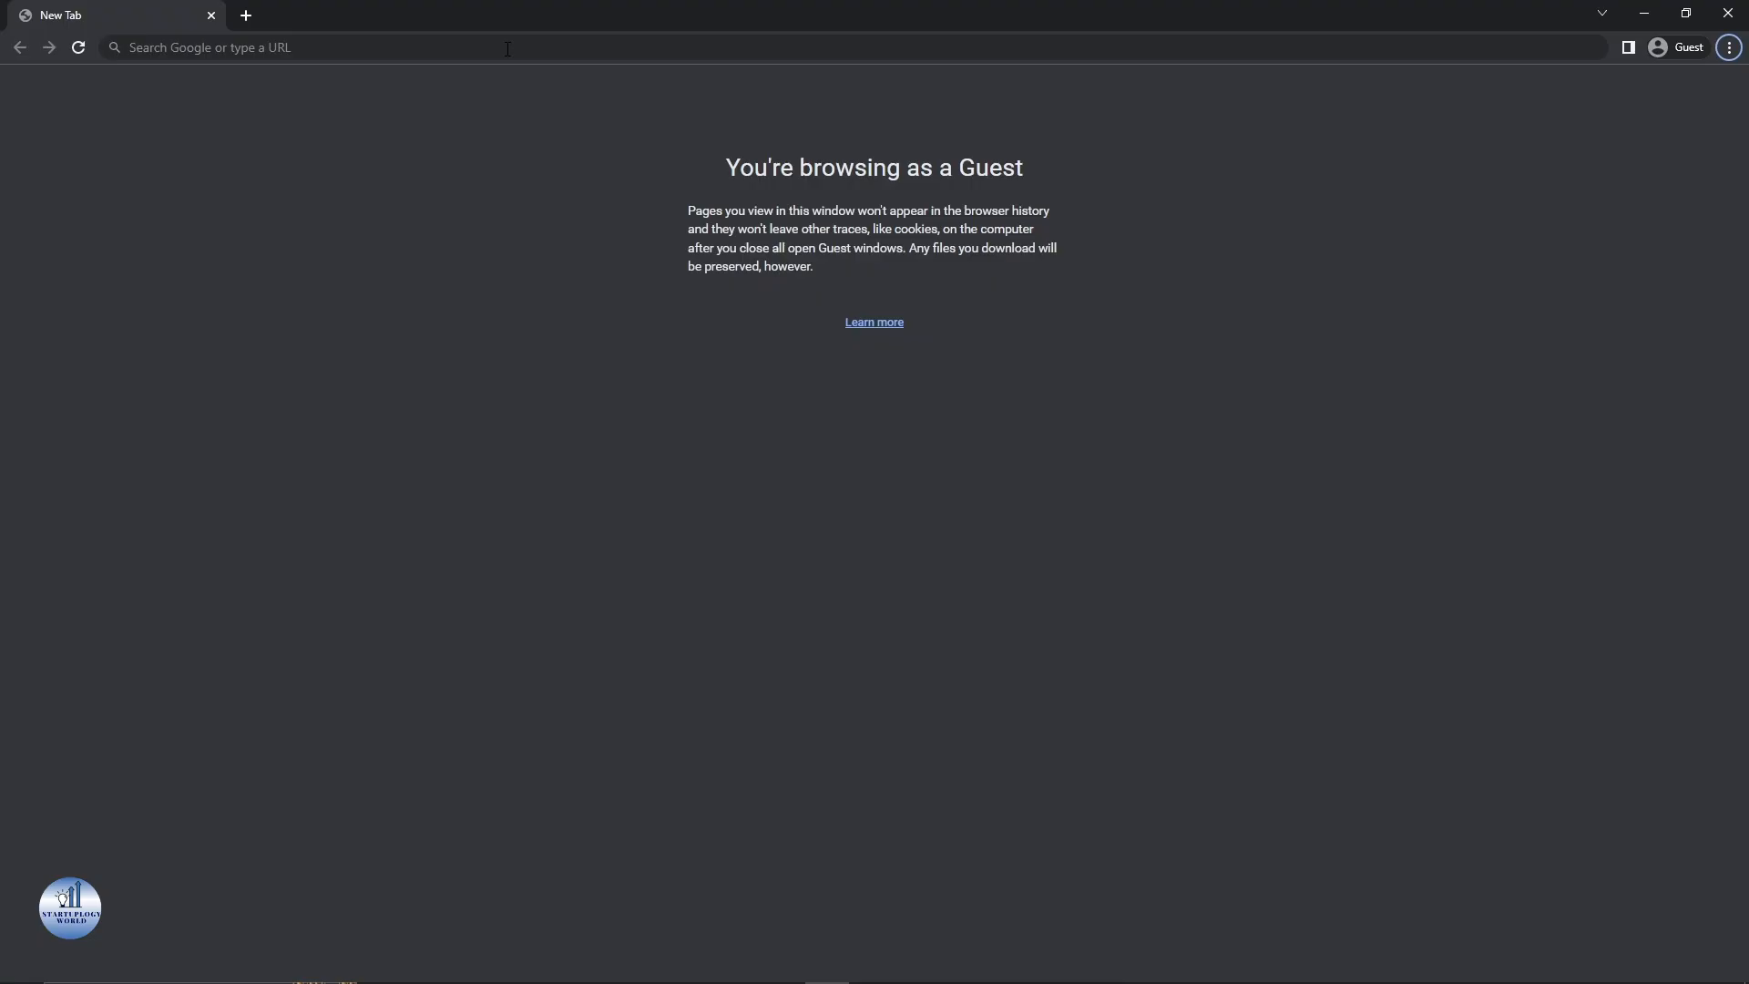
- Open the website freepik.com in the browser
{"action": "left_click", "coordinate": [507, 48]}
{"action": "type", "text": "free"}
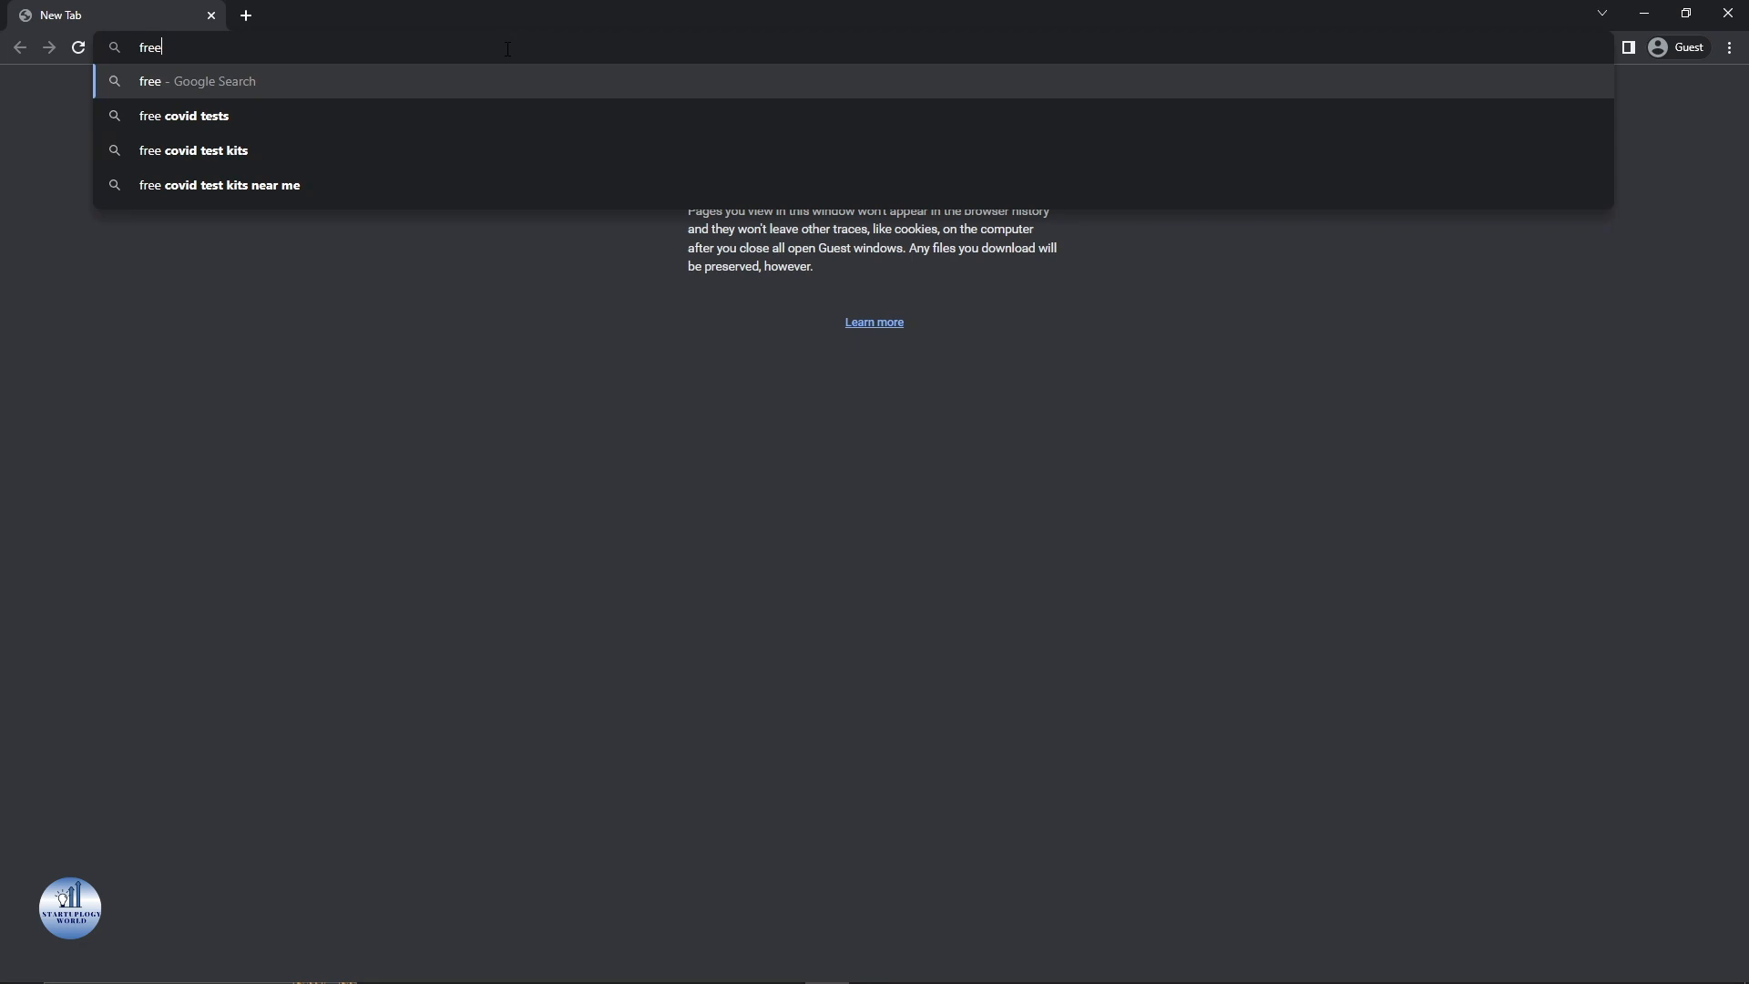
{"action": "type", "text": "pik.com"}
{"action": "key", "text": "Return"}
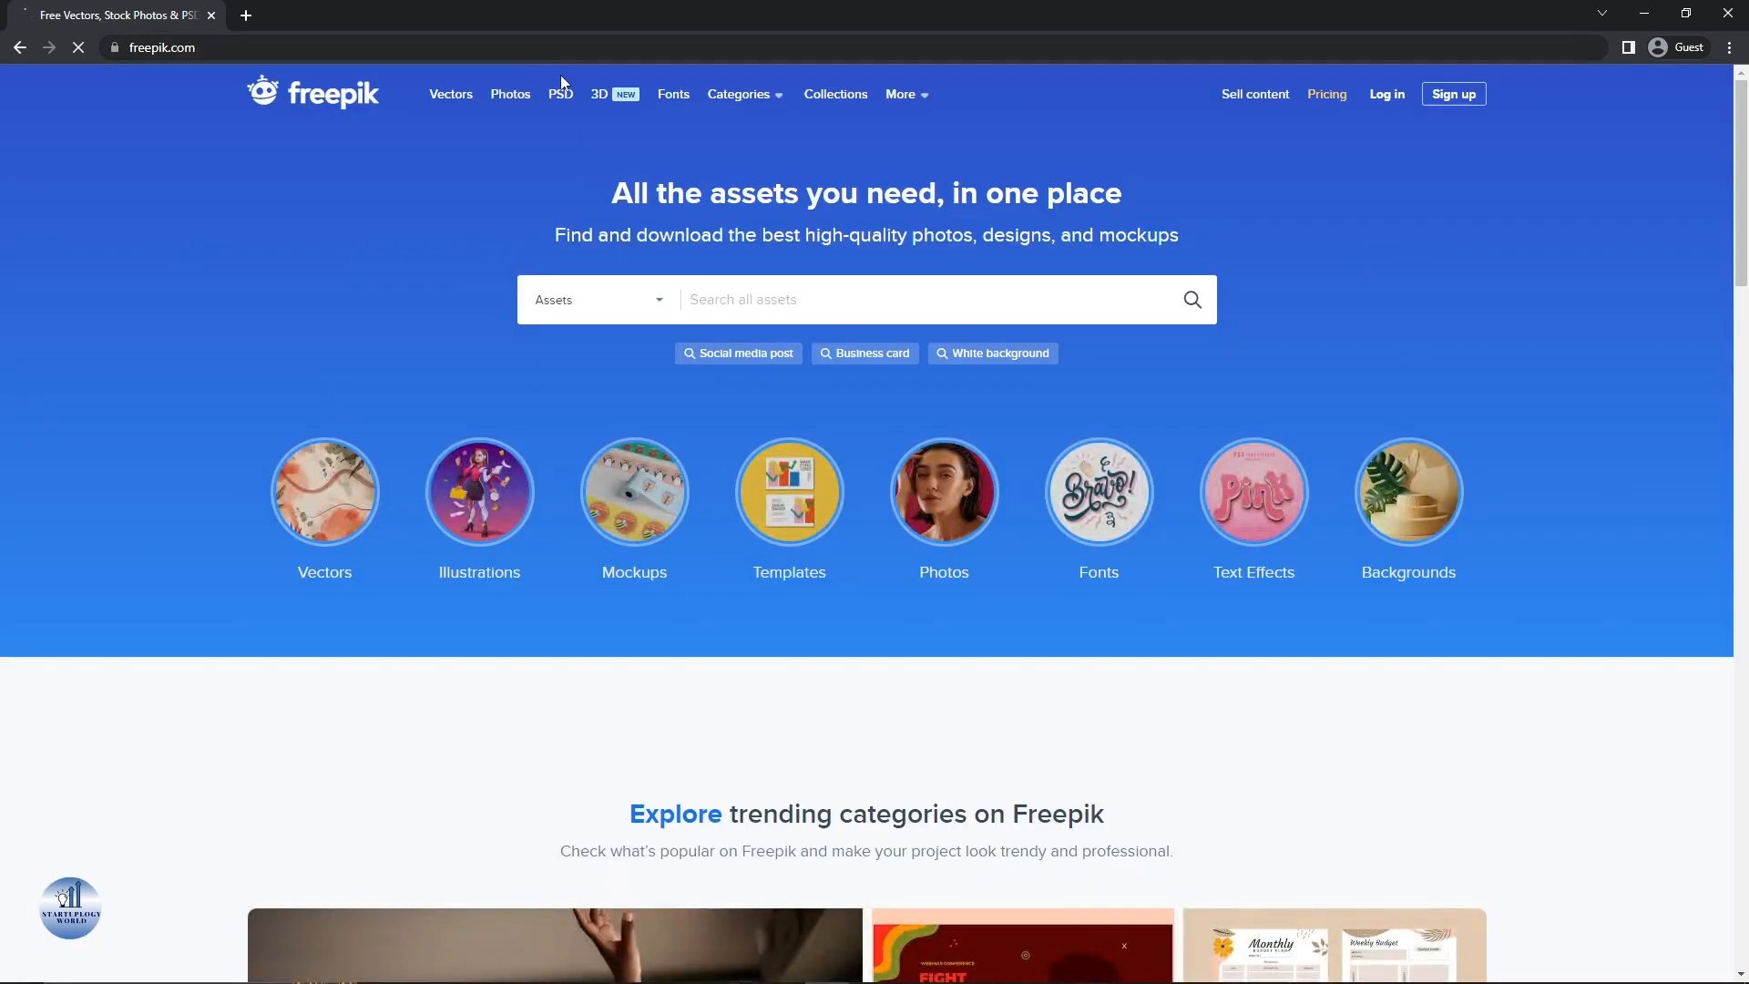
- Search all Freepik assets for "doctor" and filter the results to the PSD category
{"action": "left_click", "coordinate": [732, 302]}
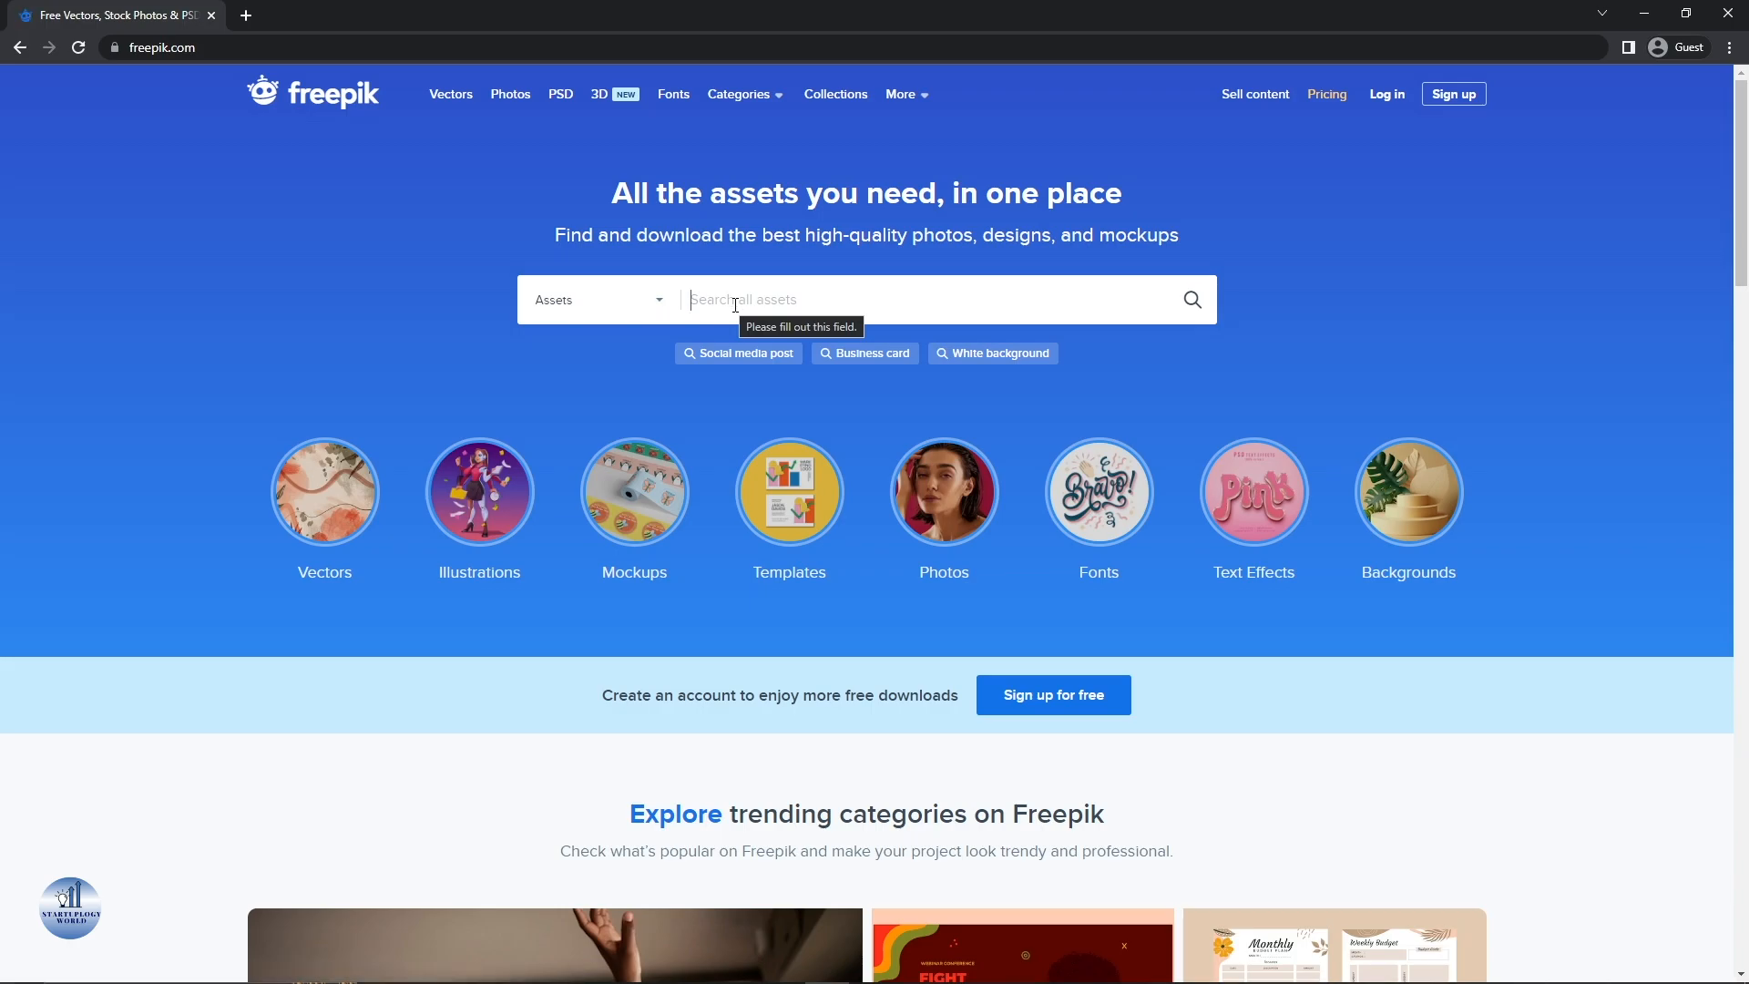
{"action": "type", "text": "dc"}
{"action": "key", "text": "BackSpace"}
{"action": "type", "text": "do"}
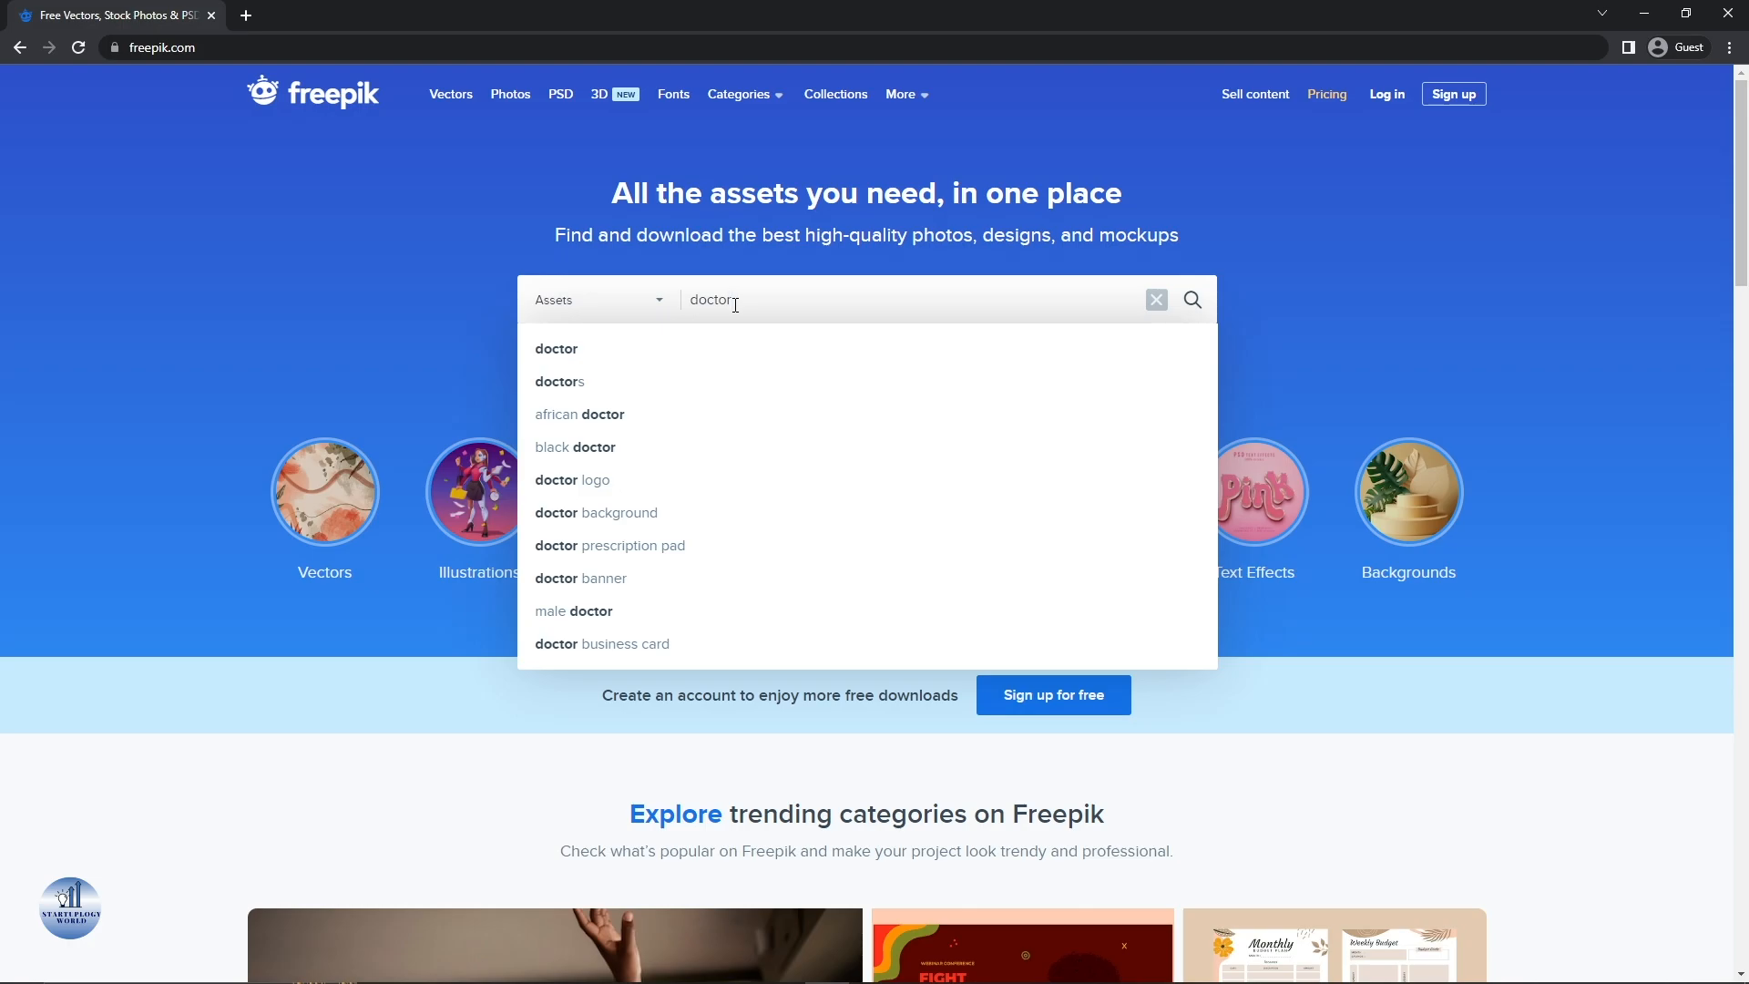
{"action": "key", "text": "Return"}
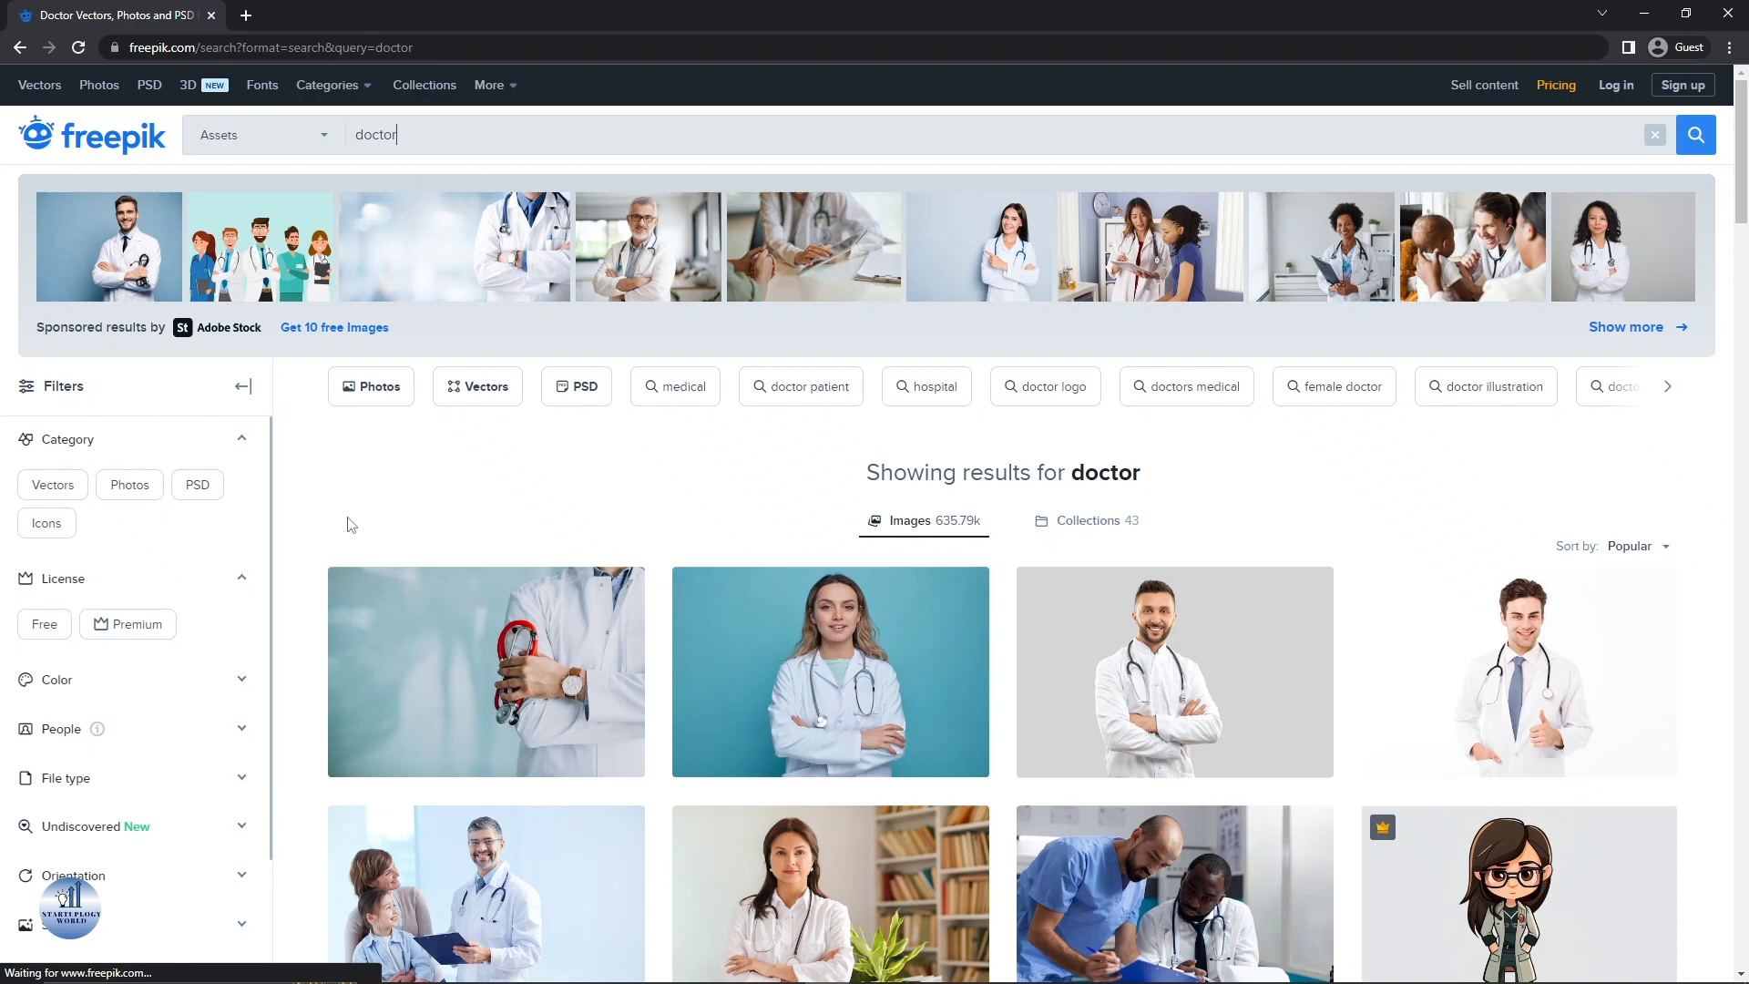
{"action": "left_click", "coordinate": [194, 488]}
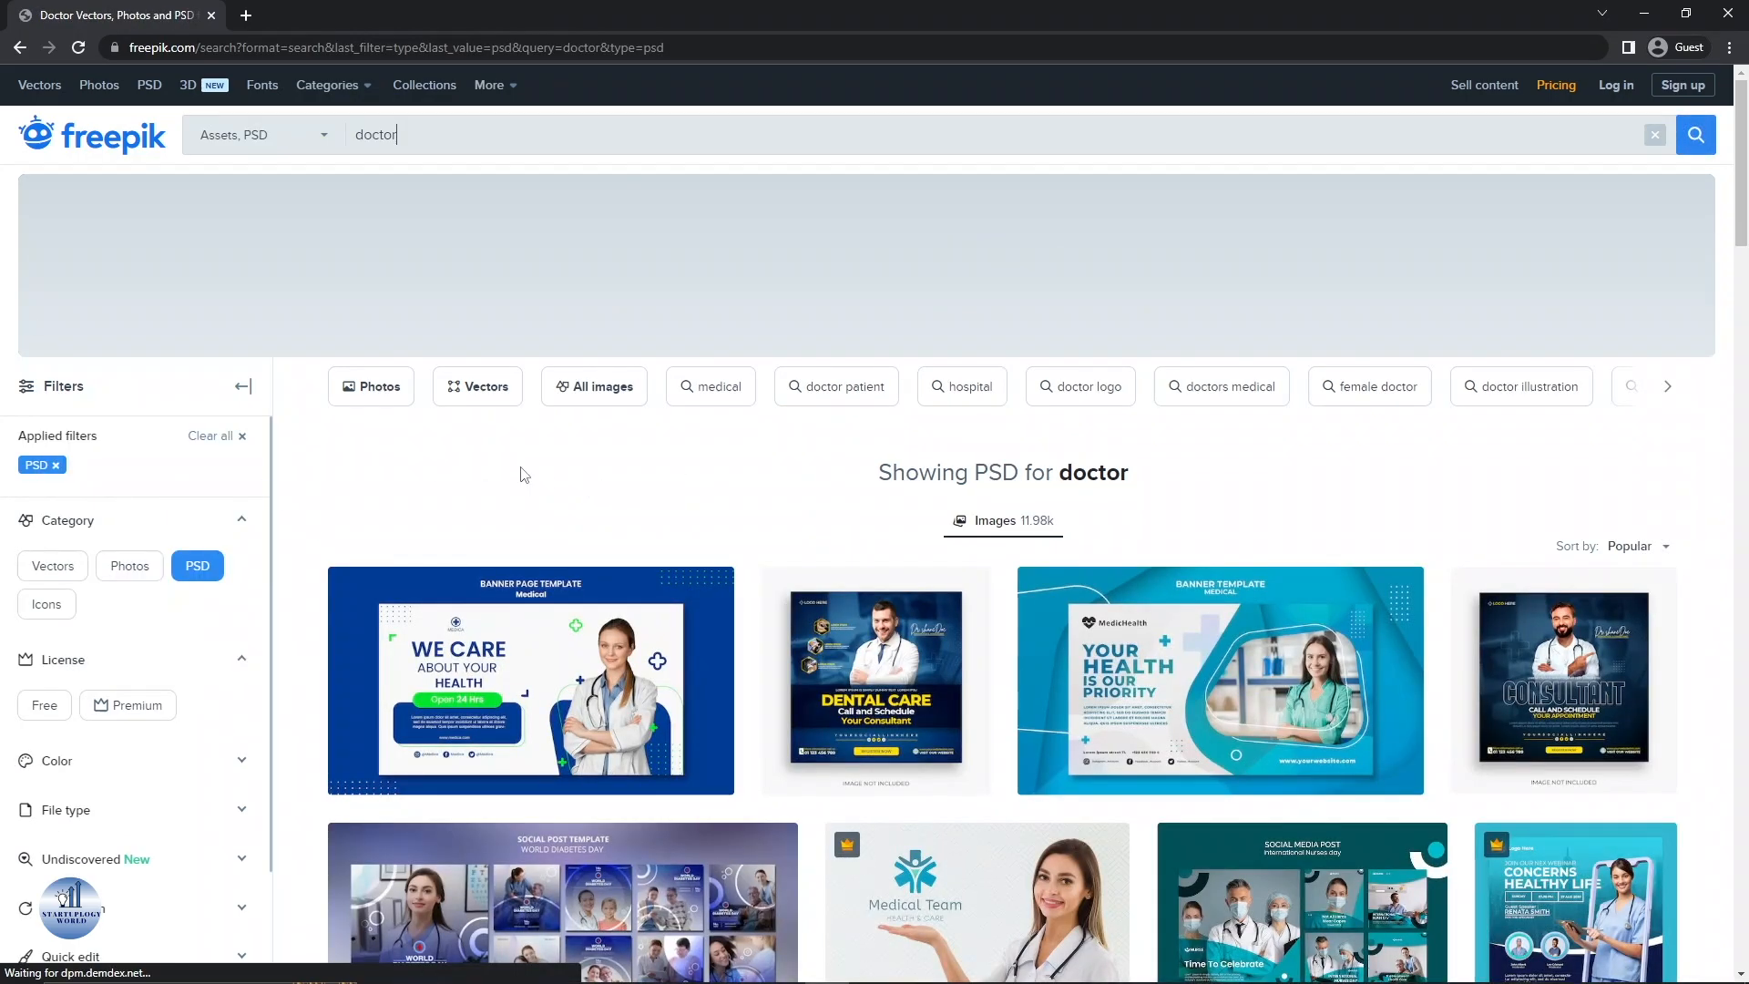
- Browse the doctor PSD results and open the white-and-blue "Your health is our priority" post template with the 35% off badge
{"action": "left_click_drag", "start_coordinate": [1740, 208], "coordinate": [1745, 264]}
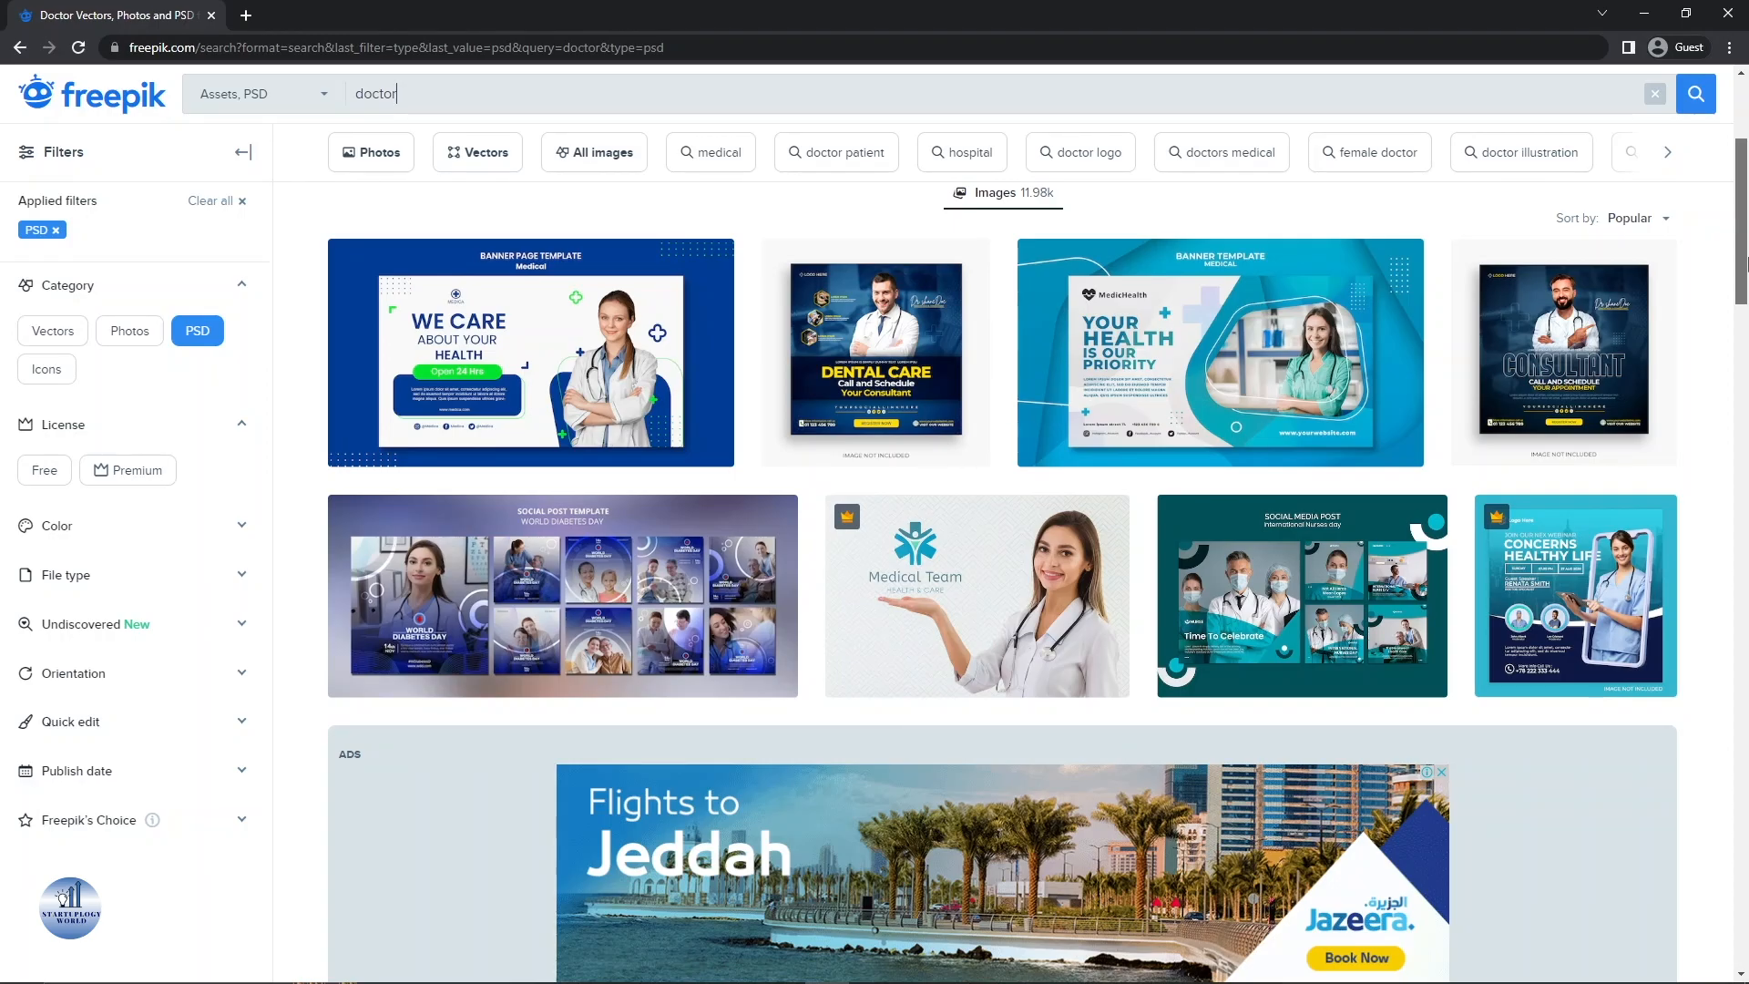
{"action": "left_click_drag", "start_coordinate": [1746, 264], "coordinate": [1746, 196]}
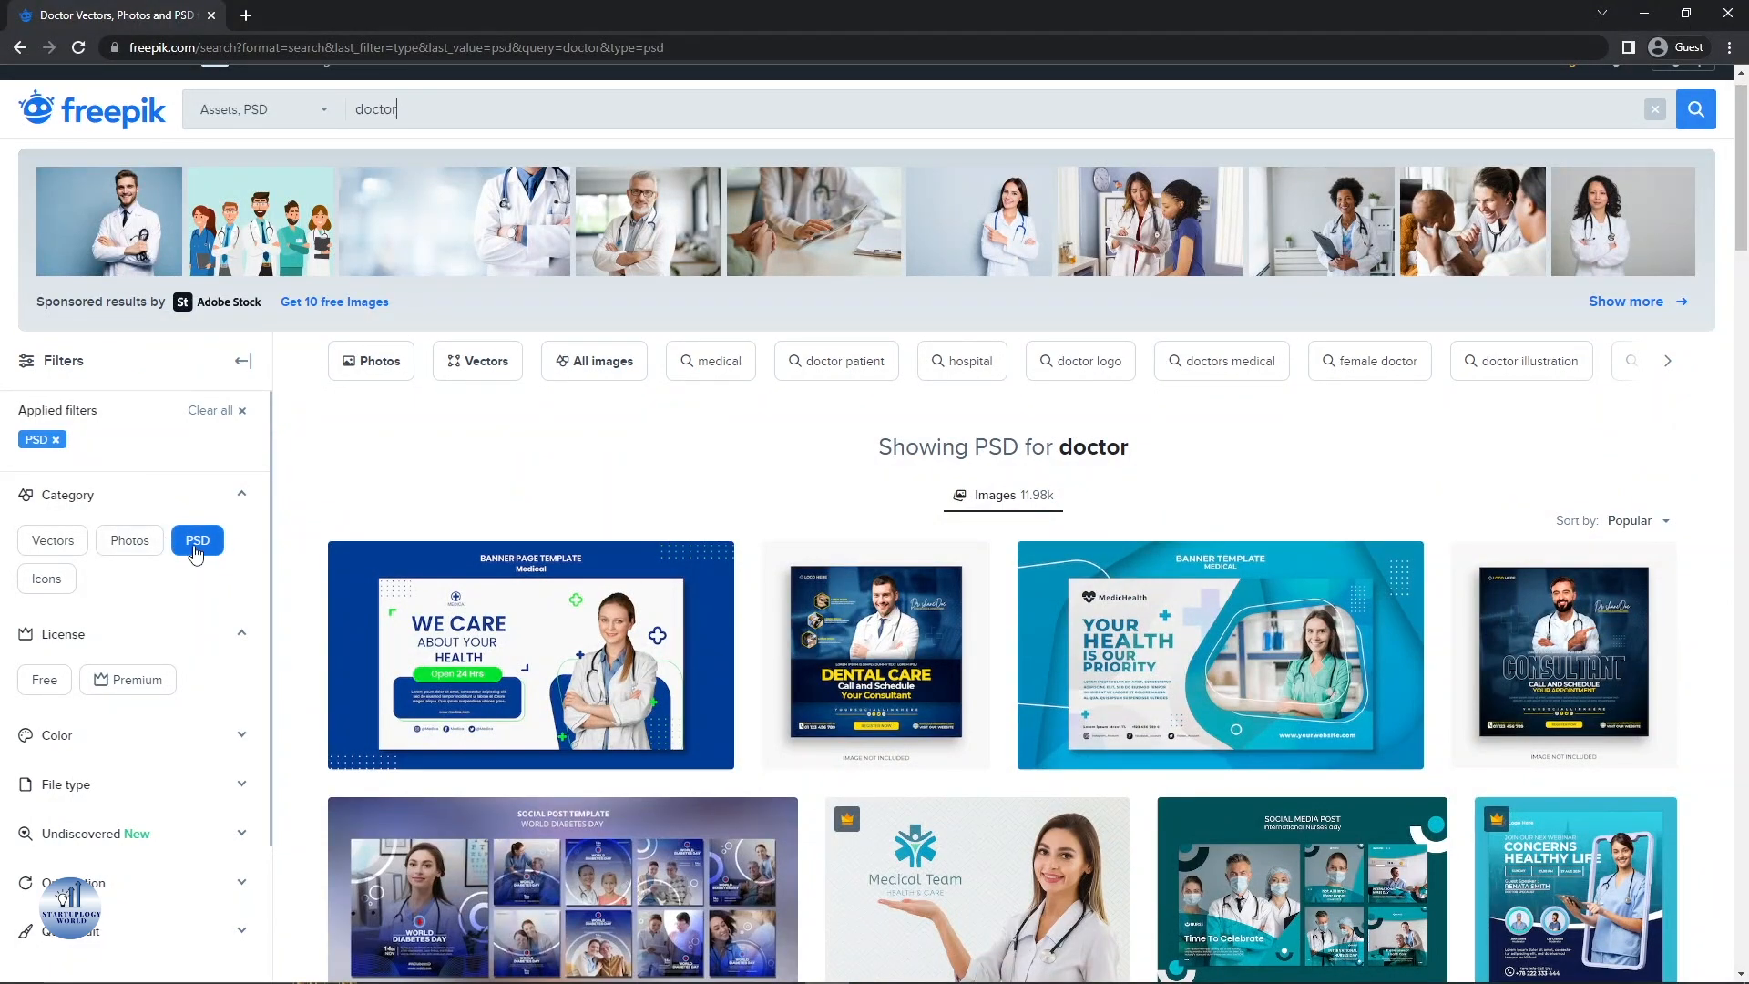
{"action": "scroll", "coordinate": [942, 390], "scroll_direction": "down", "scroll_amount": 8}
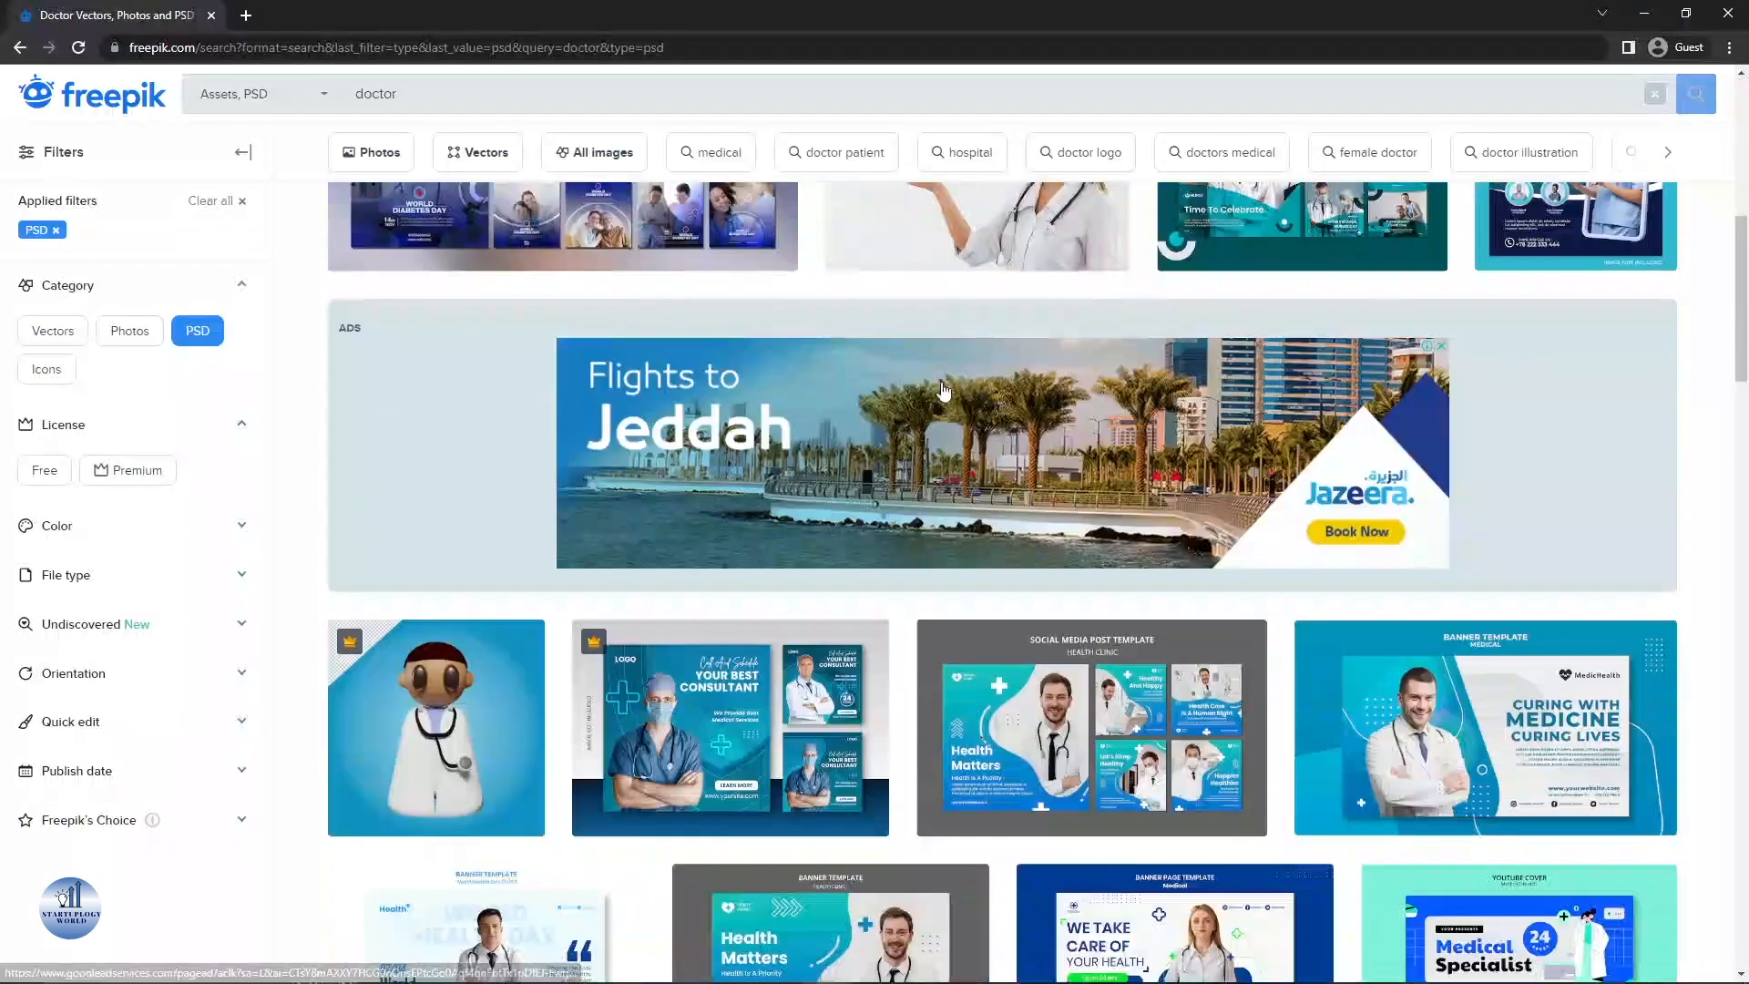
{"action": "scroll", "coordinate": [943, 390], "scroll_direction": "down", "scroll_amount": 8}
{"action": "scroll", "coordinate": [924, 387], "scroll_direction": "up", "scroll_amount": 1}
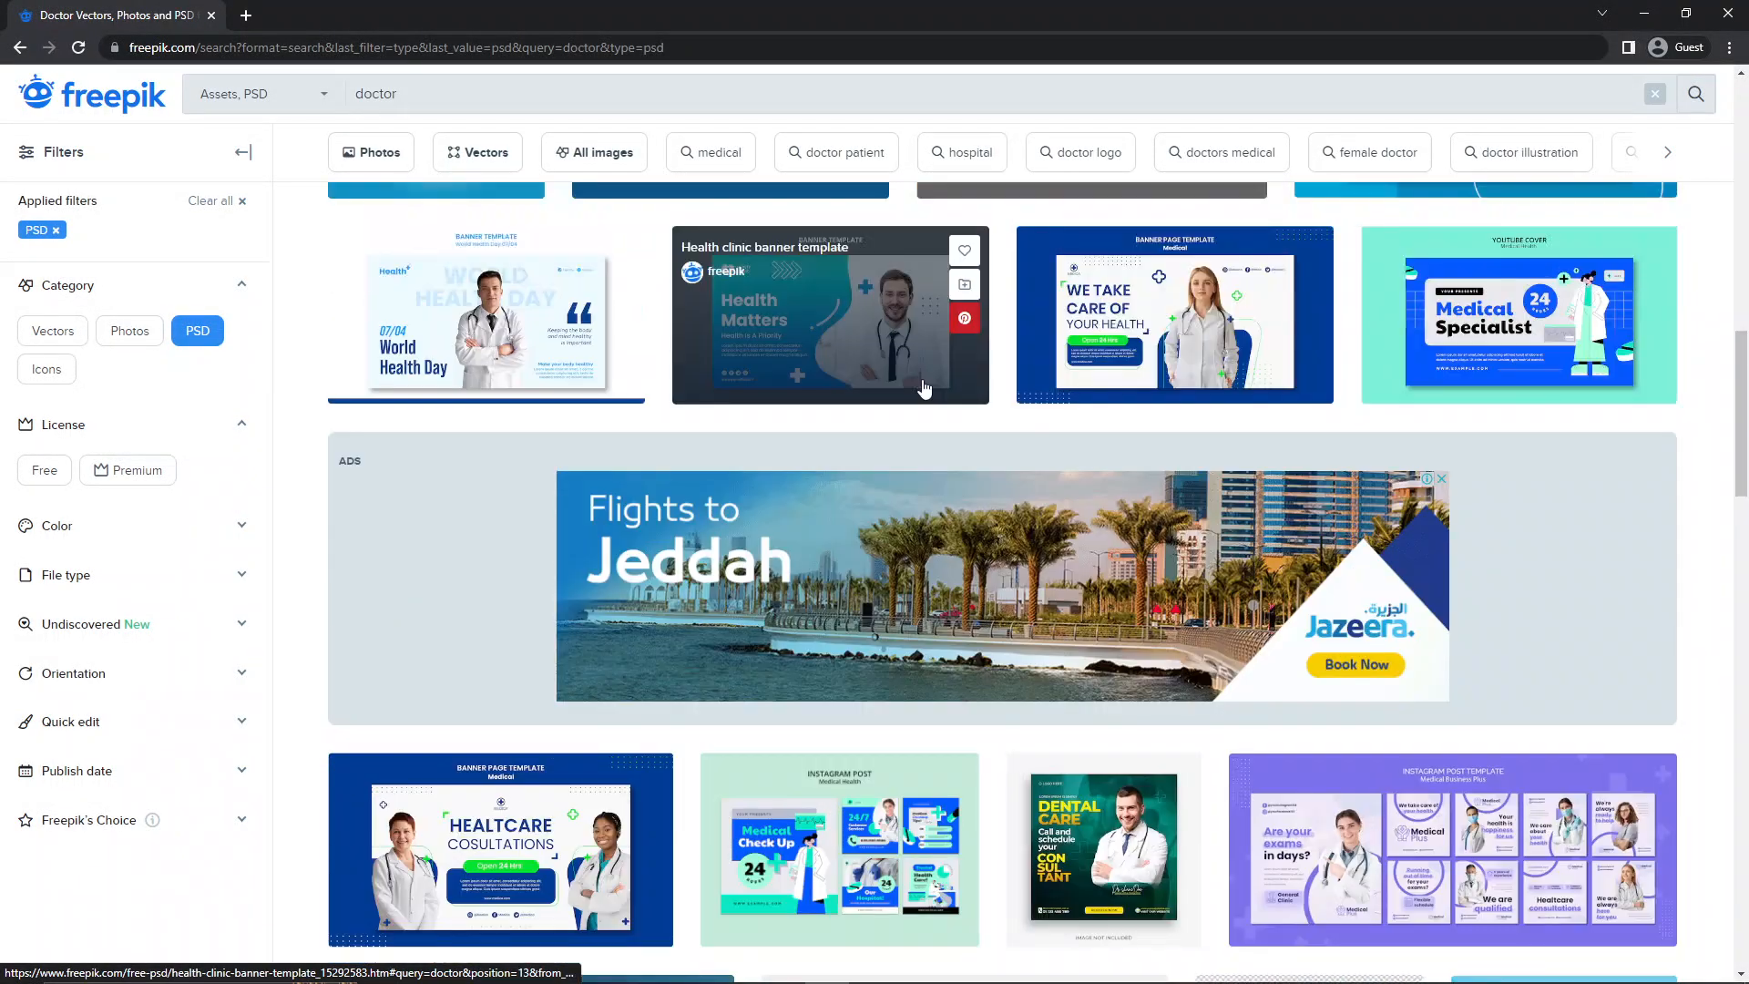
{"action": "scroll", "coordinate": [924, 387], "scroll_direction": "down", "scroll_amount": 5}
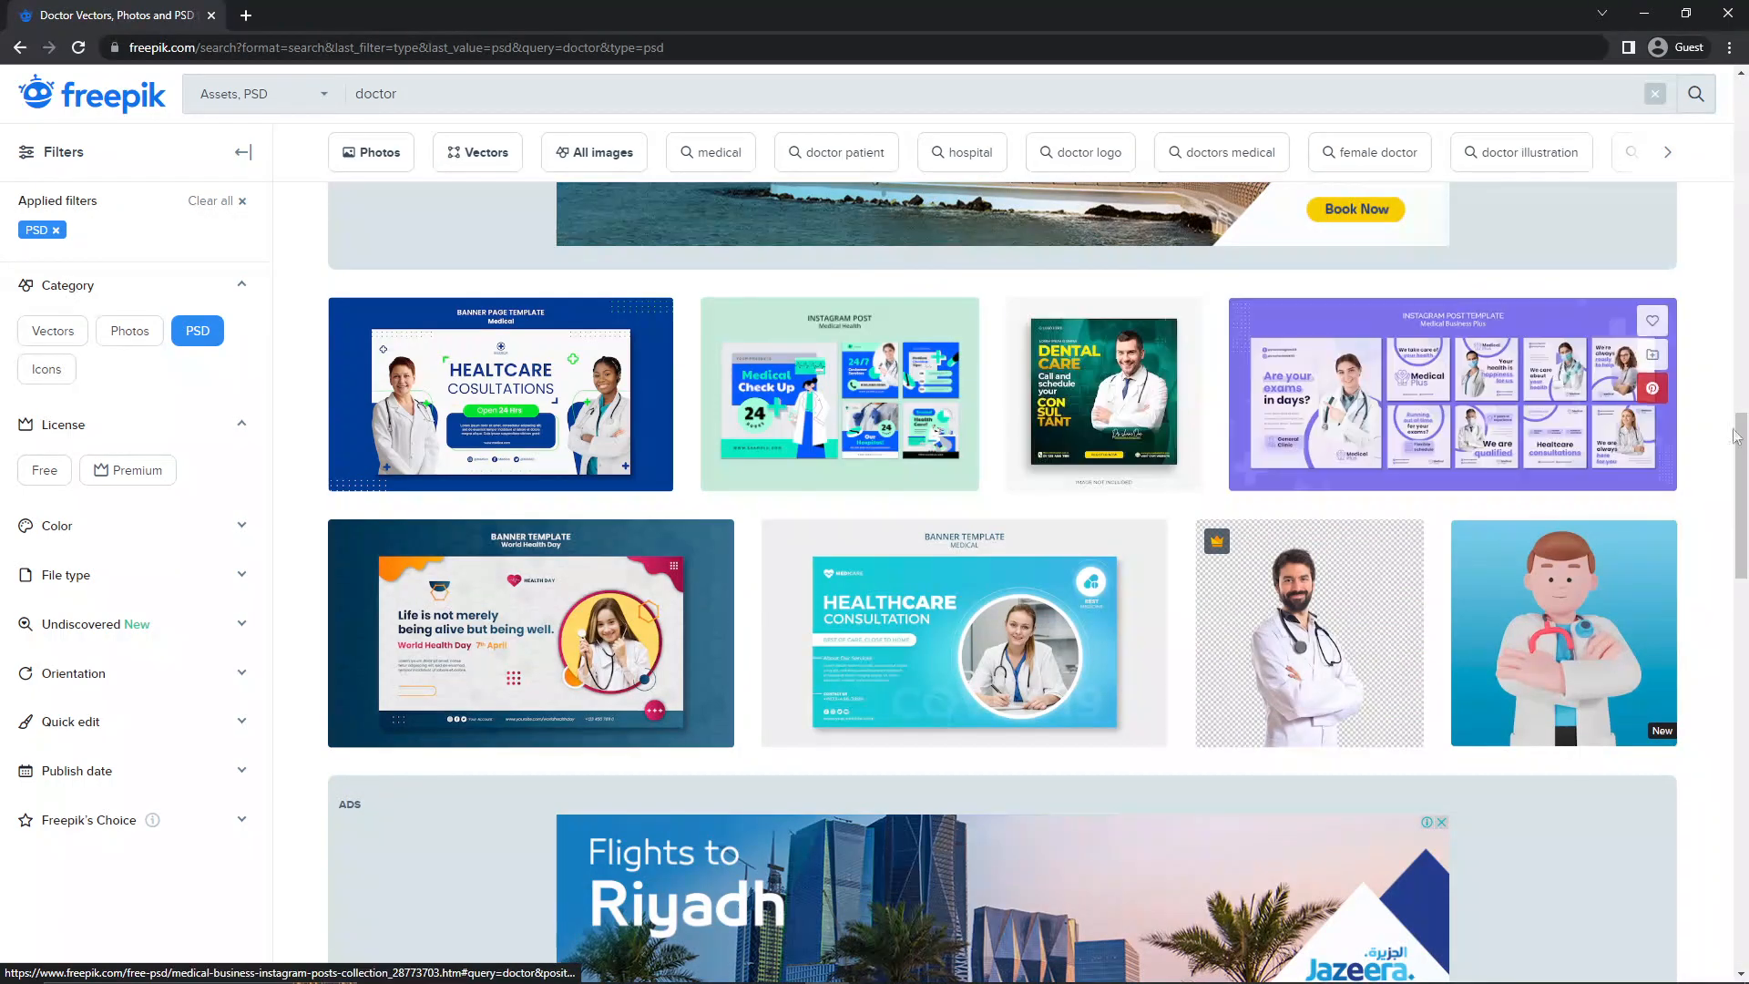
{"action": "scroll", "coordinate": [1744, 497], "scroll_direction": "down", "scroll_amount": 1}
{"action": "left_click_drag", "start_coordinate": [1745, 496], "coordinate": [1745, 756]}
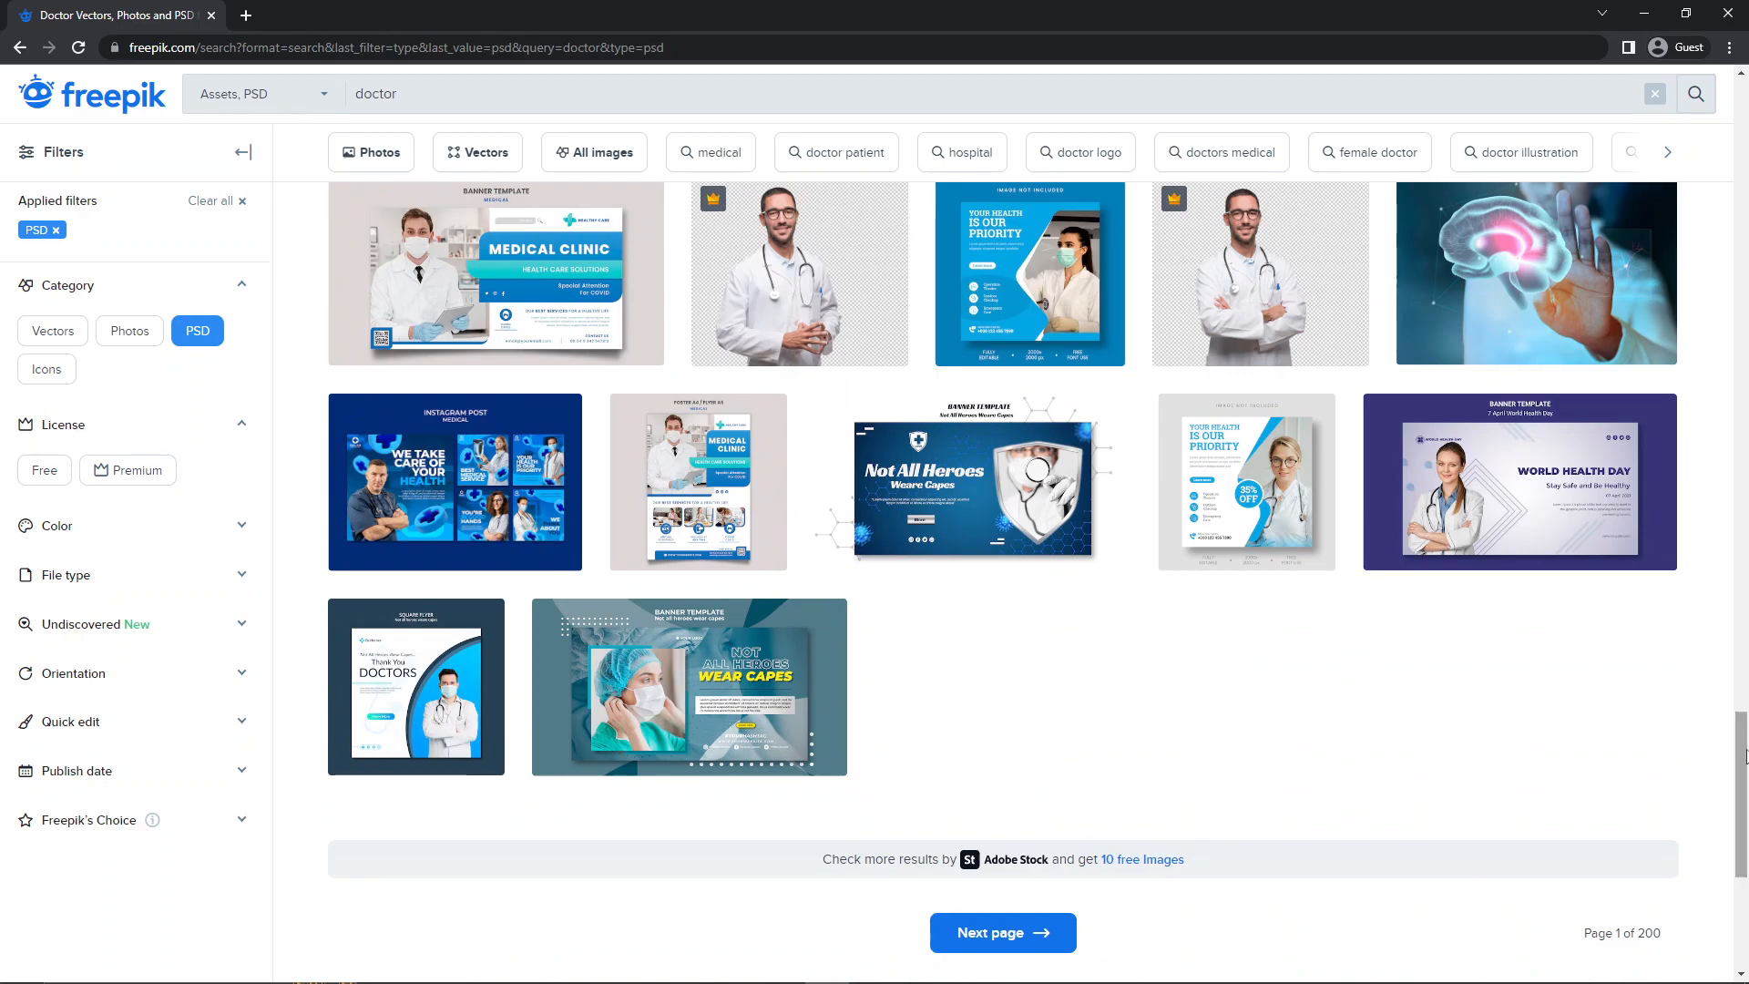
{"action": "left_click", "coordinate": [1225, 503]}
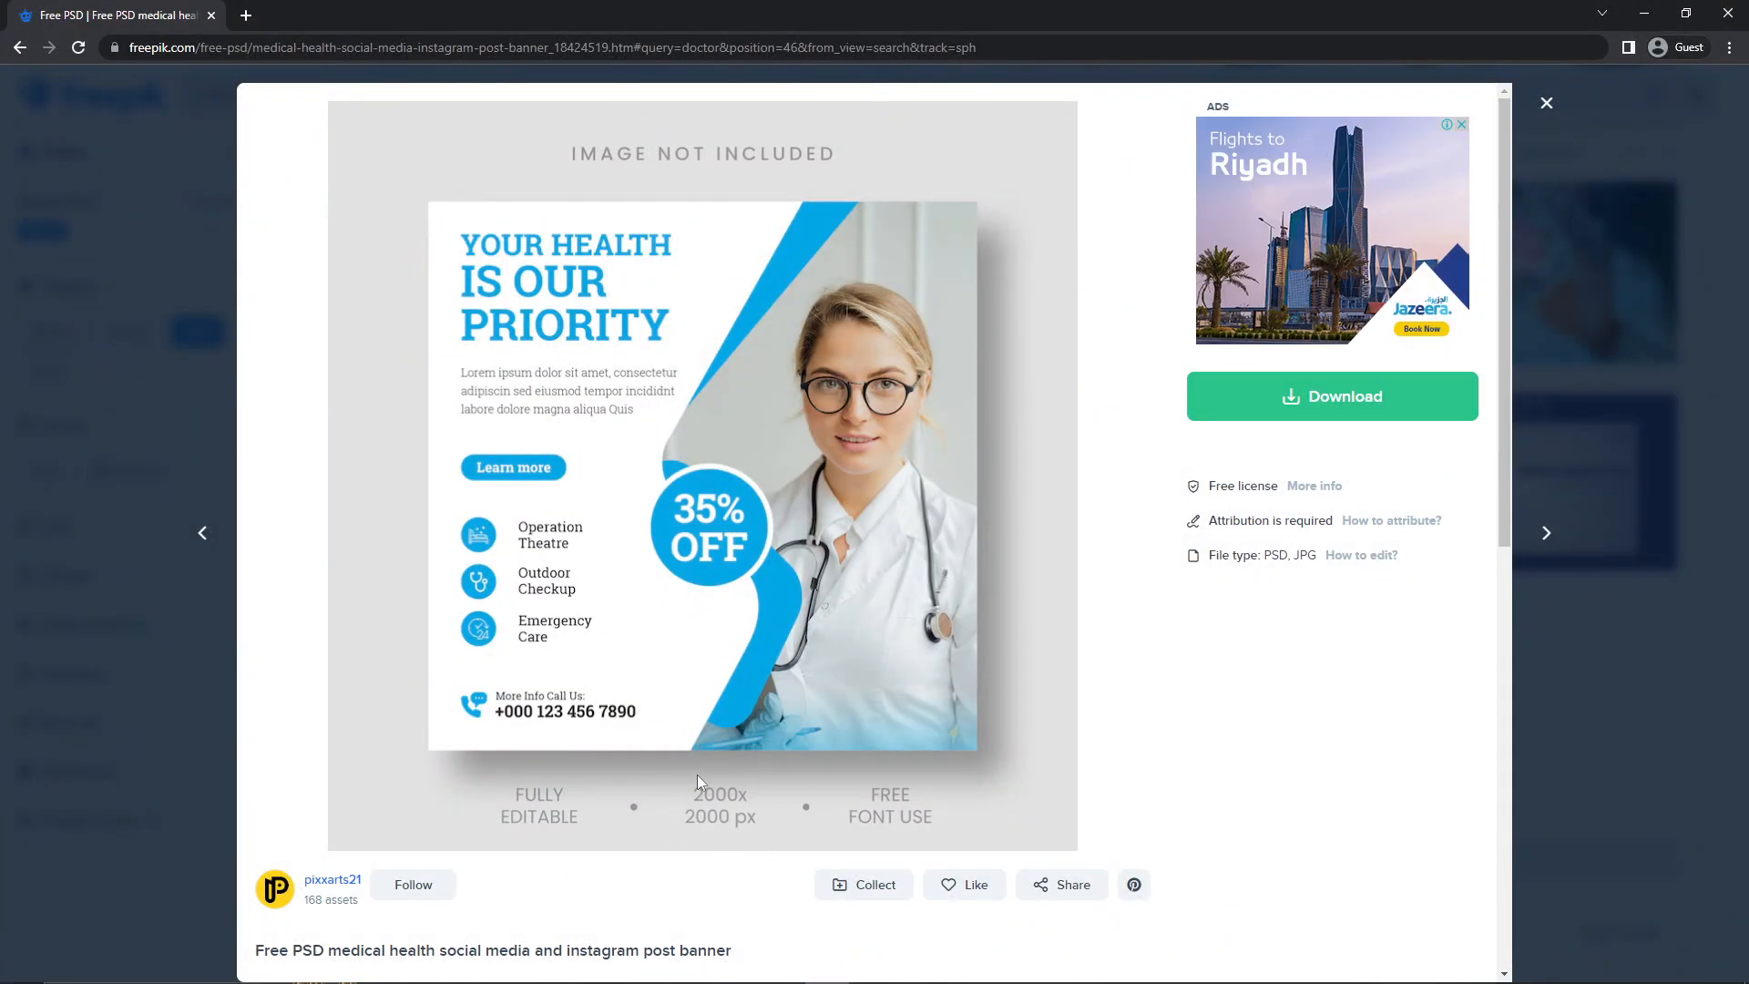
- Download the medical health post banner and open 127_social_media_post_template.psd from its zip archive in Photoshop
{"action": "left_click", "coordinate": [1309, 417]}
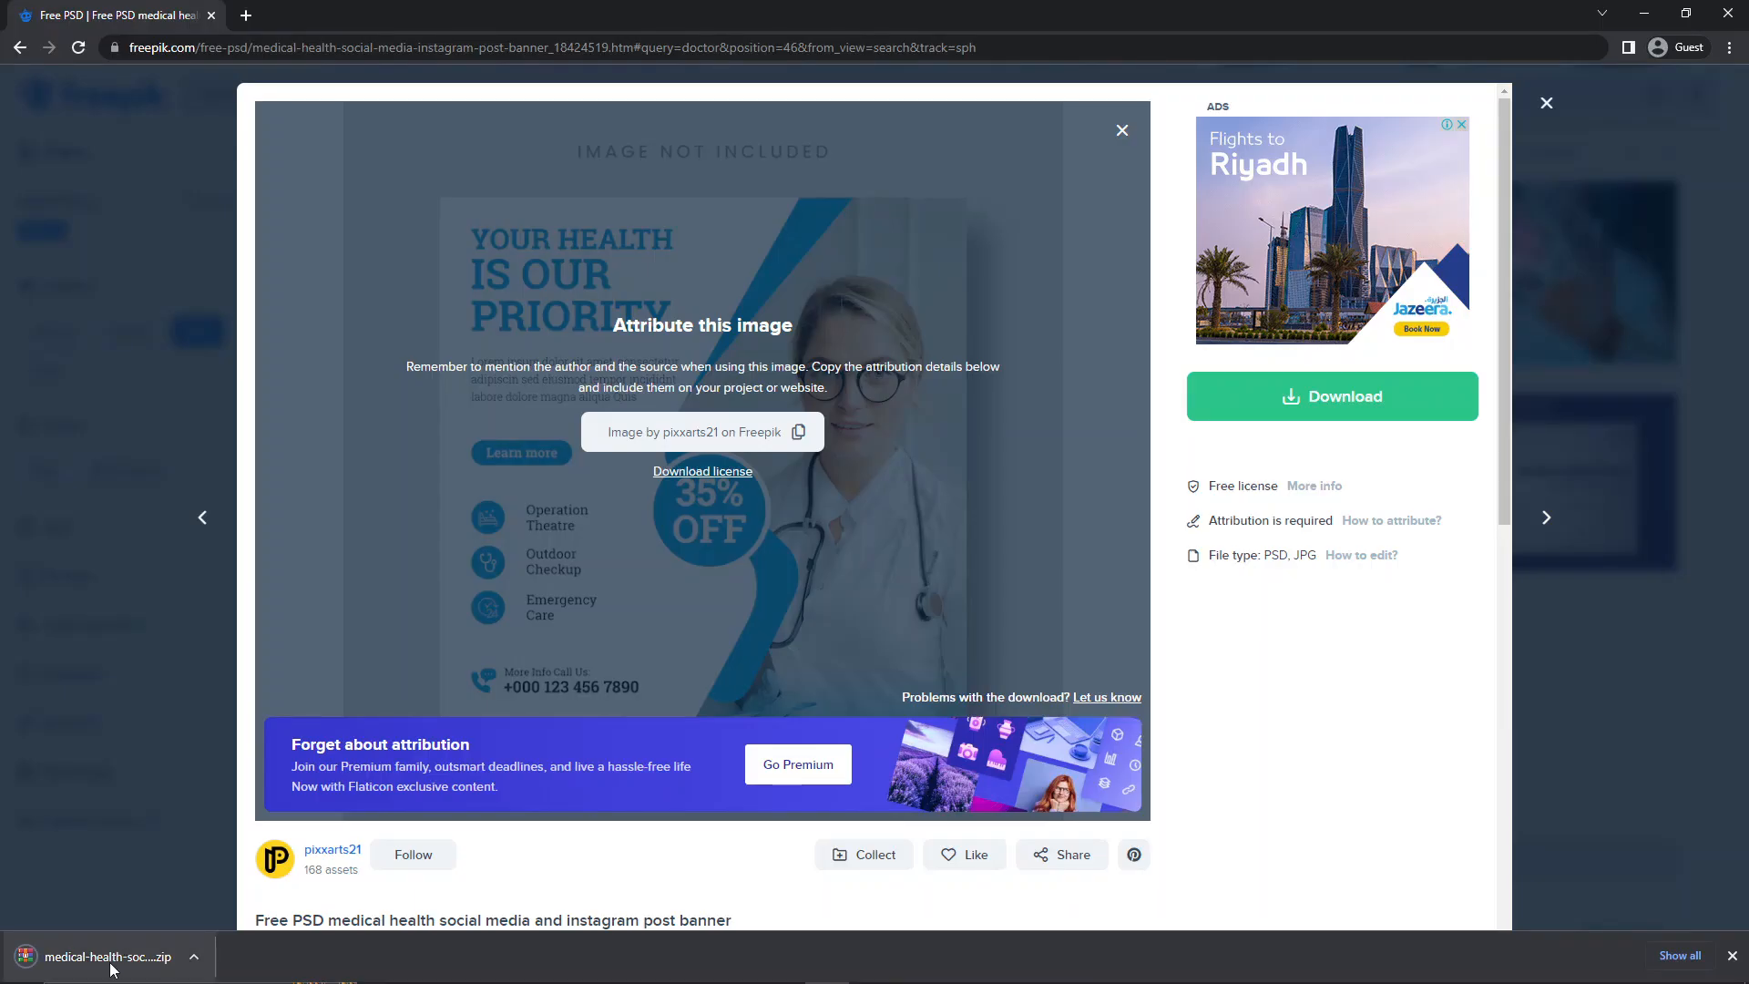
{"action": "left_click", "coordinate": [106, 959]}
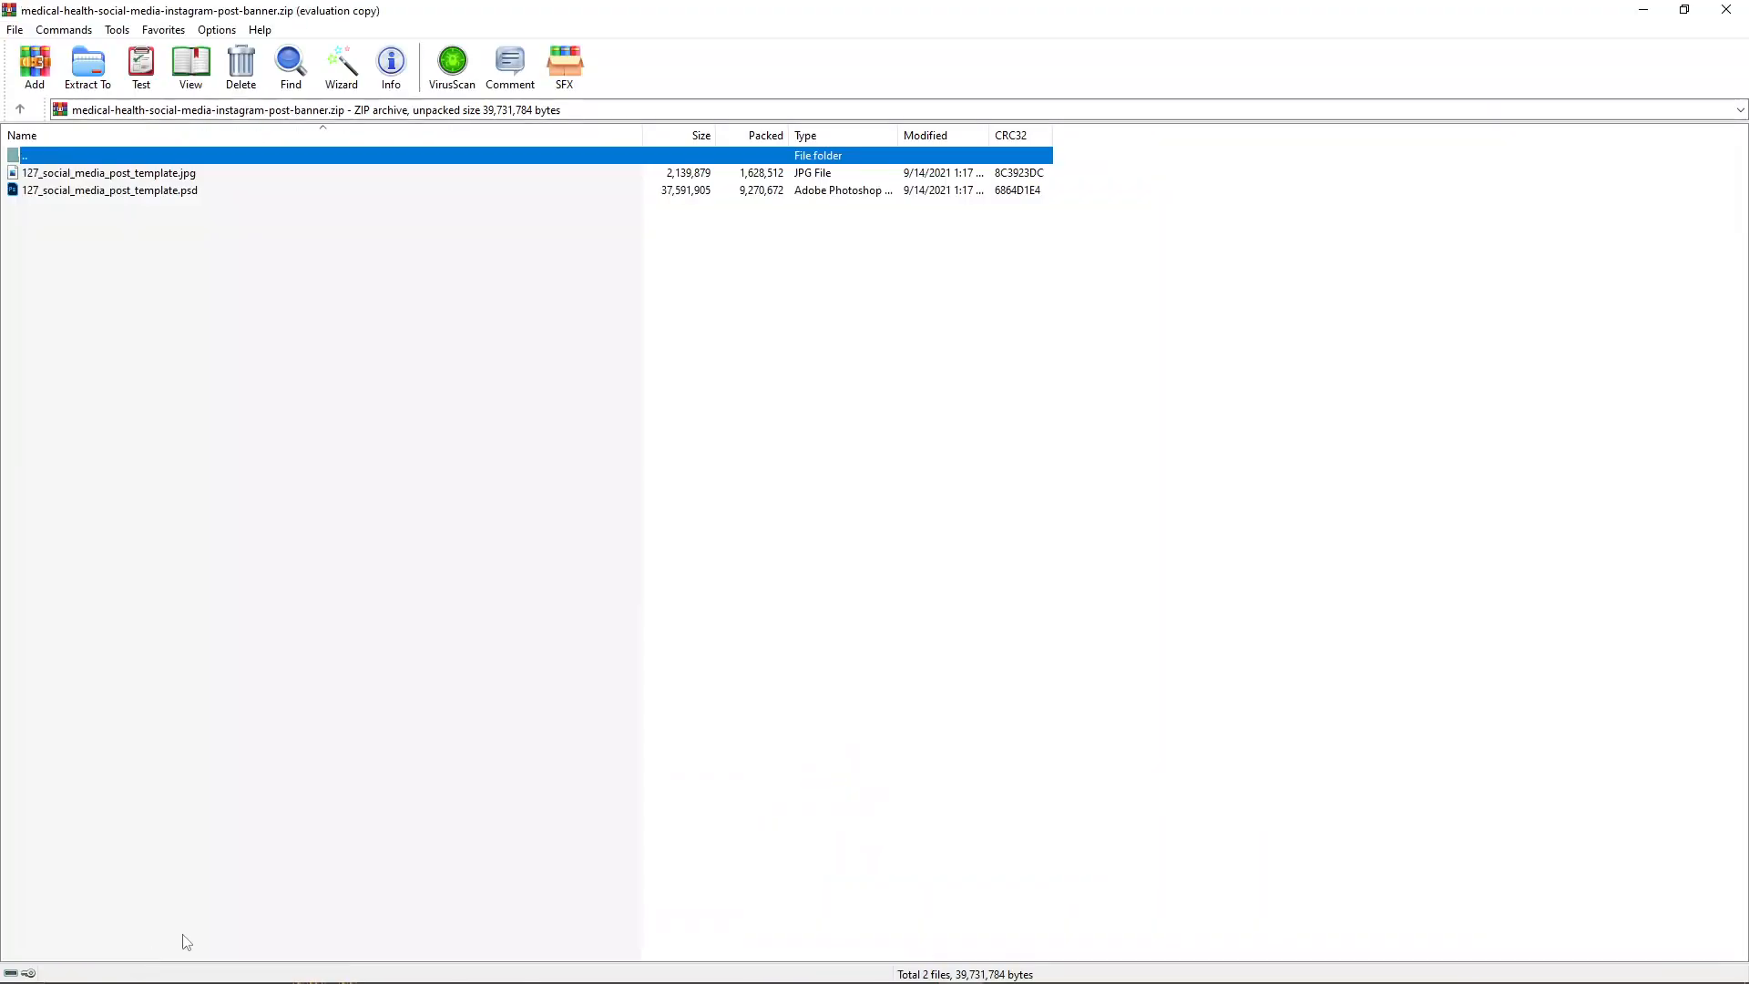
{"action": "double_click", "coordinate": [94, 193]}
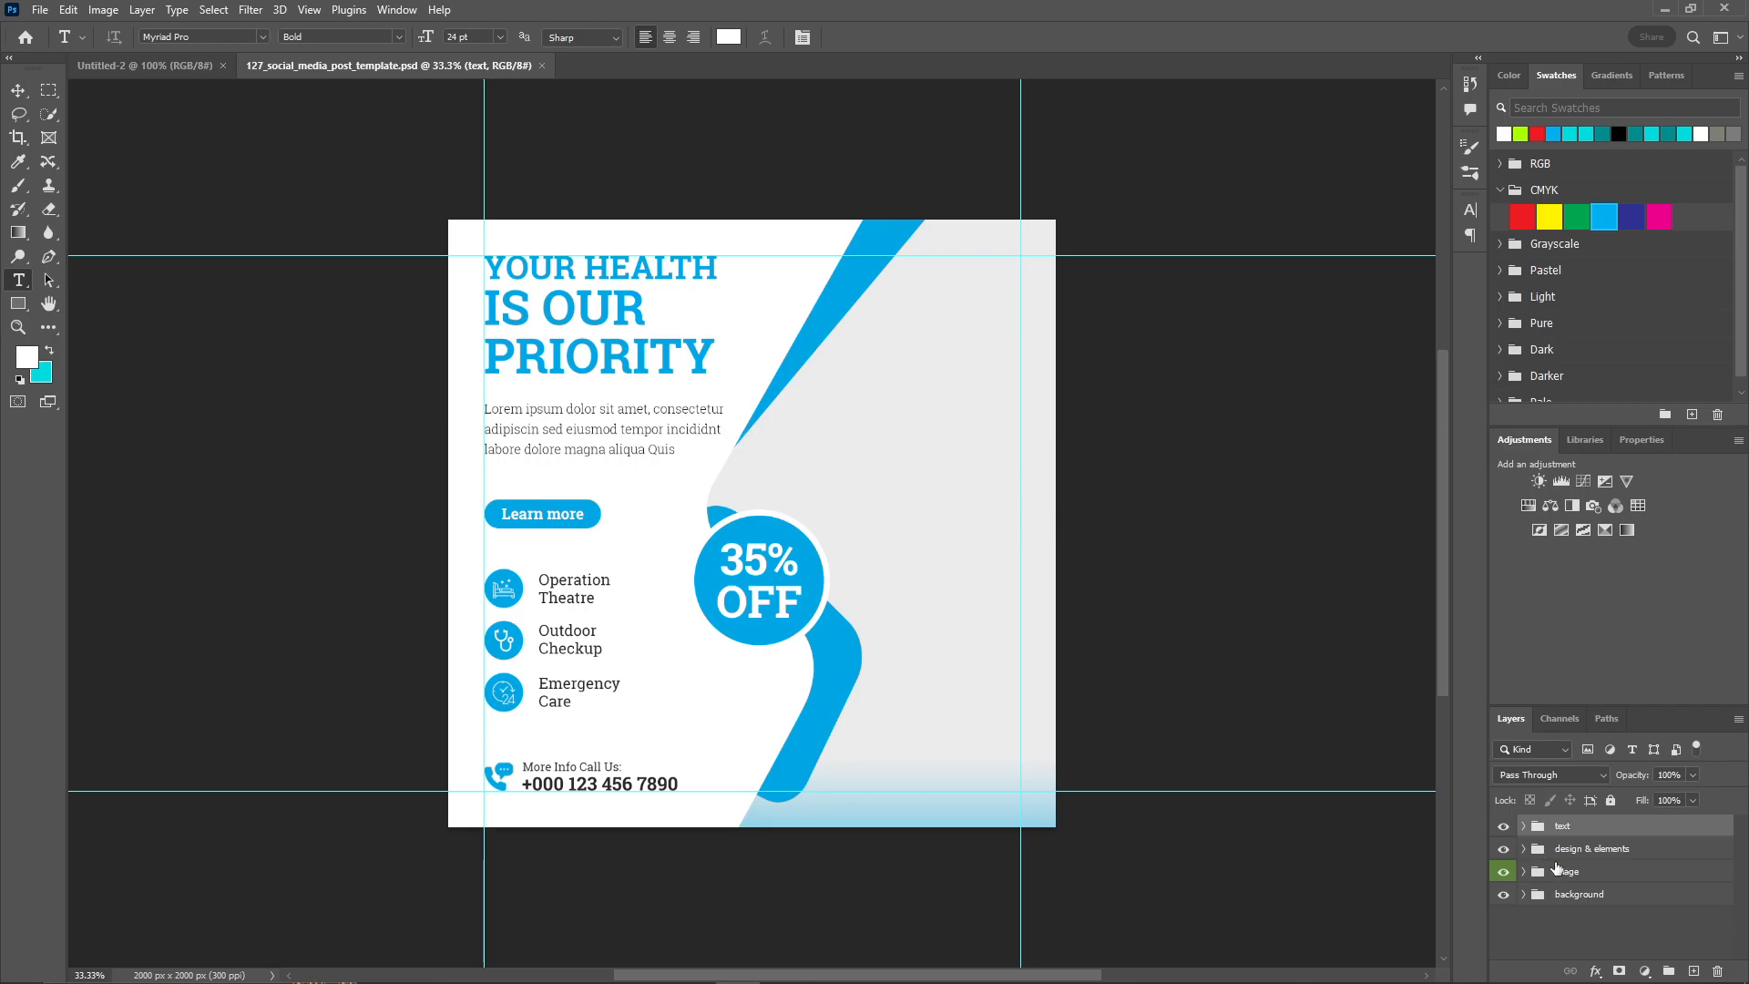
- Float the layer list beside the canvas and open the "double click here" smart object in the image group
{"action": "left_click_drag", "start_coordinate": [1510, 719], "coordinate": [1185, 172]}
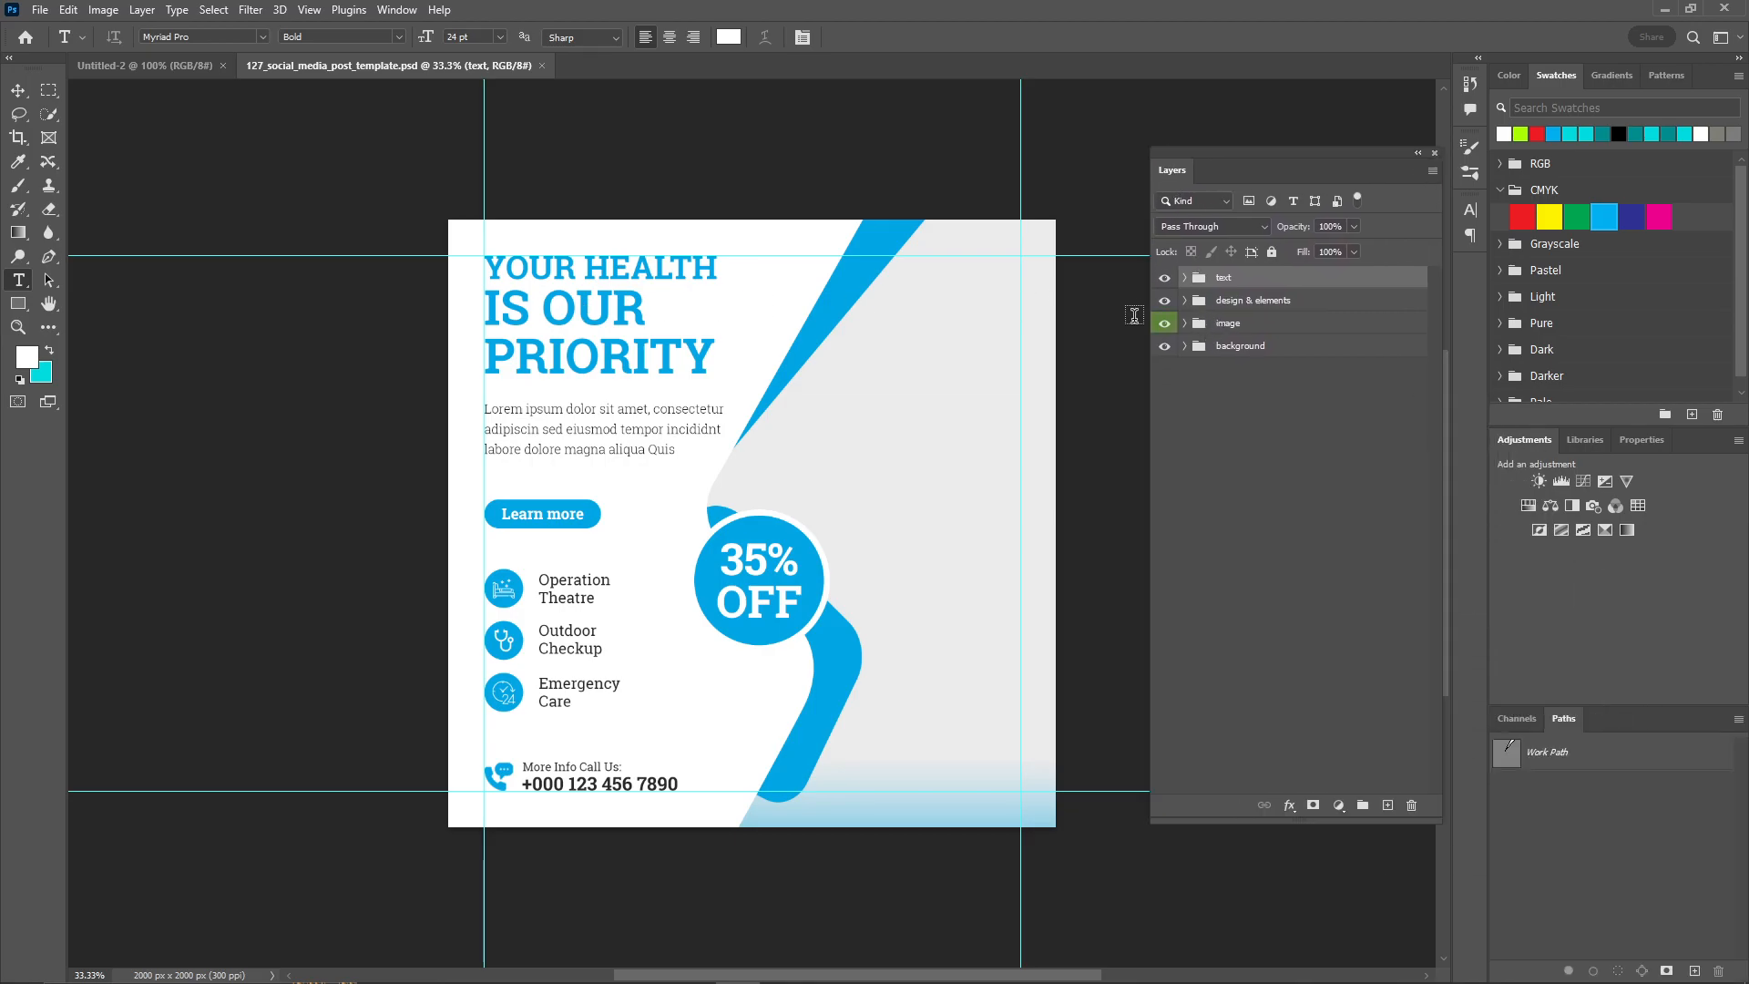
{"action": "left_click", "coordinate": [1183, 324]}
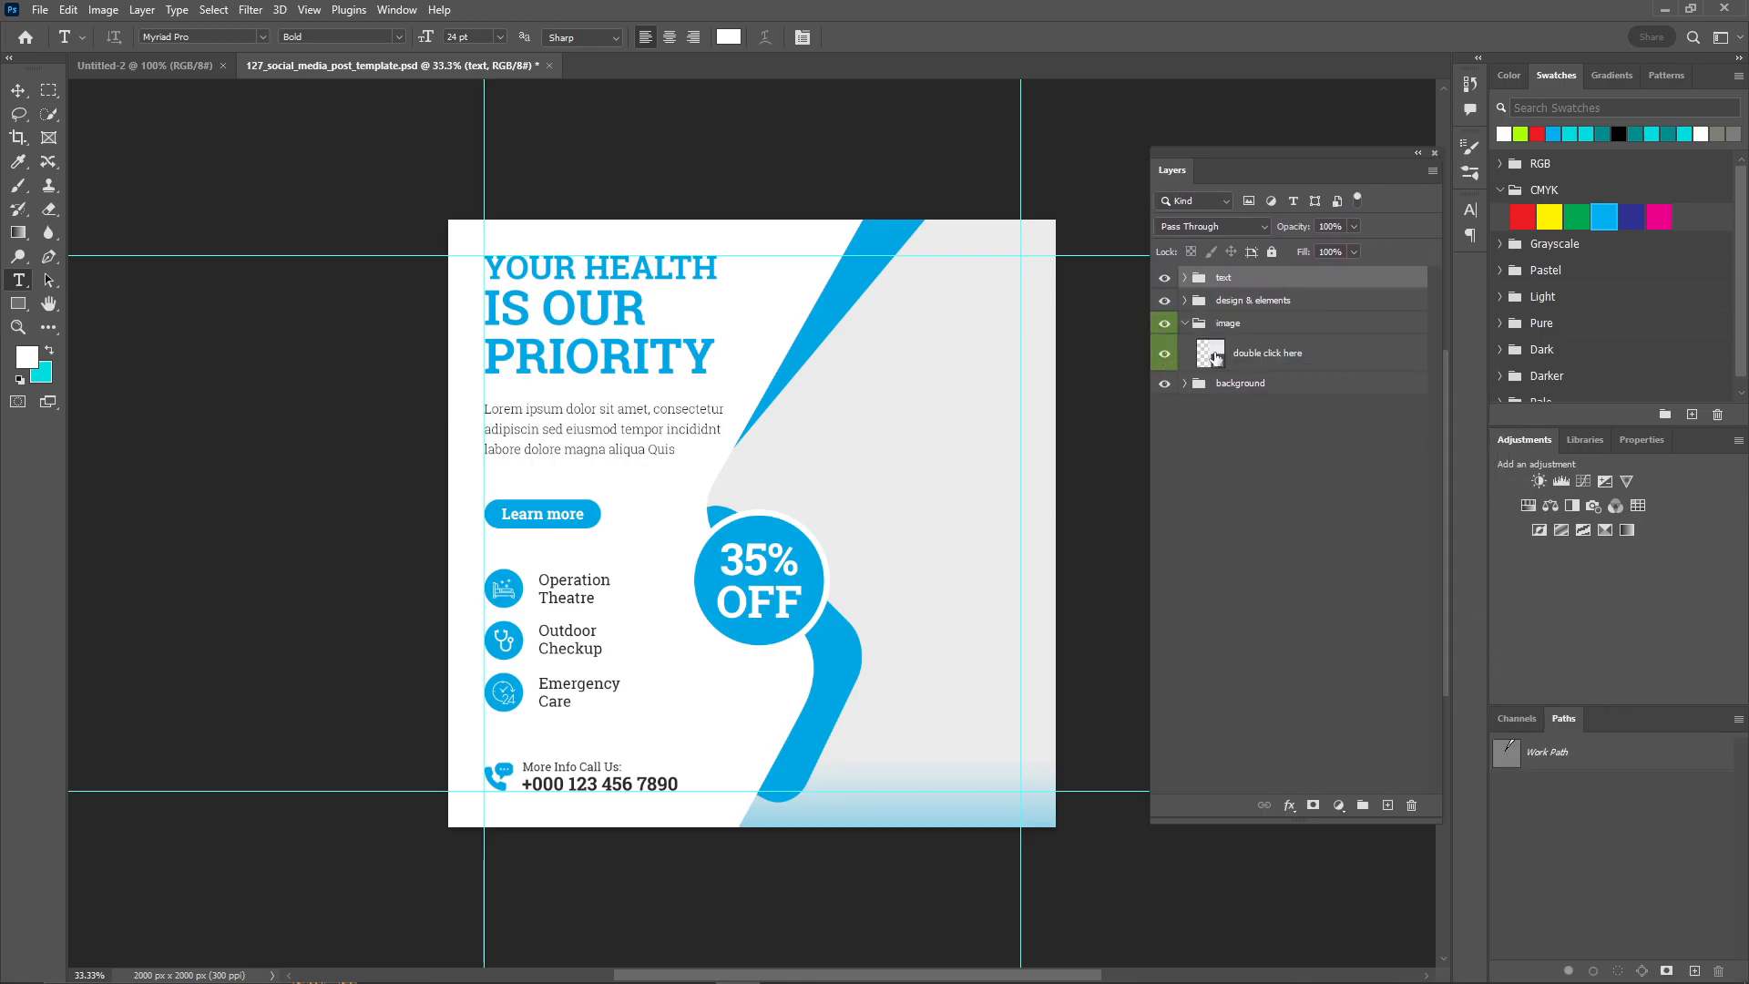
{"action": "double_click", "coordinate": [1212, 354]}
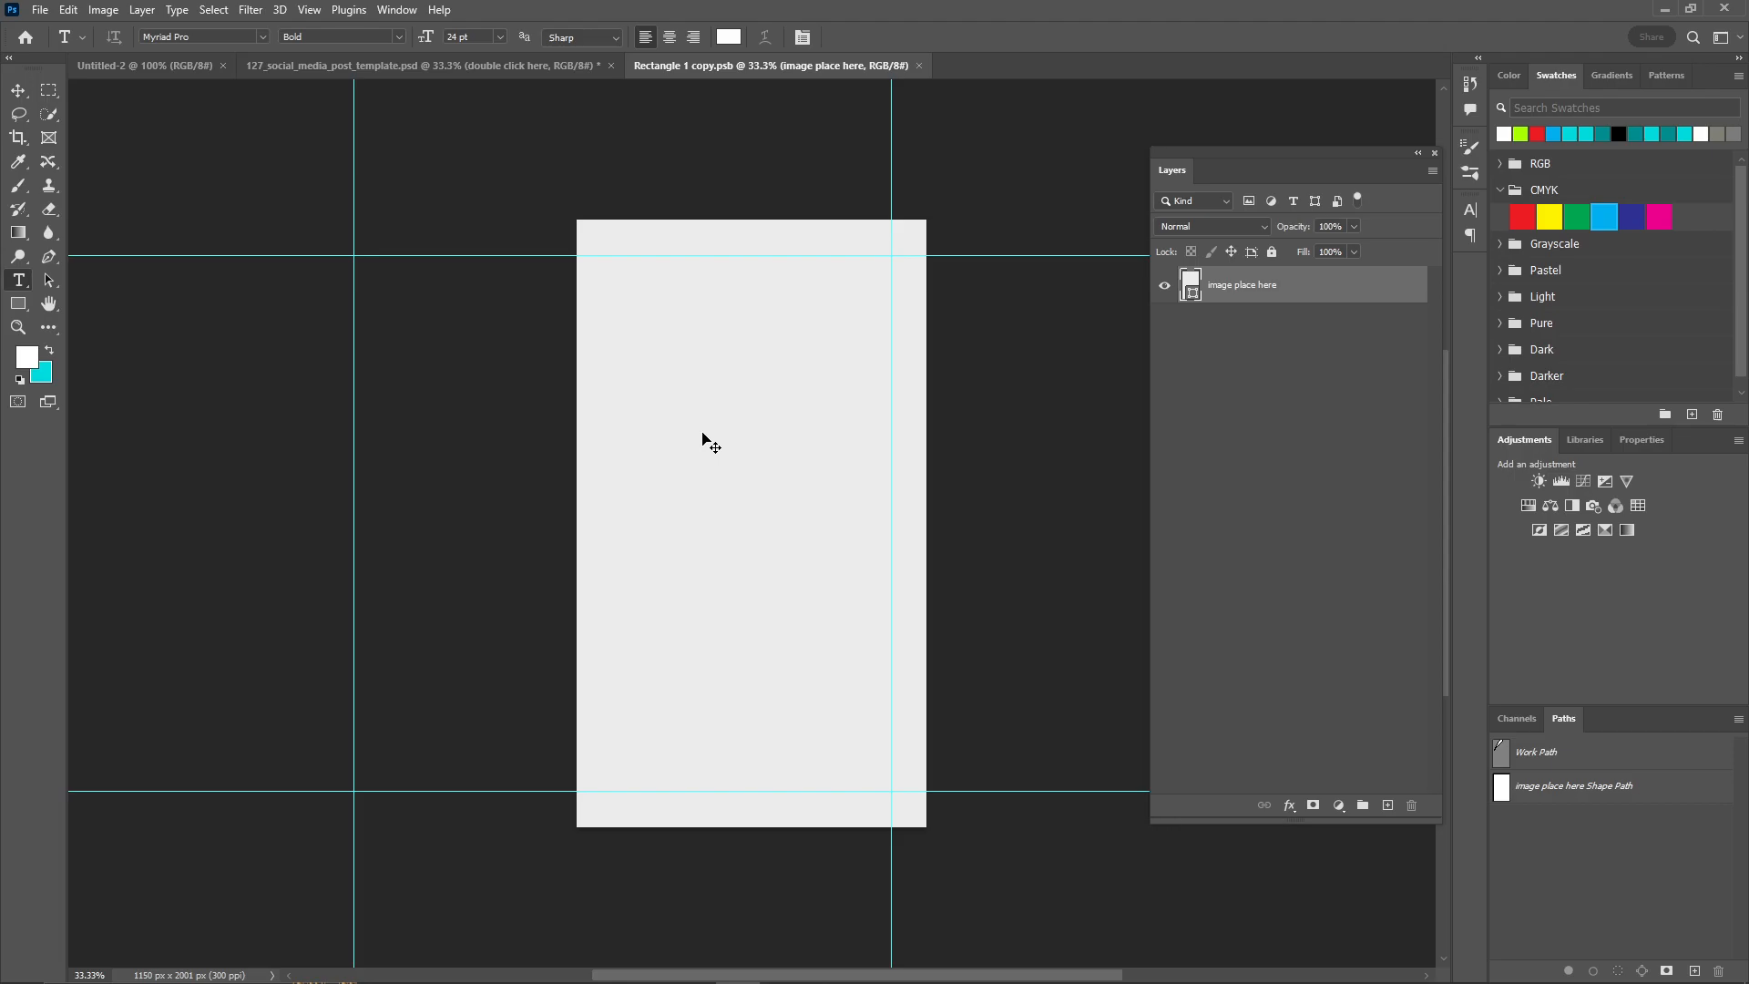
- Place the smiling doctor PNG into the smart object, scaled to 117.65% and aligned with the canvas's lower edge
{"action": "key", "text": "alt+Tab"}
{"action": "left_click_drag", "start_coordinate": [259, 144], "coordinate": [737, 483]}
{"action": "key", "text": "alt+Tab"}
{"action": "left_click_drag", "start_coordinate": [929, 736], "coordinate": [1024, 851]}
{"action": "left_click_drag", "start_coordinate": [832, 716], "coordinate": [798, 689]}
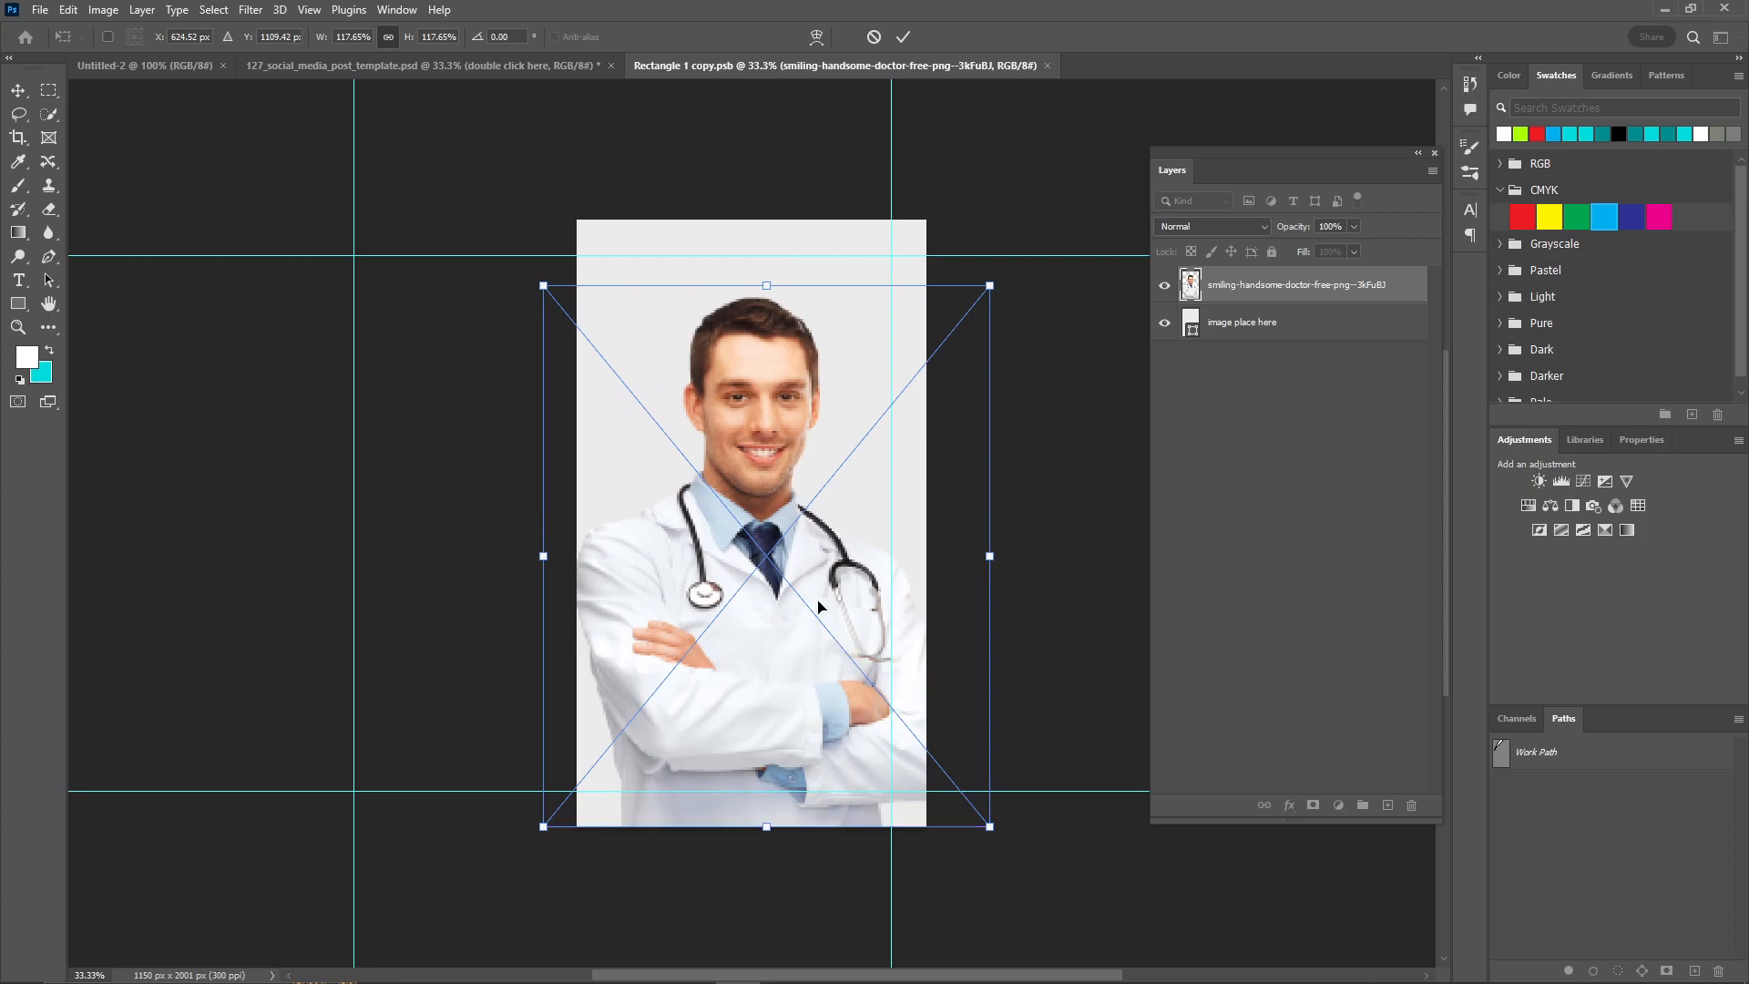
{"action": "left_click", "coordinate": [907, 37]}
{"action": "key", "text": "t"}
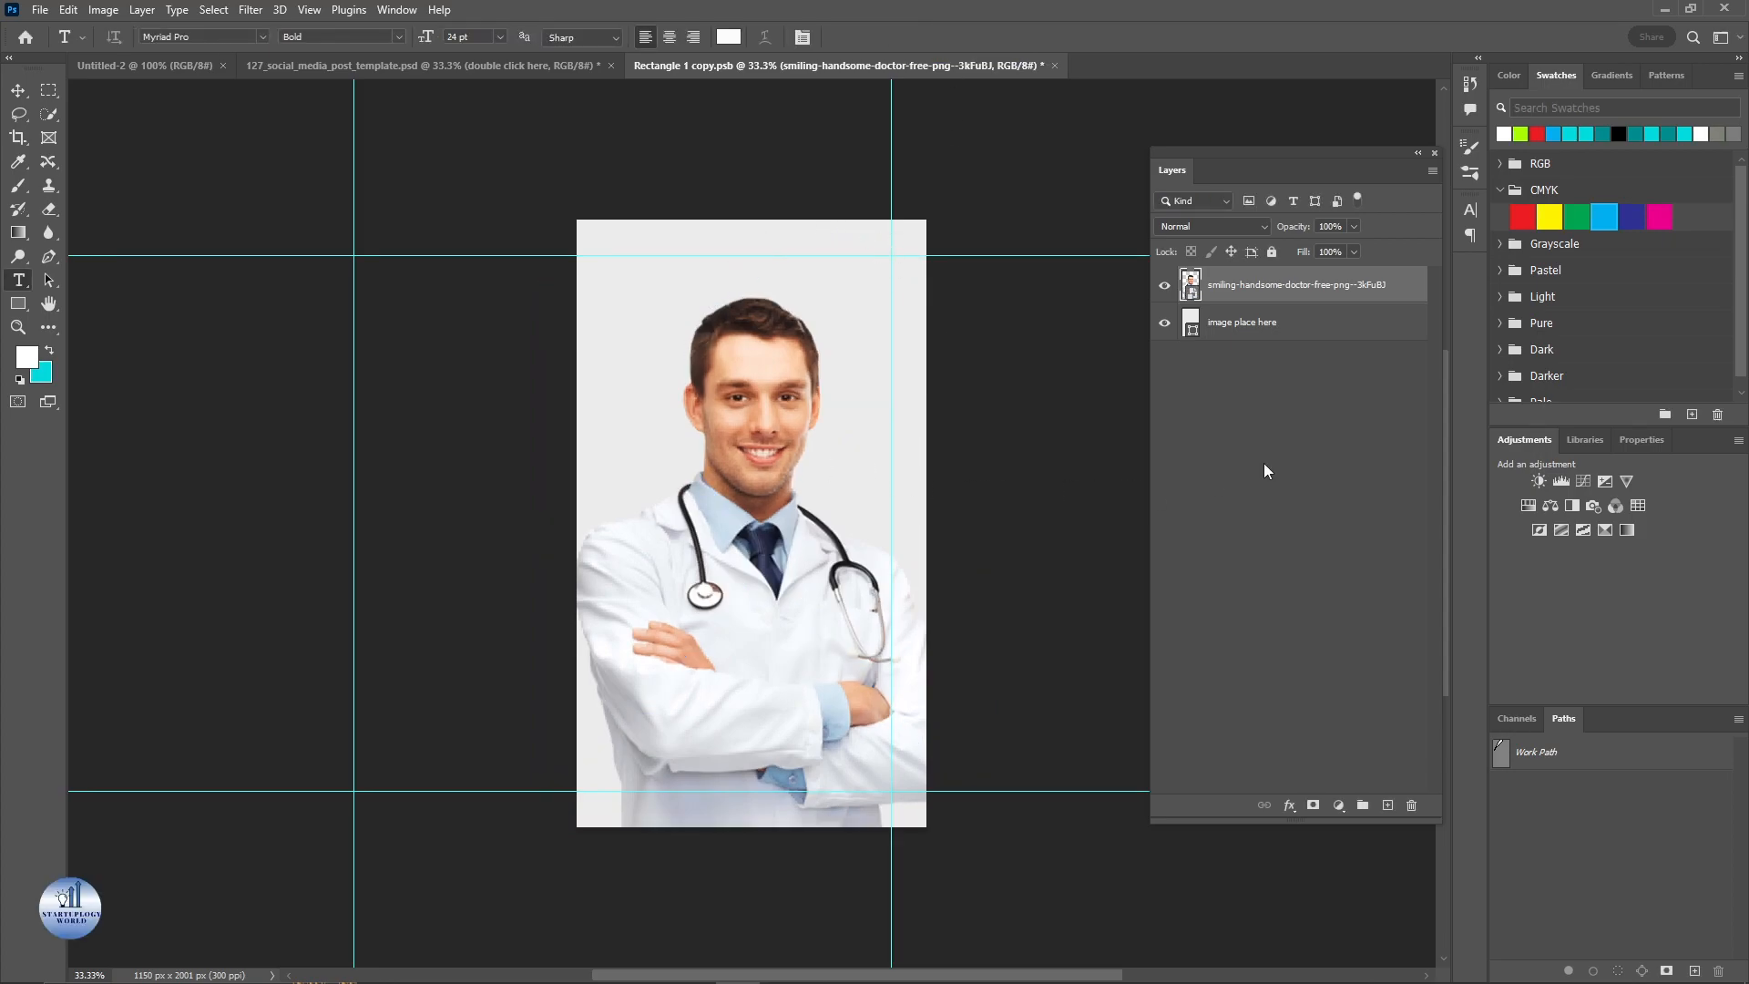
- Delete the "image place here" layer, then save and close the smart object
{"action": "left_click", "coordinate": [1288, 335]}
{"action": "left_click_drag", "start_coordinate": [1259, 331], "coordinate": [1411, 805]}
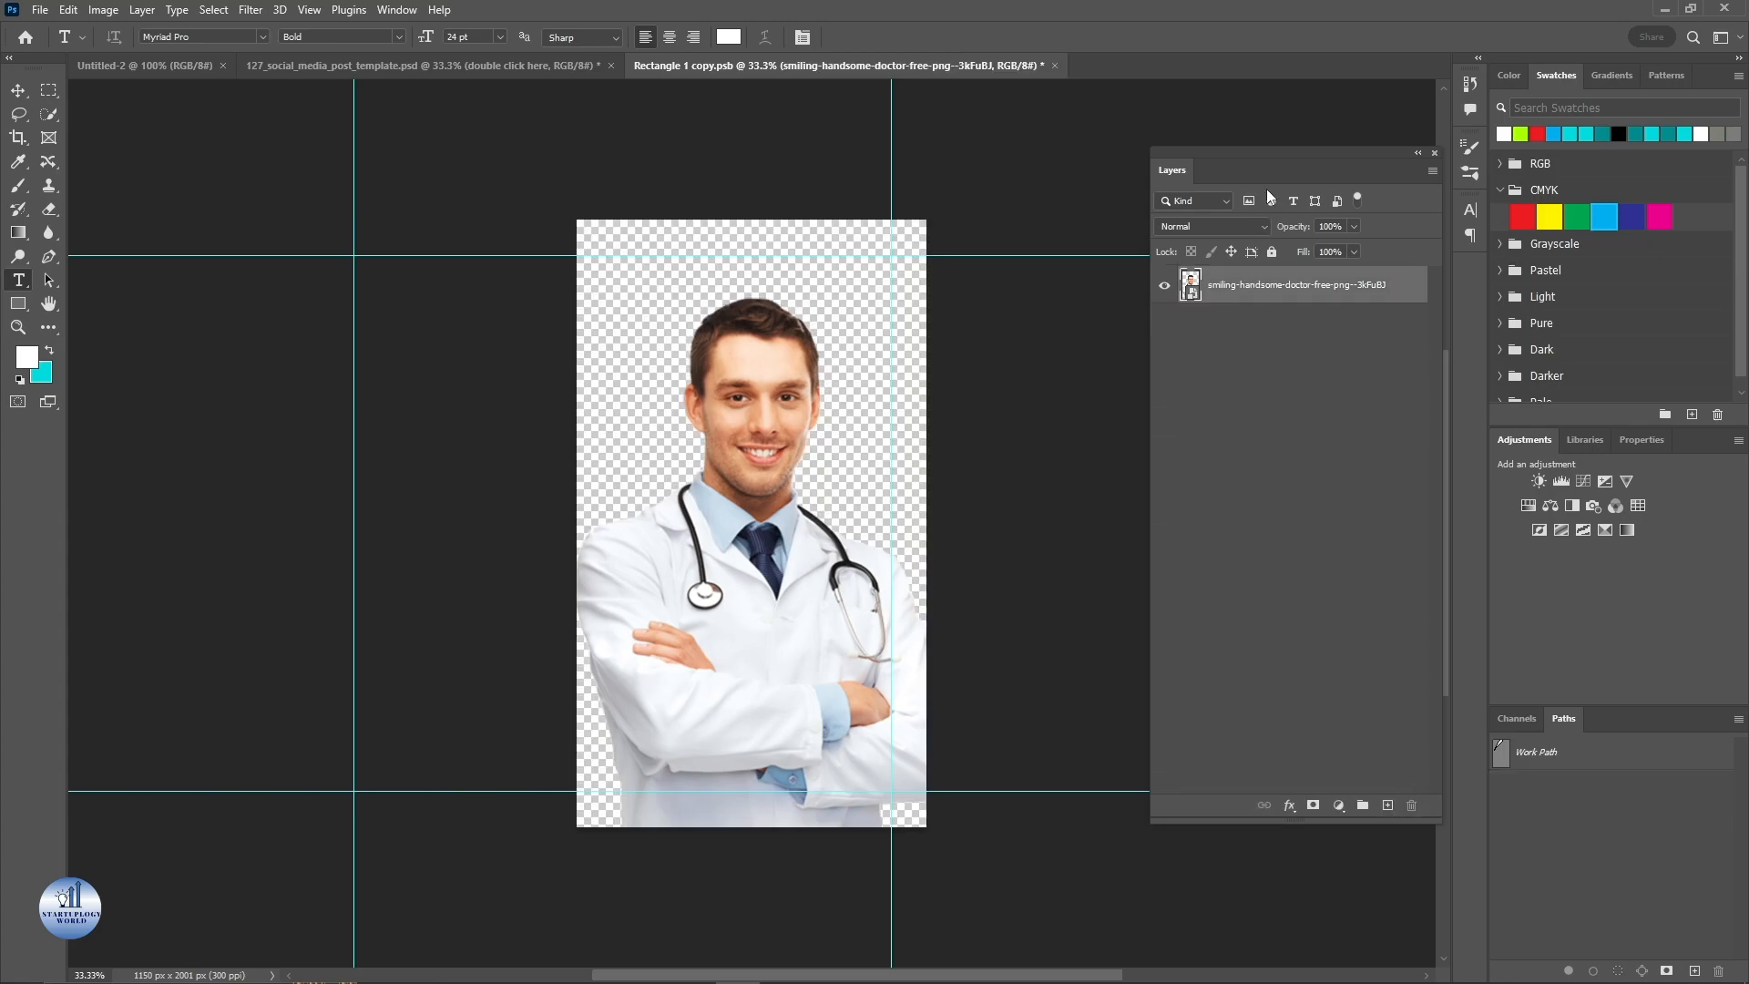
{"action": "left_click", "coordinate": [1055, 65]}
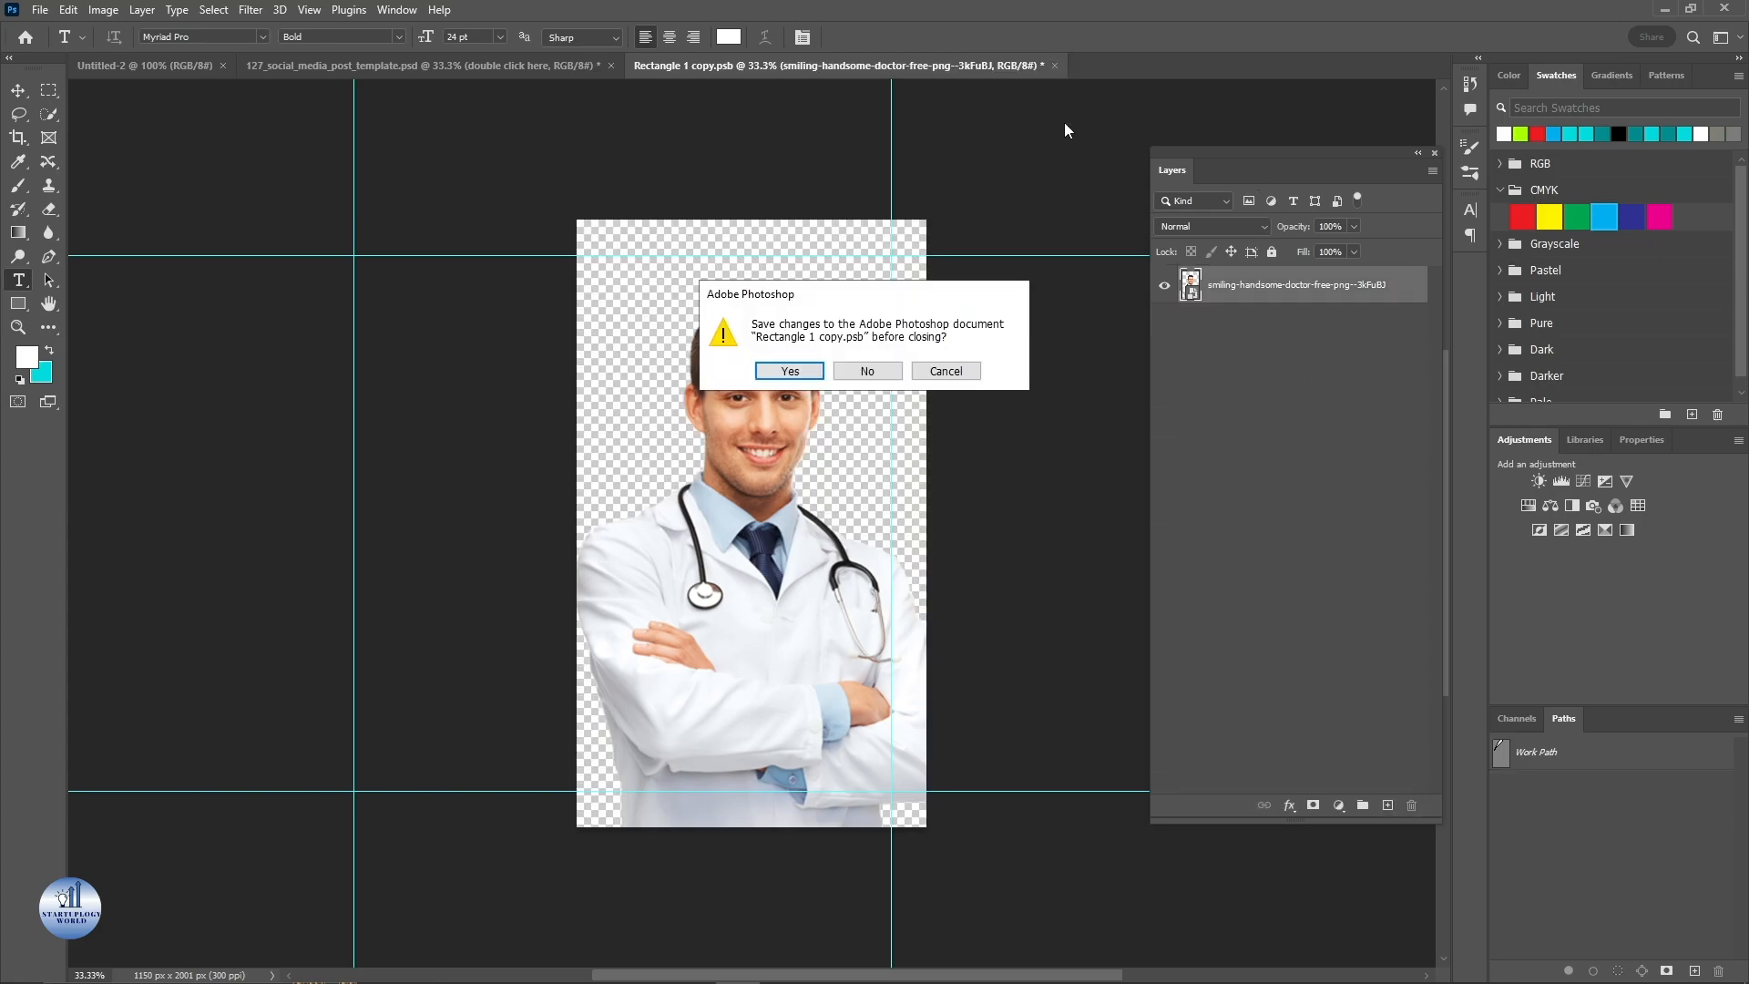
{"action": "left_click", "coordinate": [788, 372]}
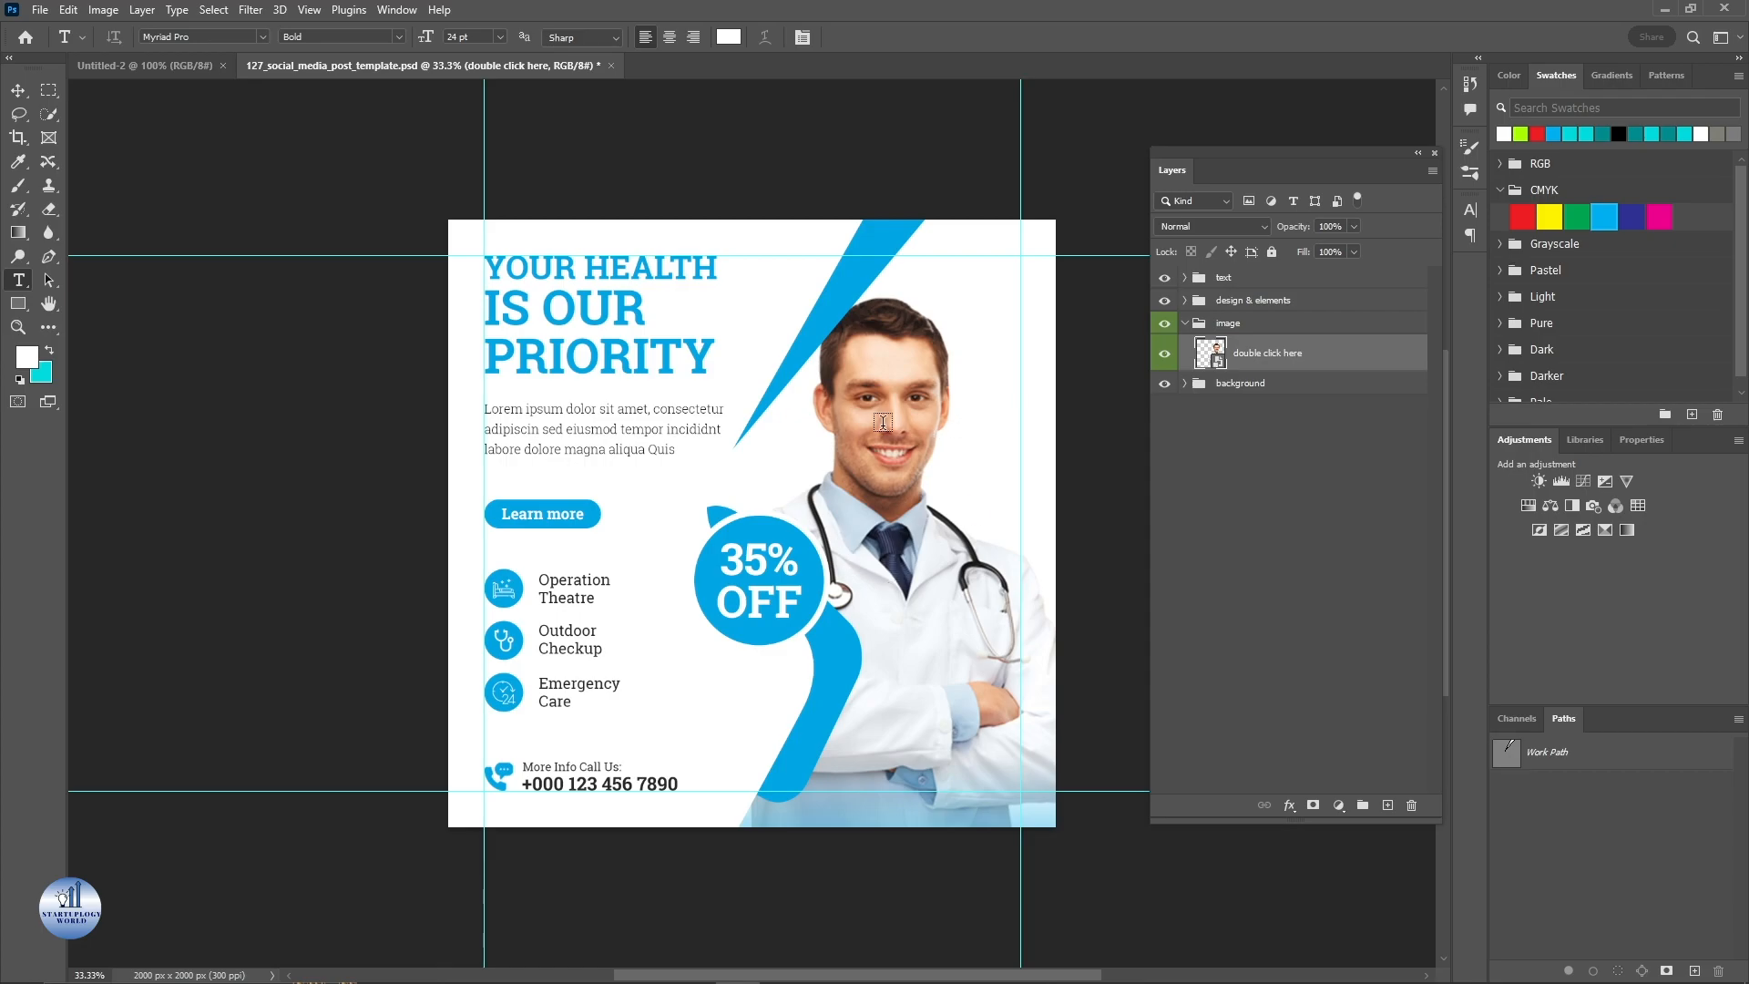
- Reopen the image smart object, flip the doctor photo horizontally, and save and close it
{"action": "double_click", "coordinate": [1208, 353]}
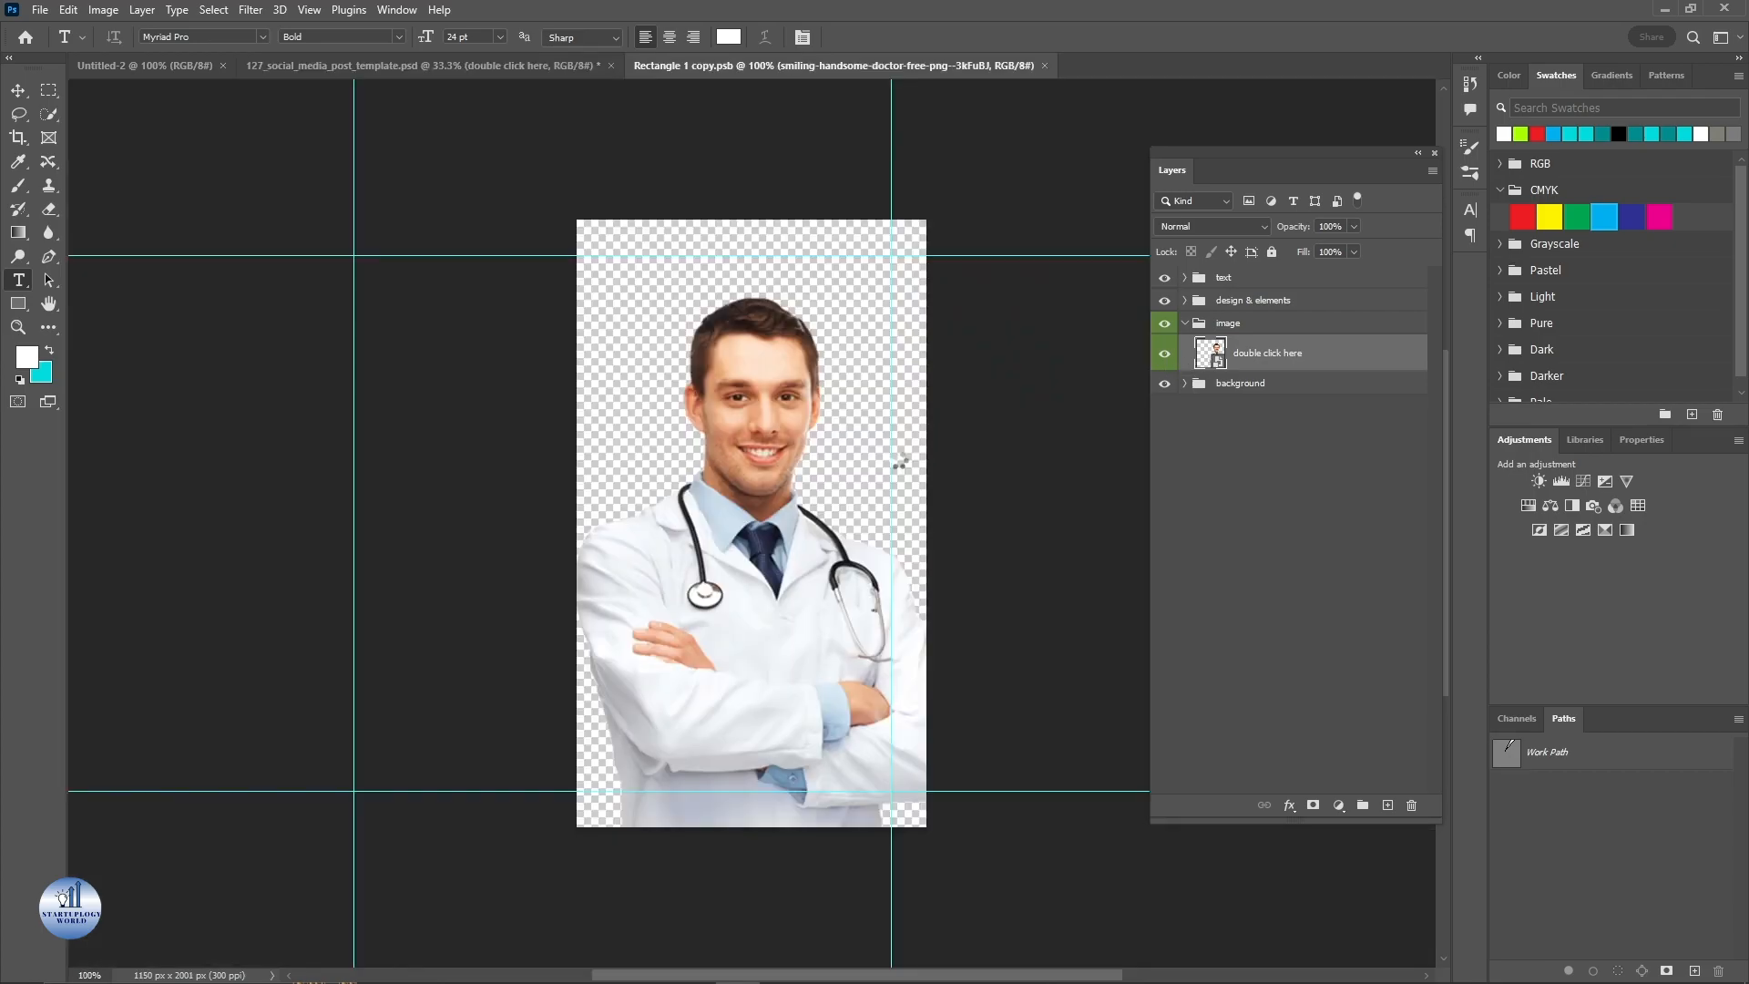
{"action": "key", "text": "ctrl+t"}
{"action": "right_click", "coordinate": [757, 464]}
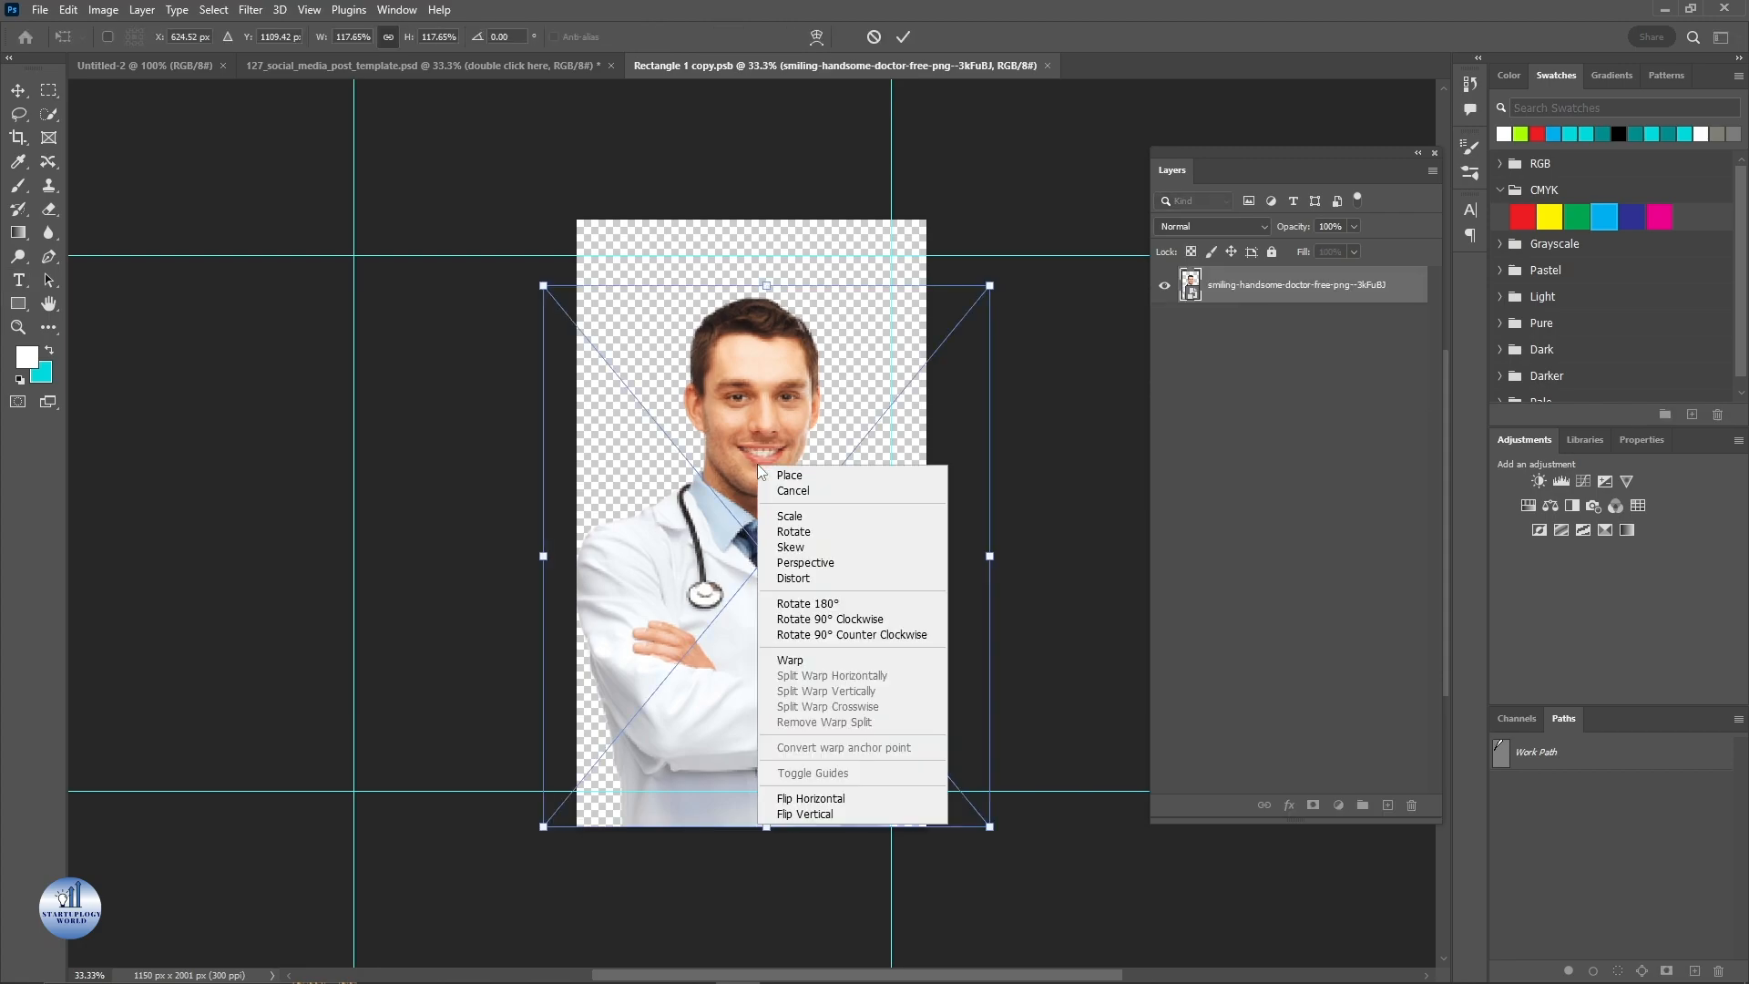
{"action": "left_click", "coordinate": [831, 802]}
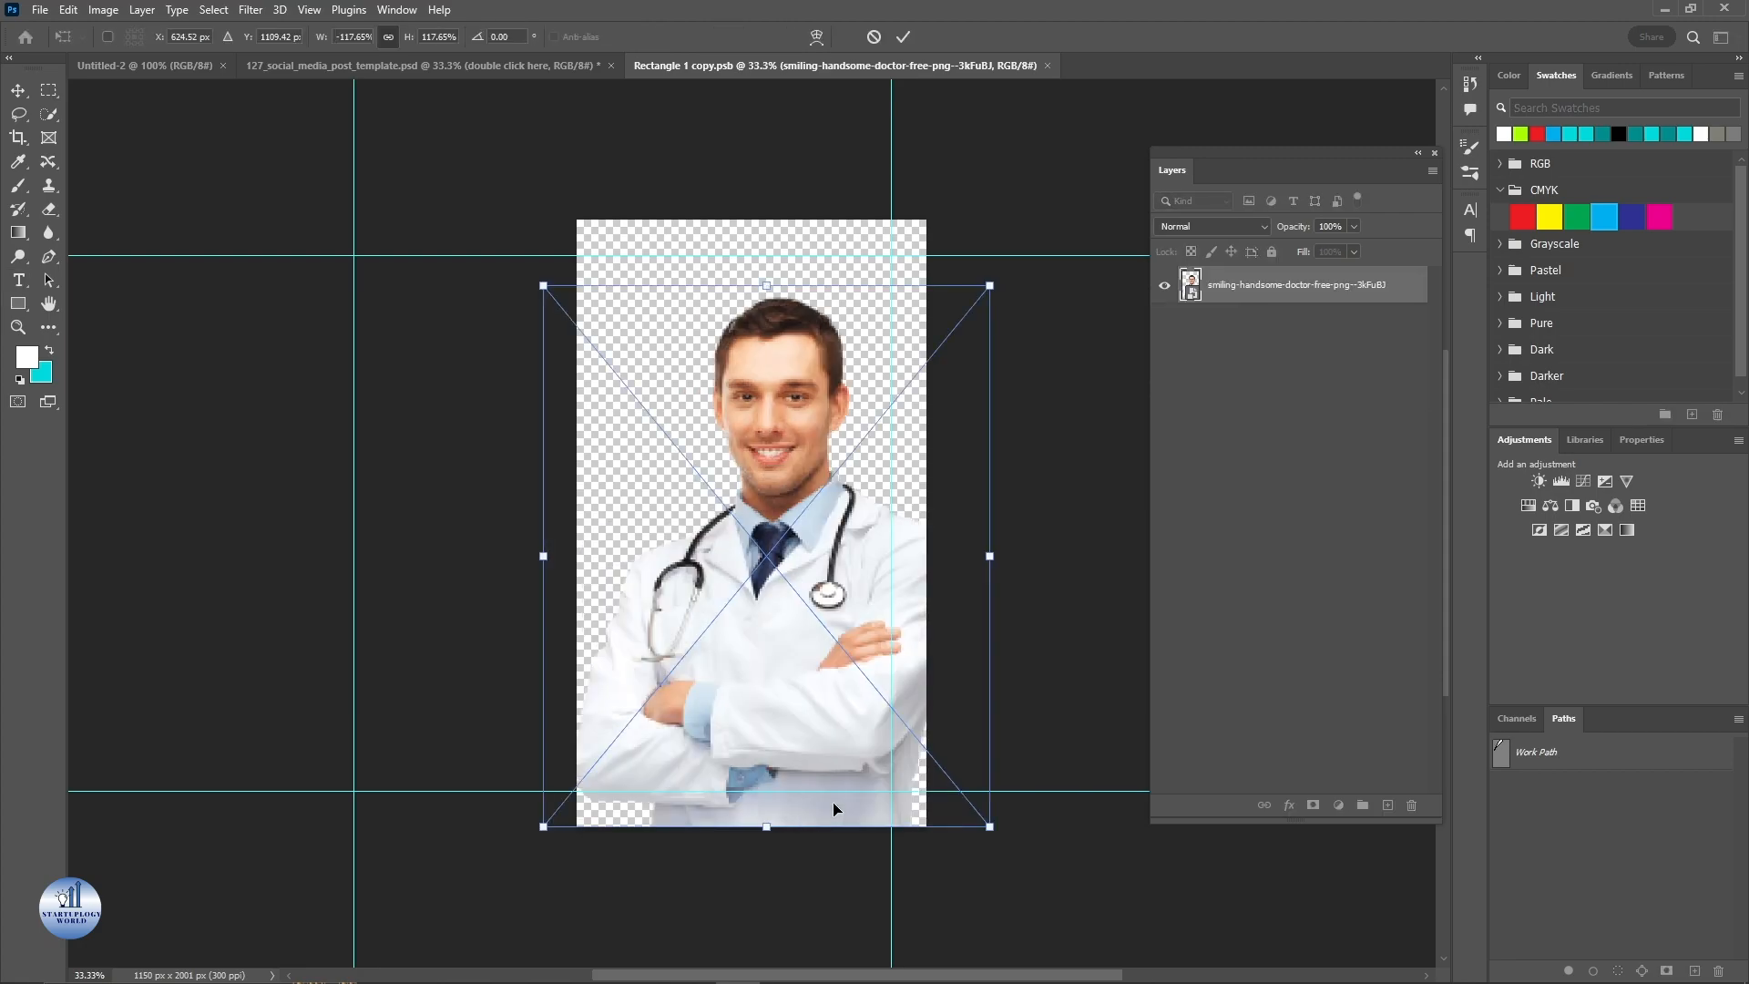
{"action": "left_click", "coordinate": [902, 37]}
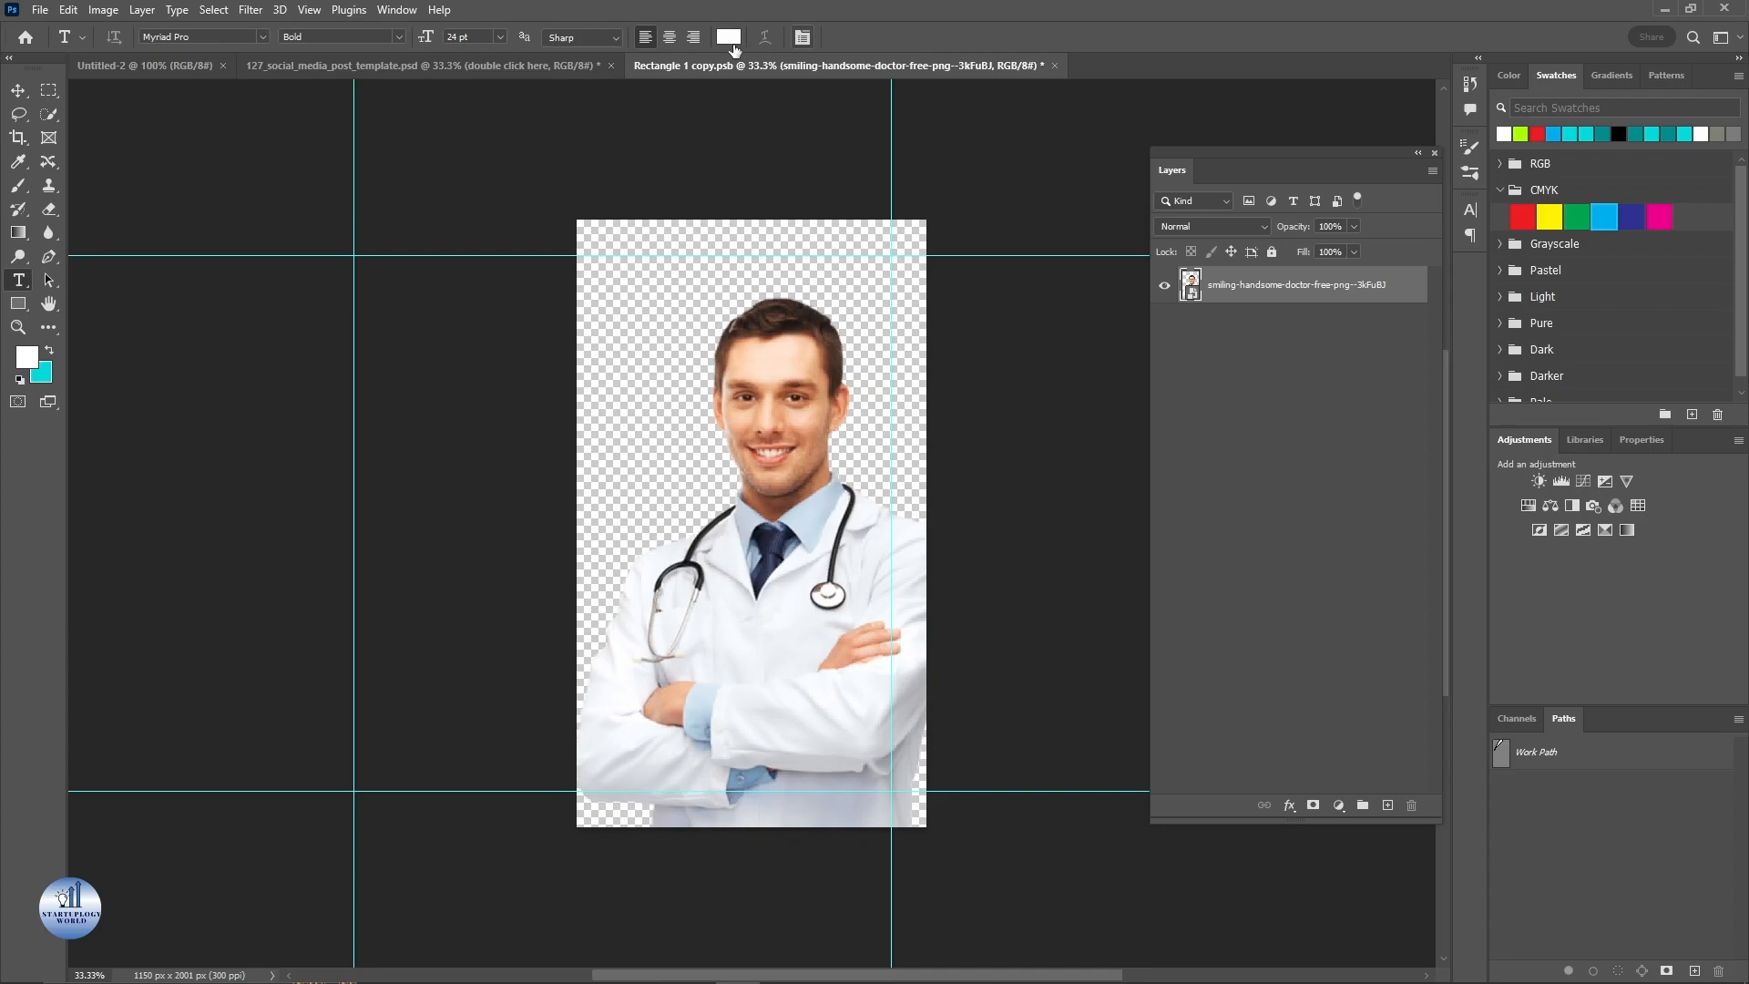
{"action": "left_click", "coordinate": [1055, 66]}
{"action": "left_click", "coordinate": [796, 367]}
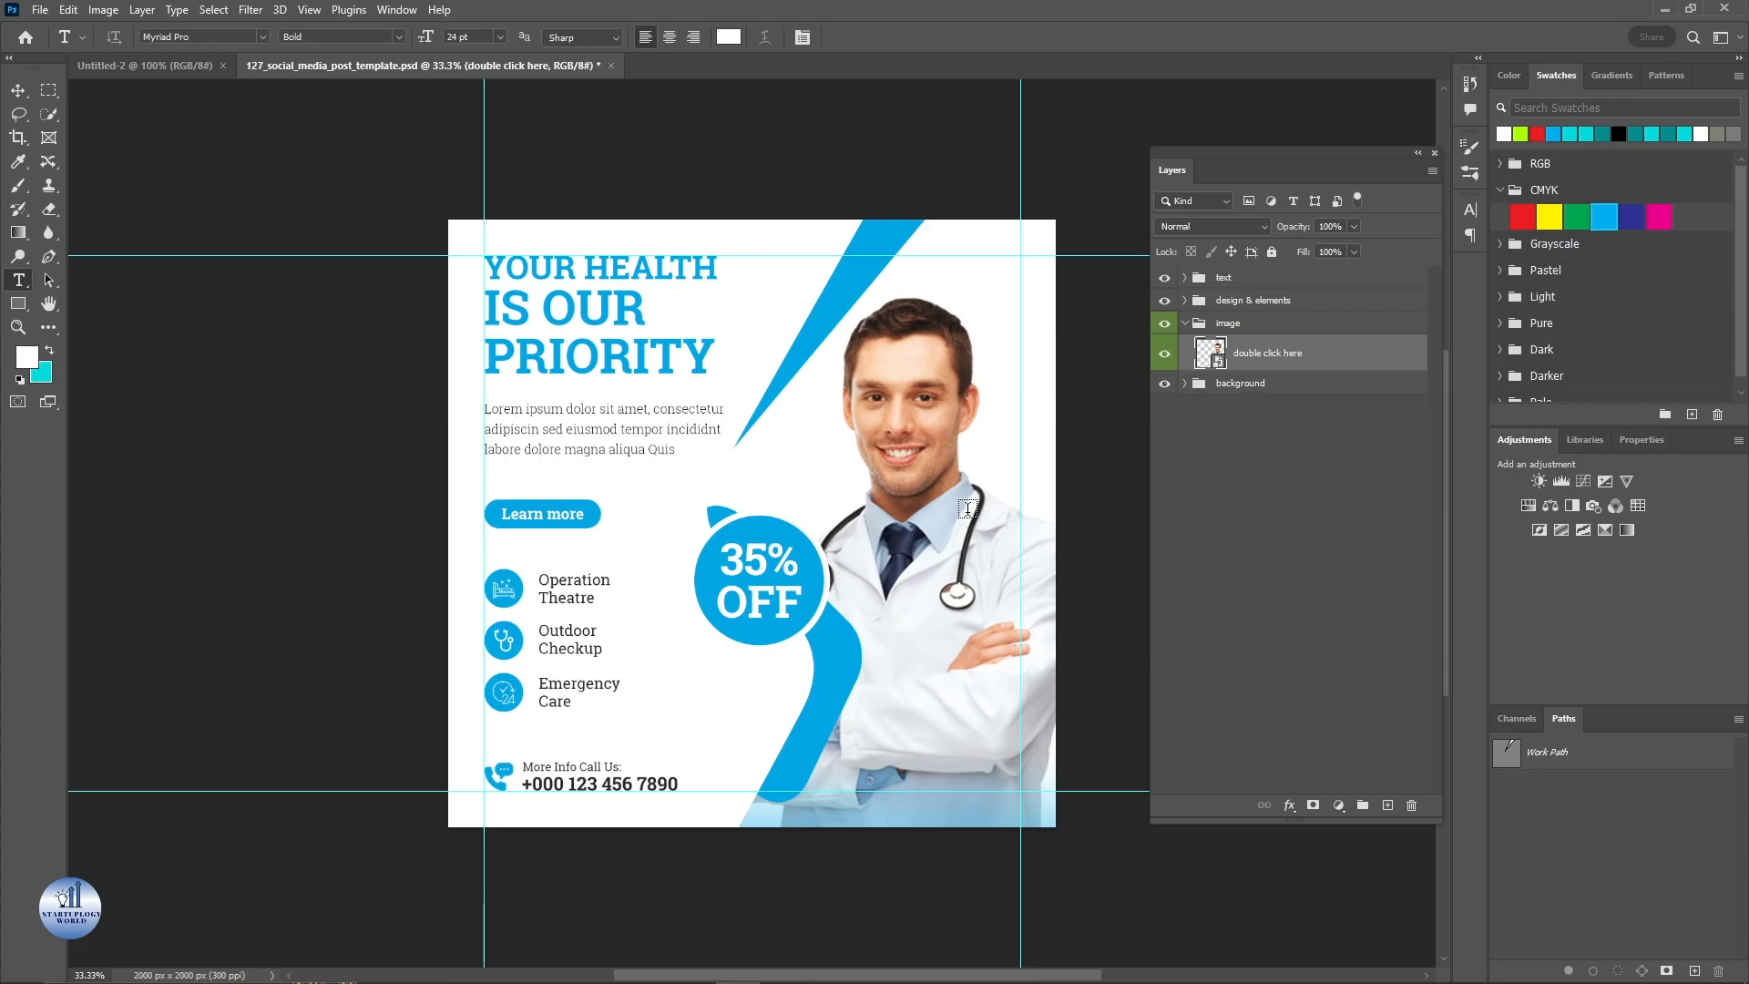
- Replace the lorem ipsum paragraph with "We provide best medical care with best facility. We are working for past 10 years in medical industry."
{"action": "left_click", "coordinate": [1184, 323]}
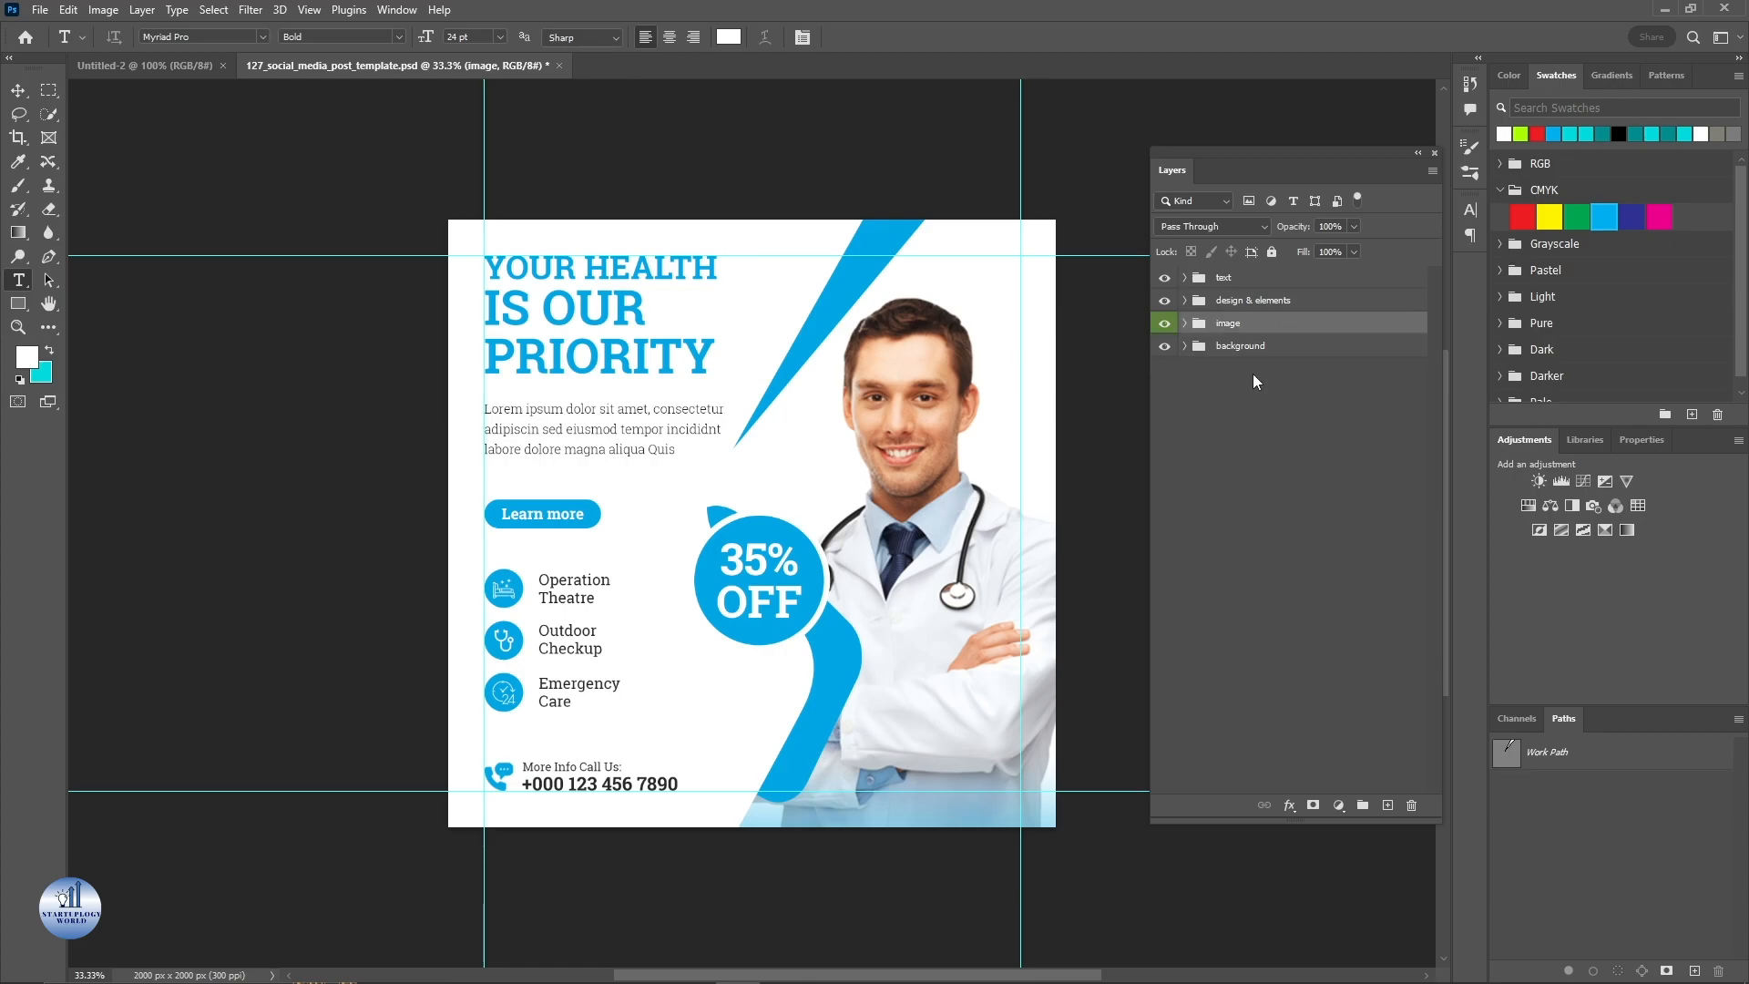
{"action": "key", "text": "v"}
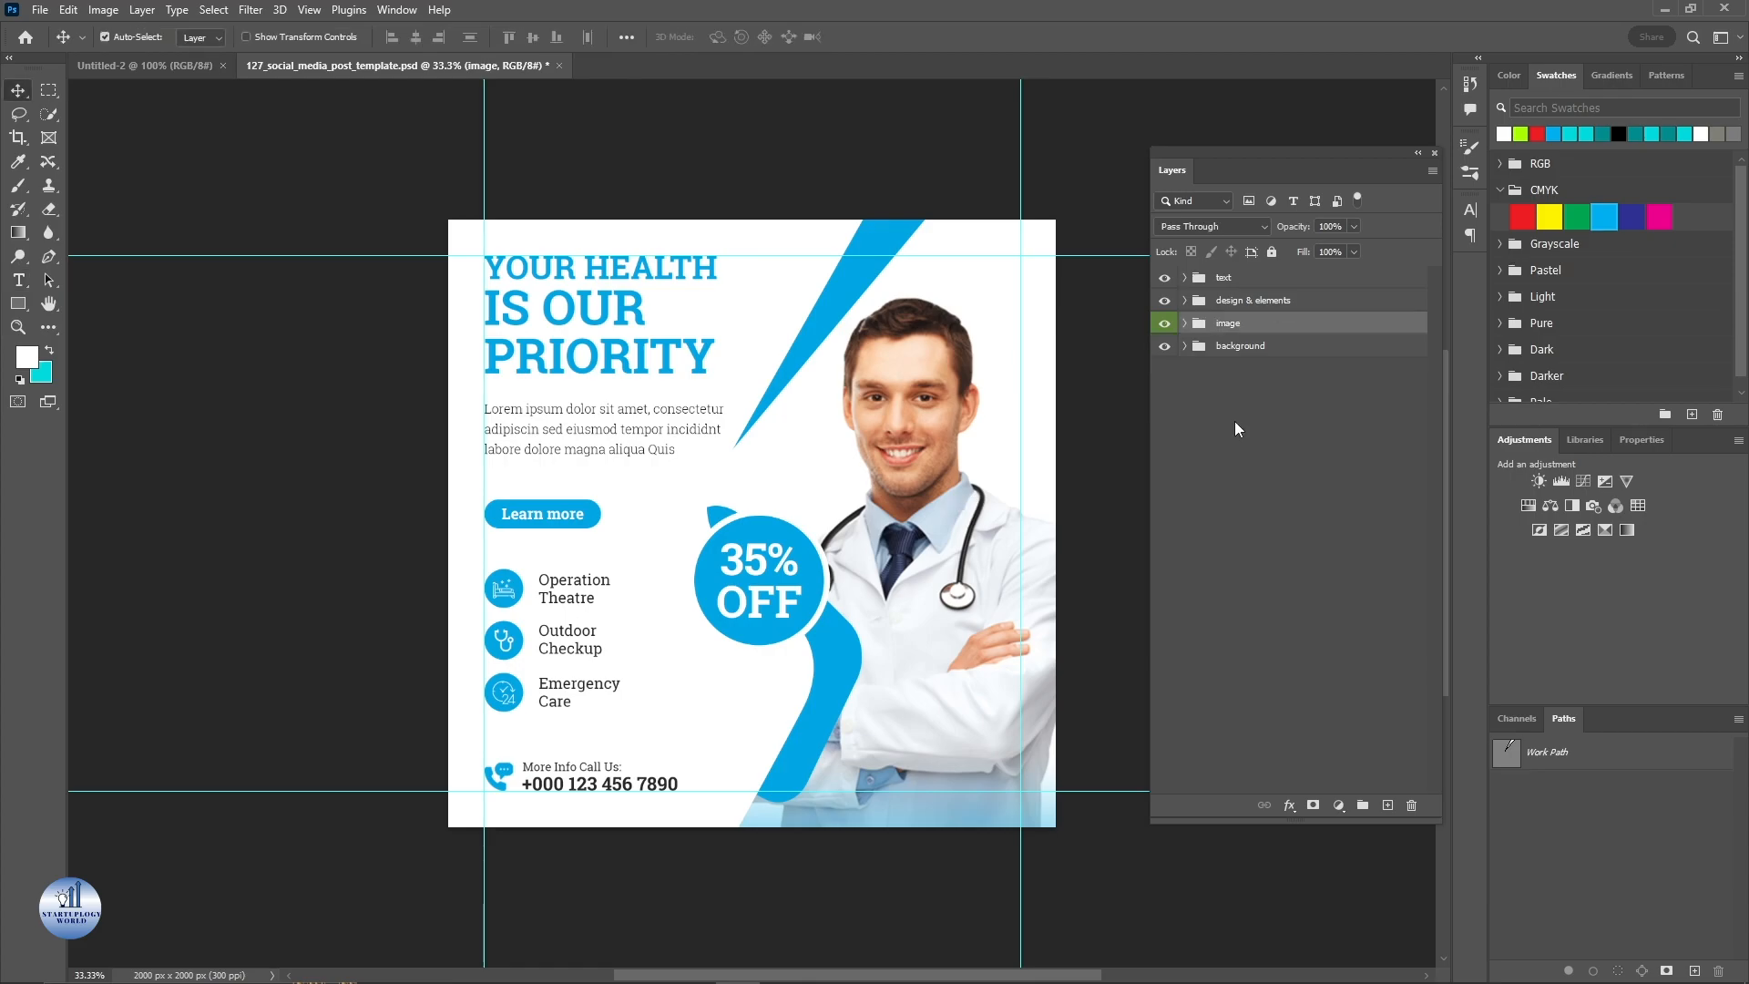
{"action": "left_click", "coordinate": [18, 280]}
{"action": "left_click", "coordinate": [558, 410]}
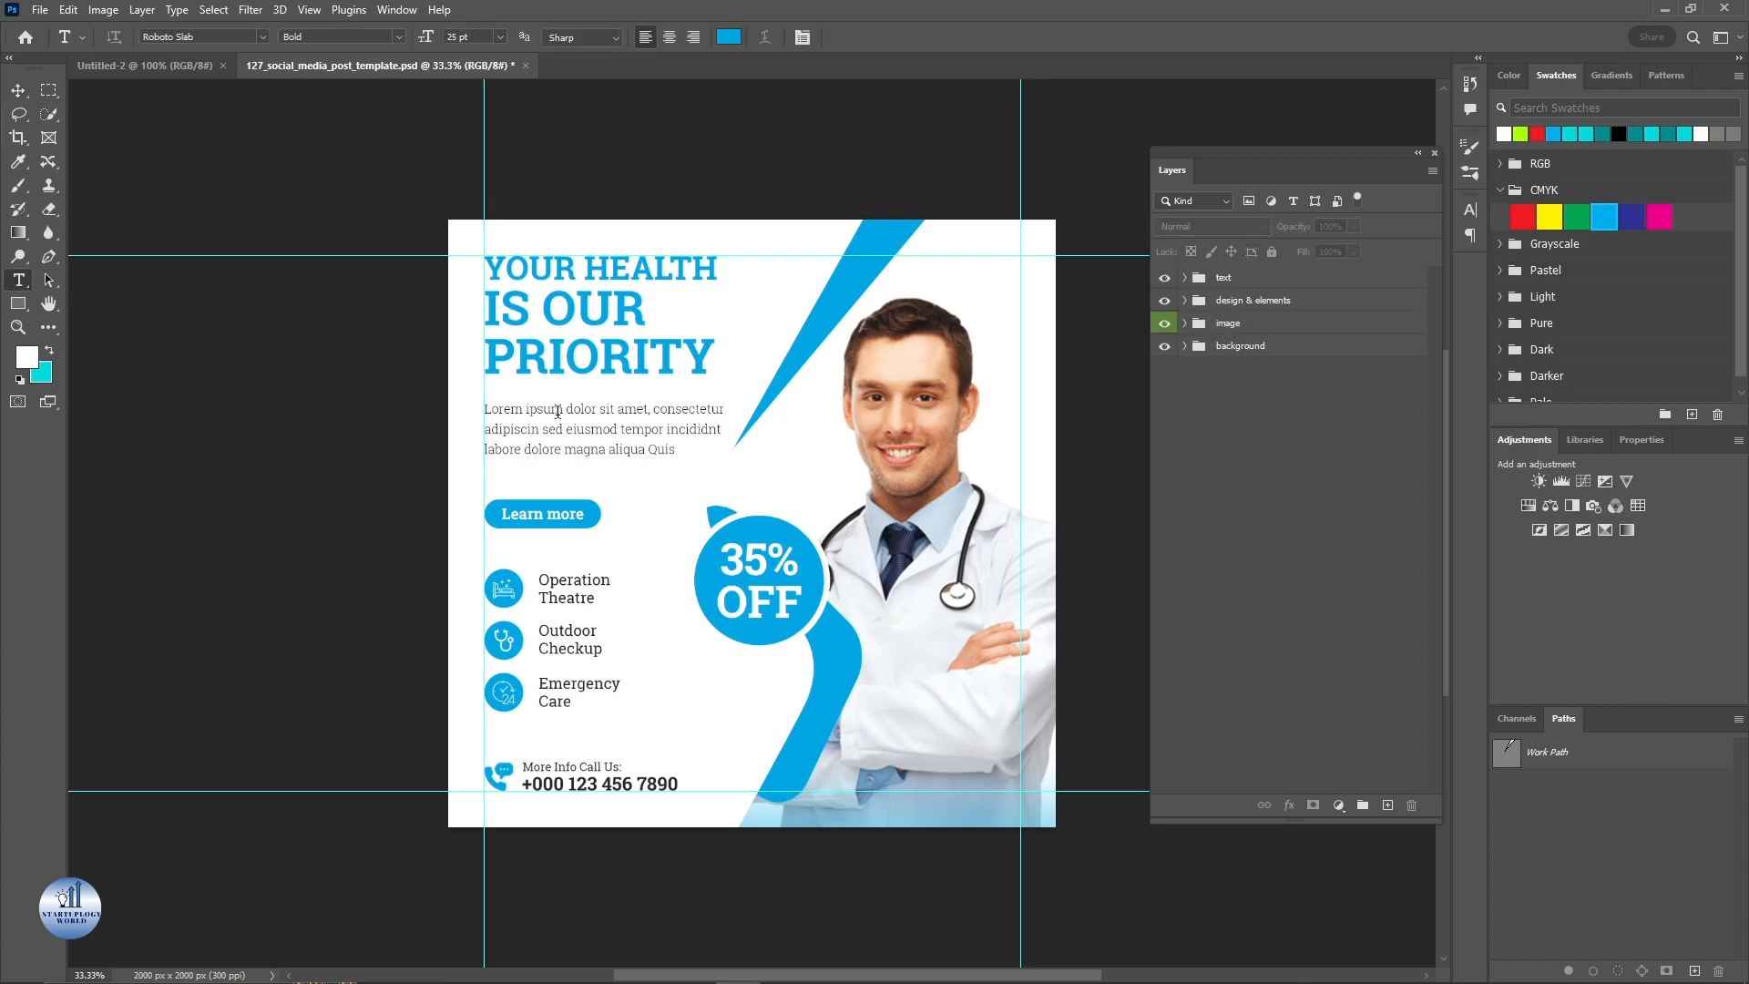
{"action": "double_click", "coordinate": [501, 413]}
{"action": "triple_click", "coordinate": [501, 413]}
{"action": "triple_click", "coordinate": [543, 436]}
{"action": "left_click", "coordinate": [543, 435]}
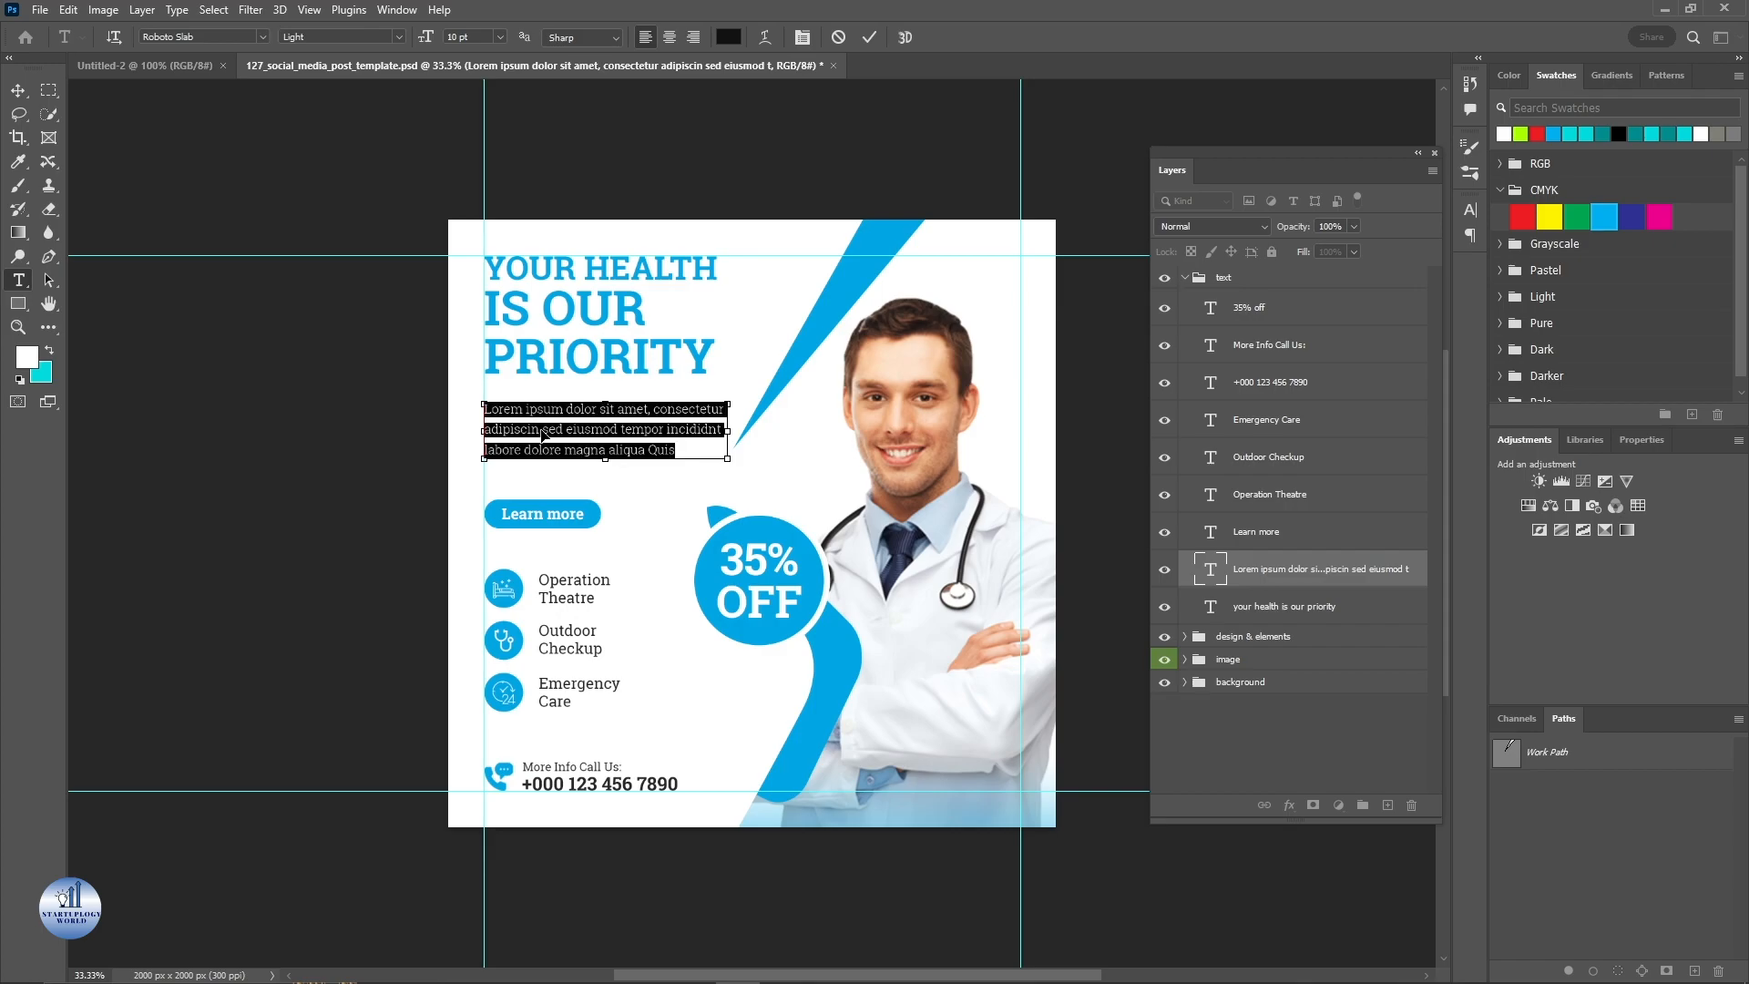
{"action": "type", "text": "we provide best"}
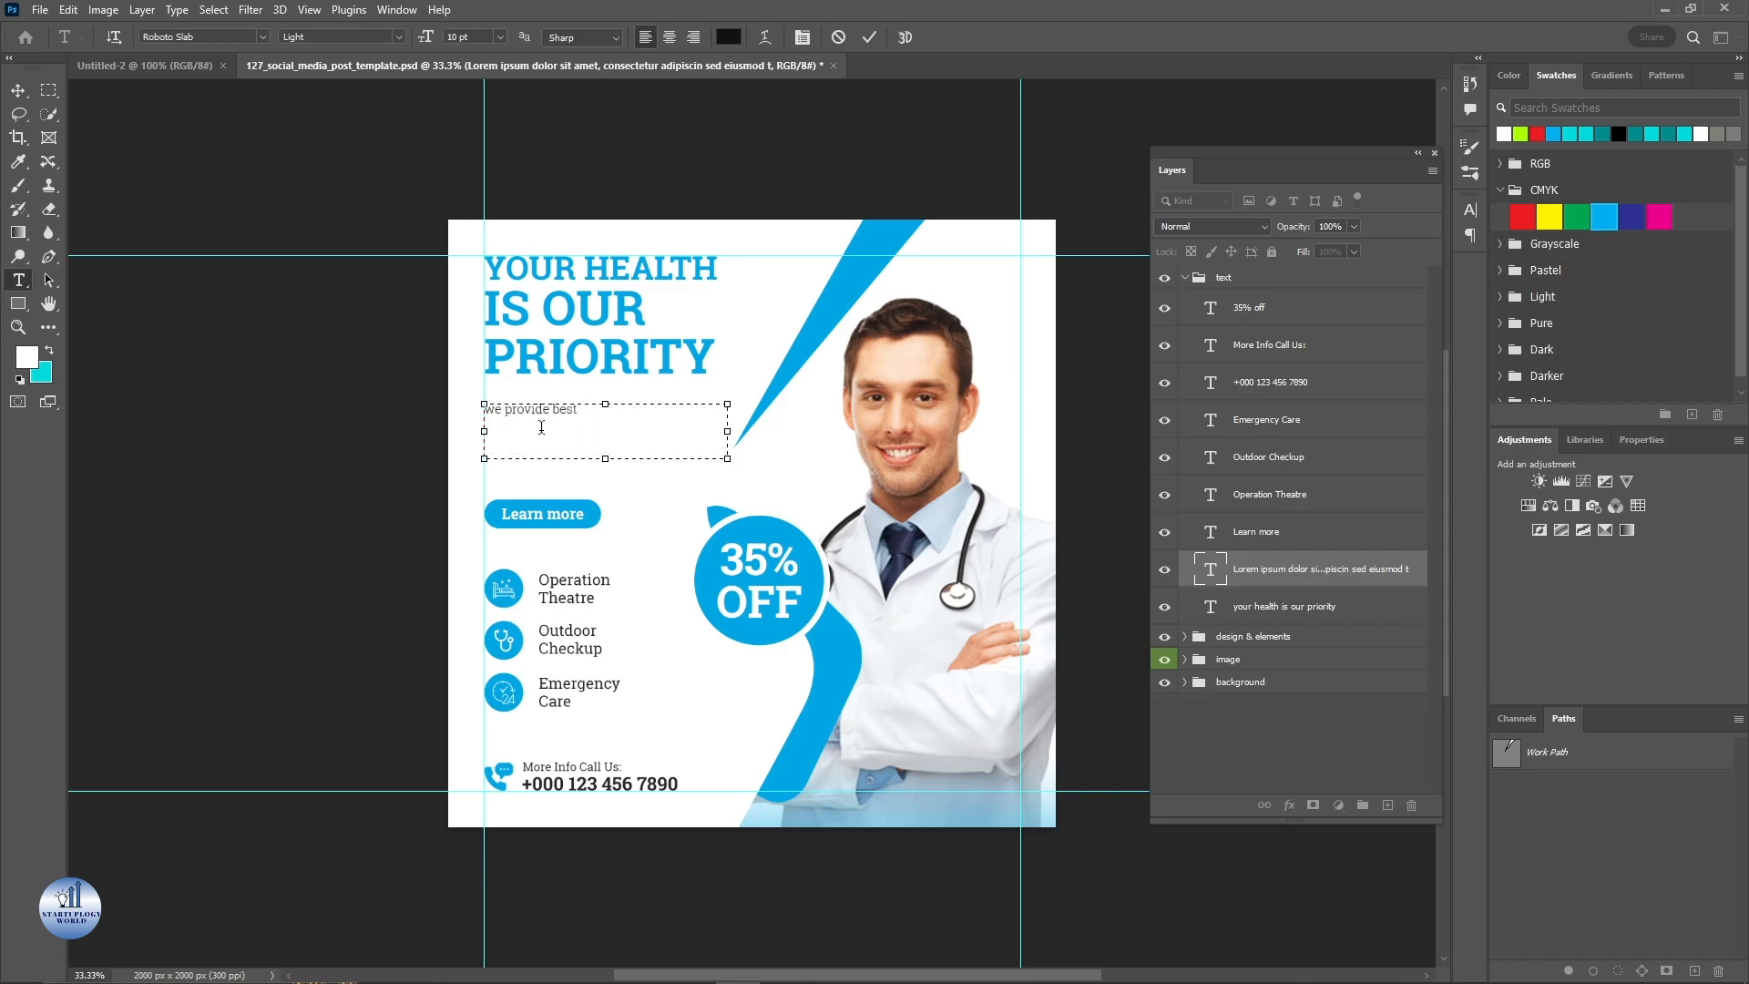
{"action": "key", "text": "alt+Tab"}
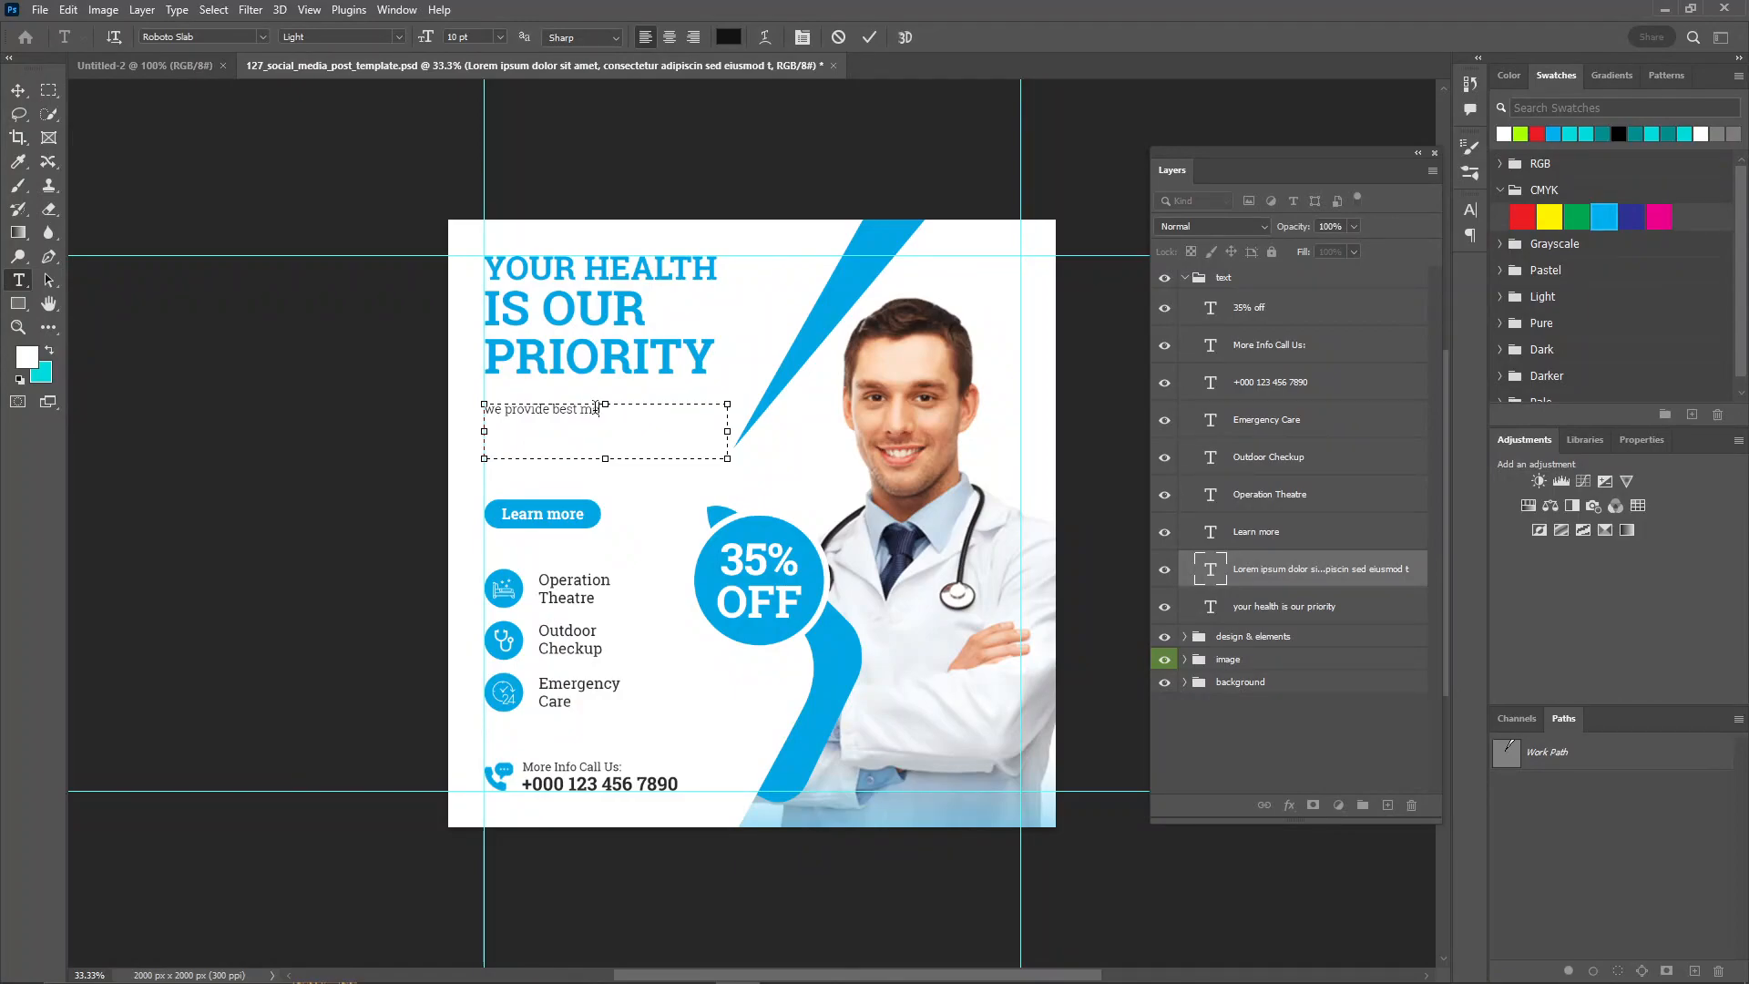
{"action": "type", "text": "ith best facility"}
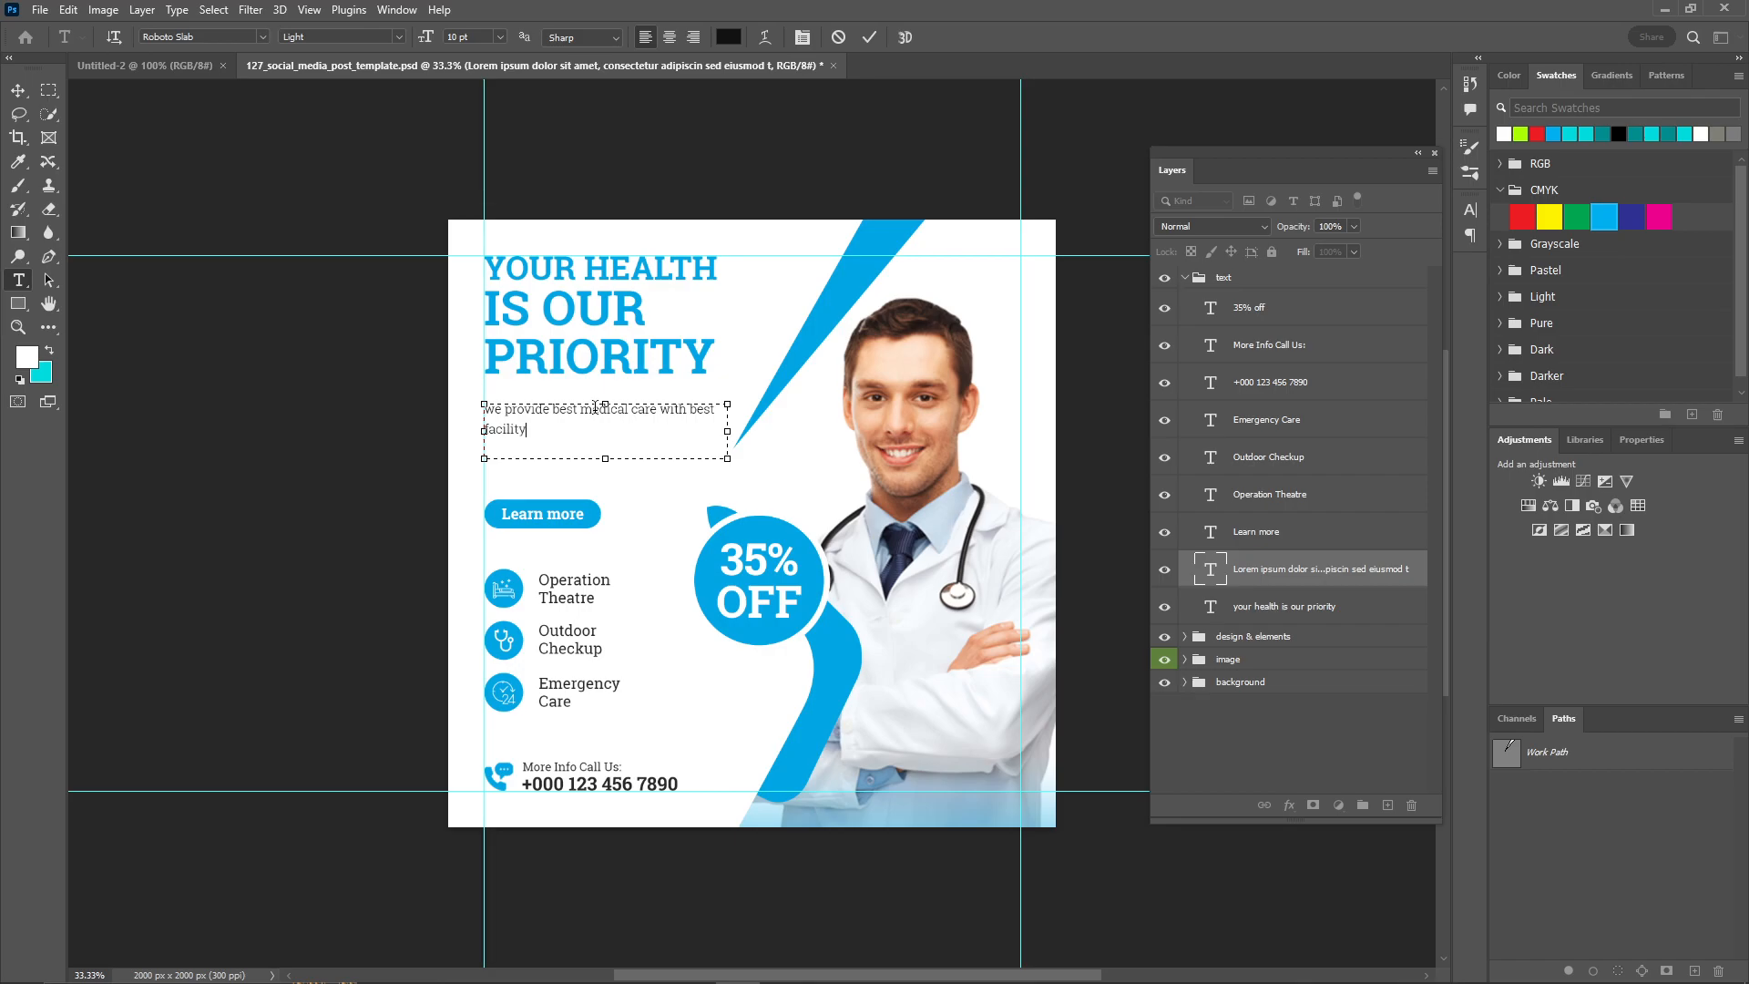
{"action": "type", "text": ", we are woring for past 10 years in m"}
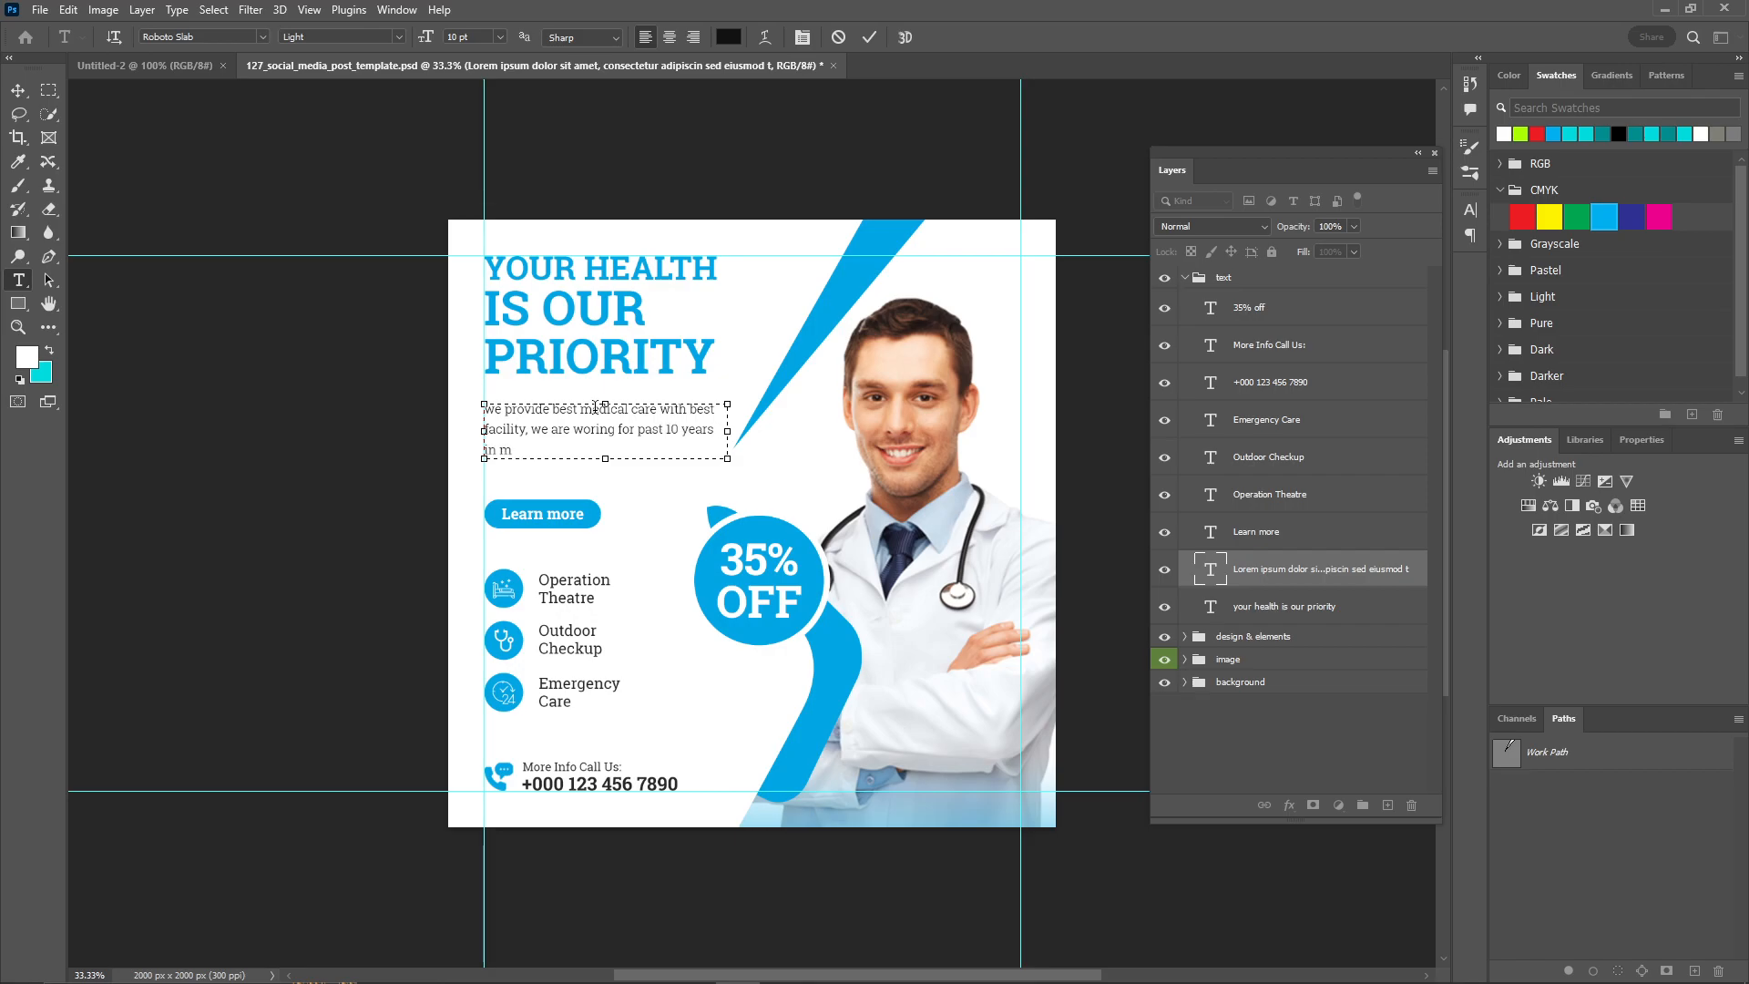
{"action": "type", "text": "edicar"}
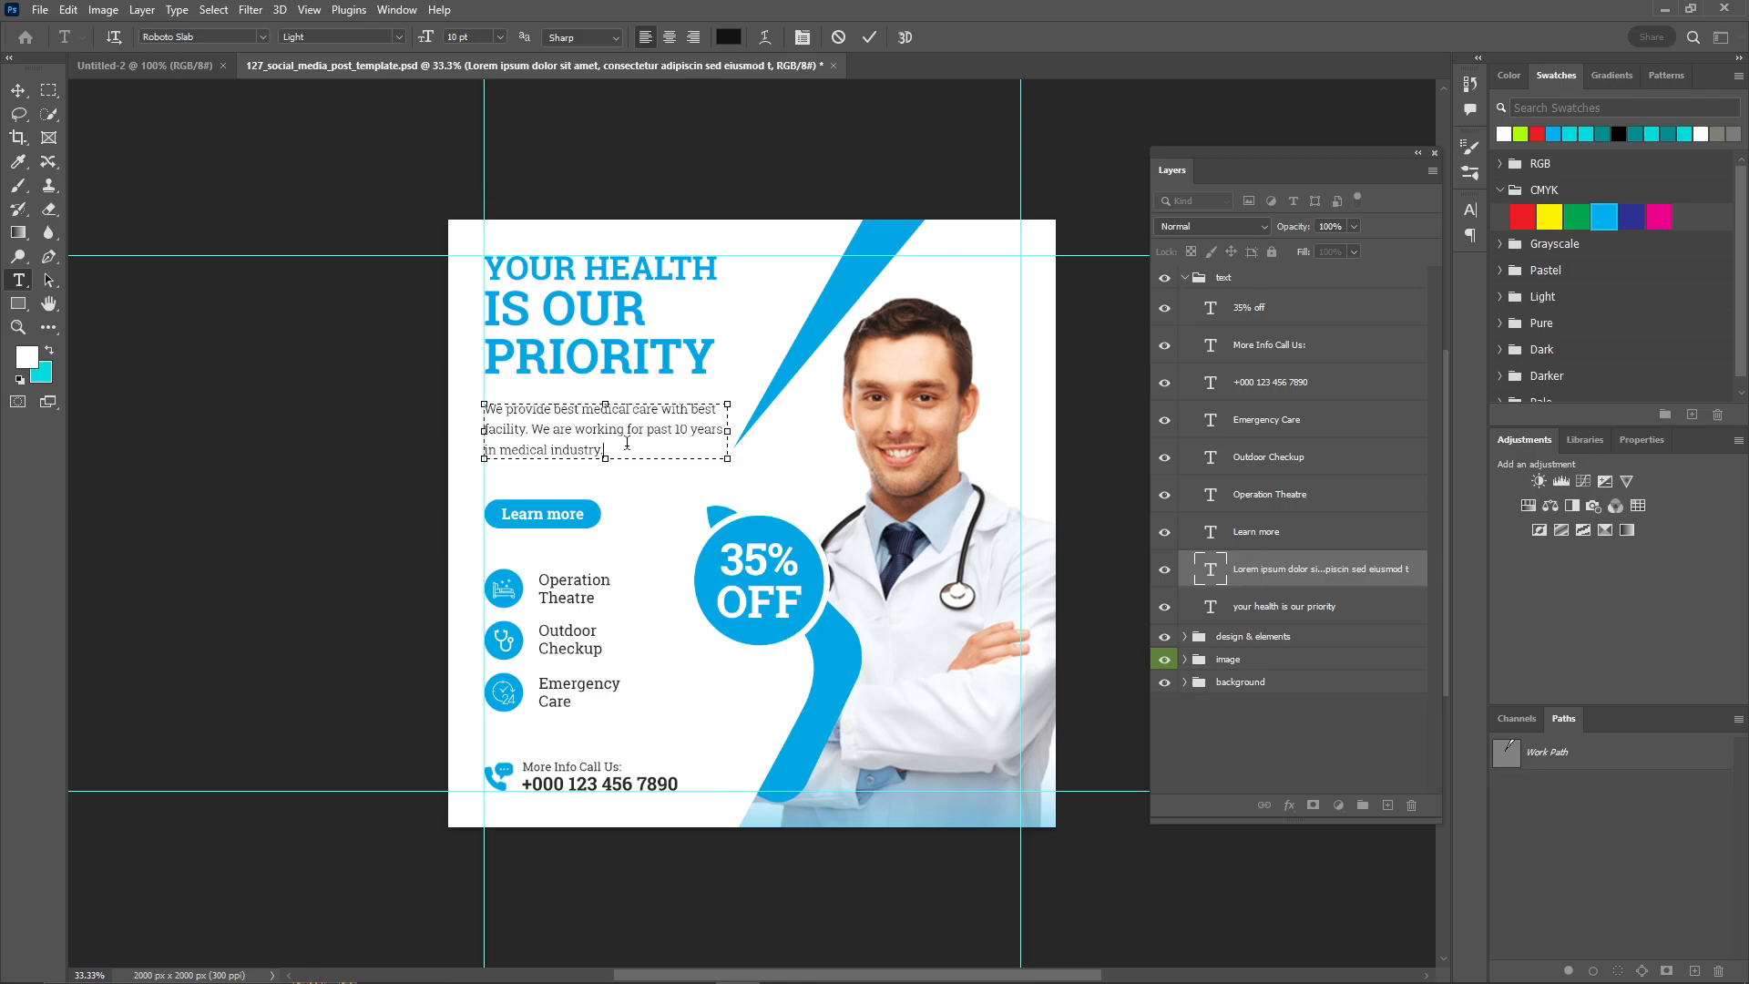
{"action": "left_click", "coordinate": [869, 37]}
- Select the heading text together with the diagonal shape, the curved shape and the circle behind "35% OFF"
{"action": "left_click", "coordinate": [576, 271]}
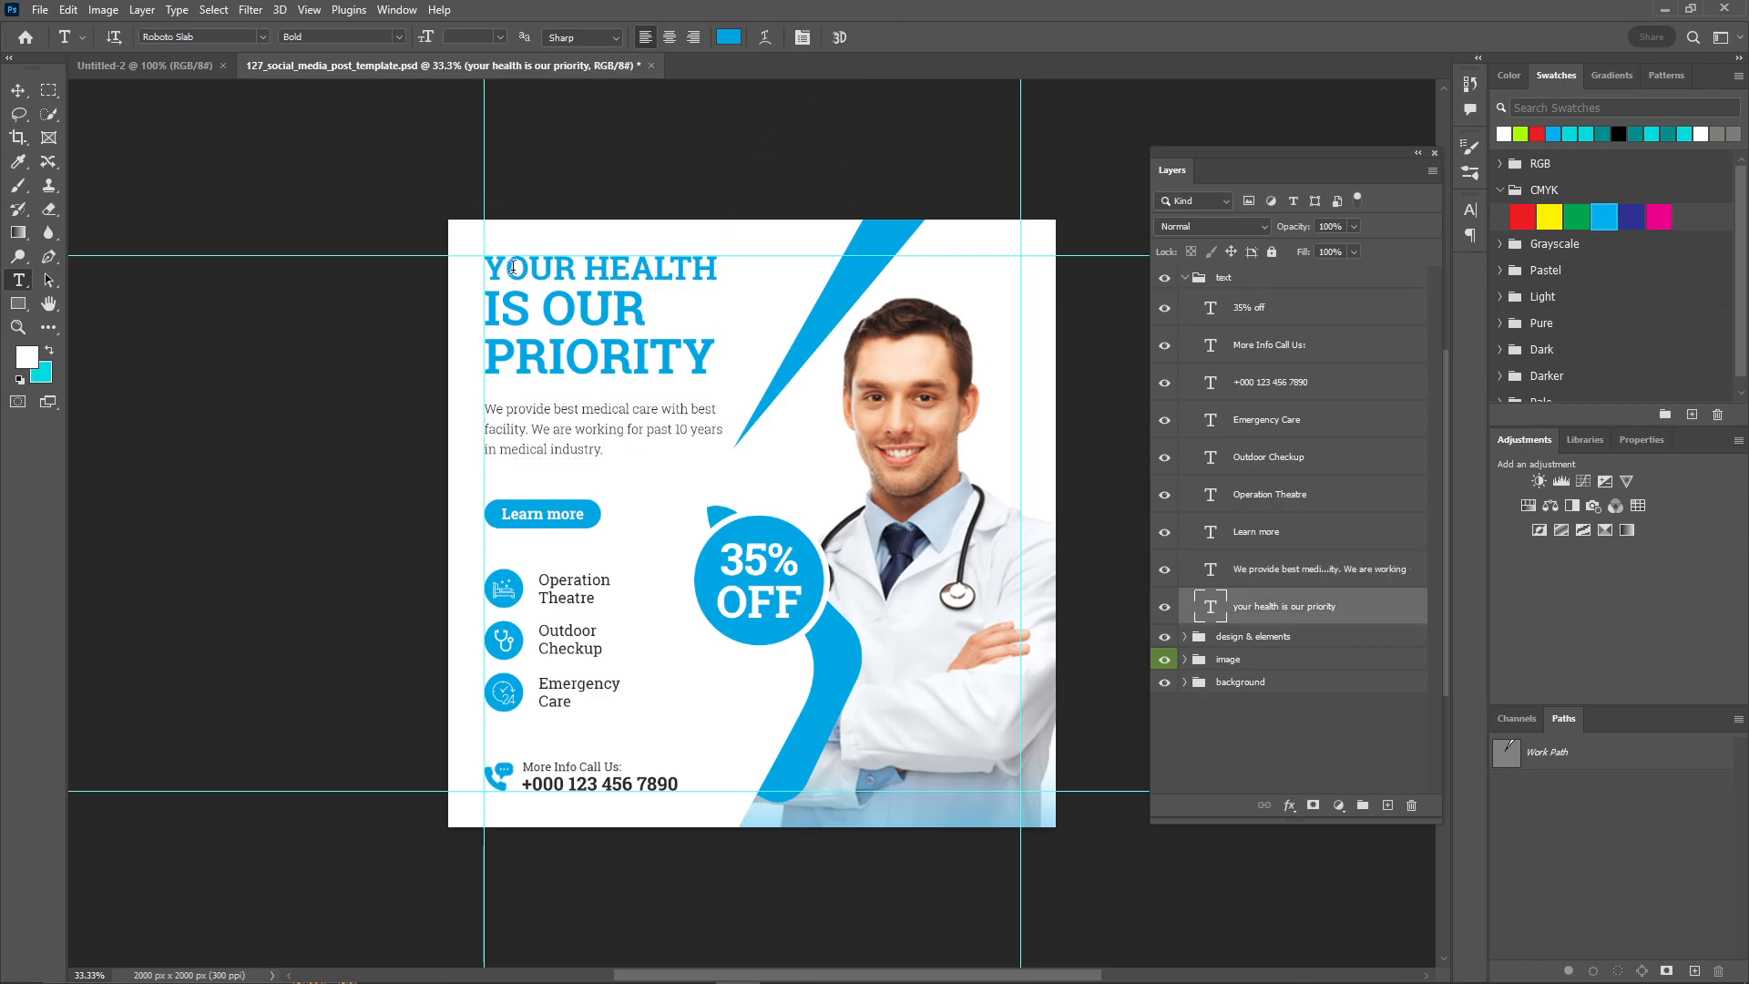
{"action": "key", "text": "v"}
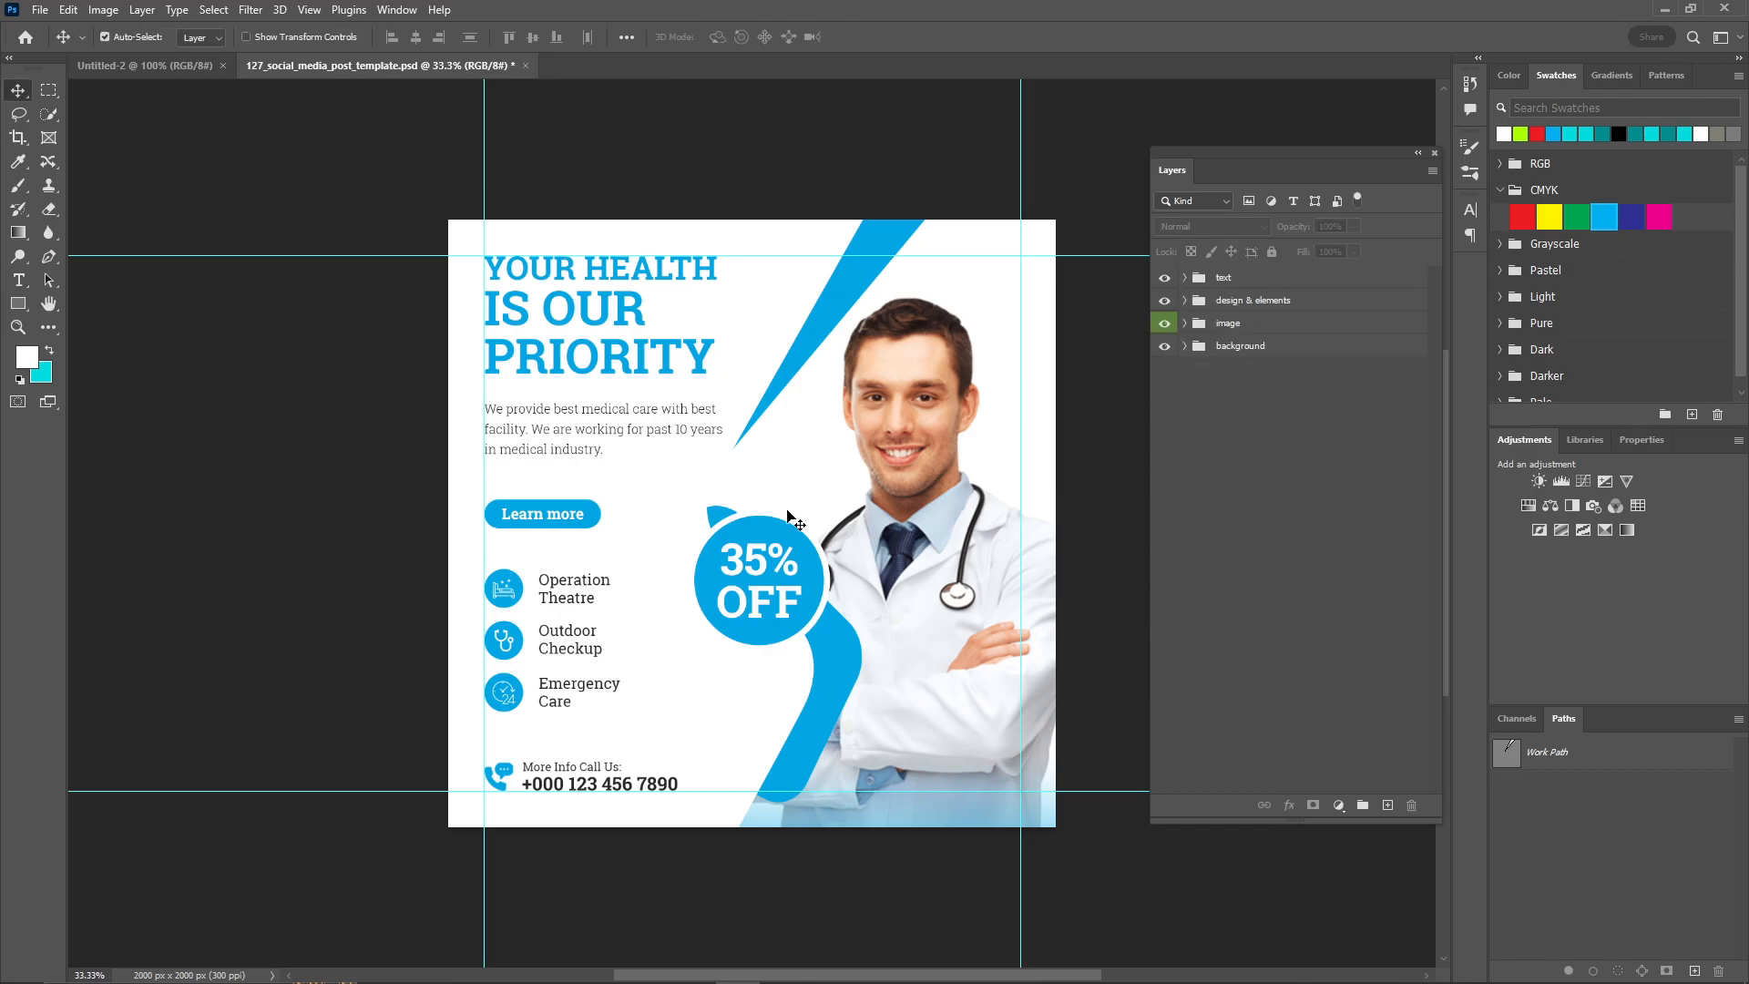
{"action": "left_click", "coordinate": [701, 364]}
{"action": "left_click", "coordinate": [826, 312], "text": "shift"}
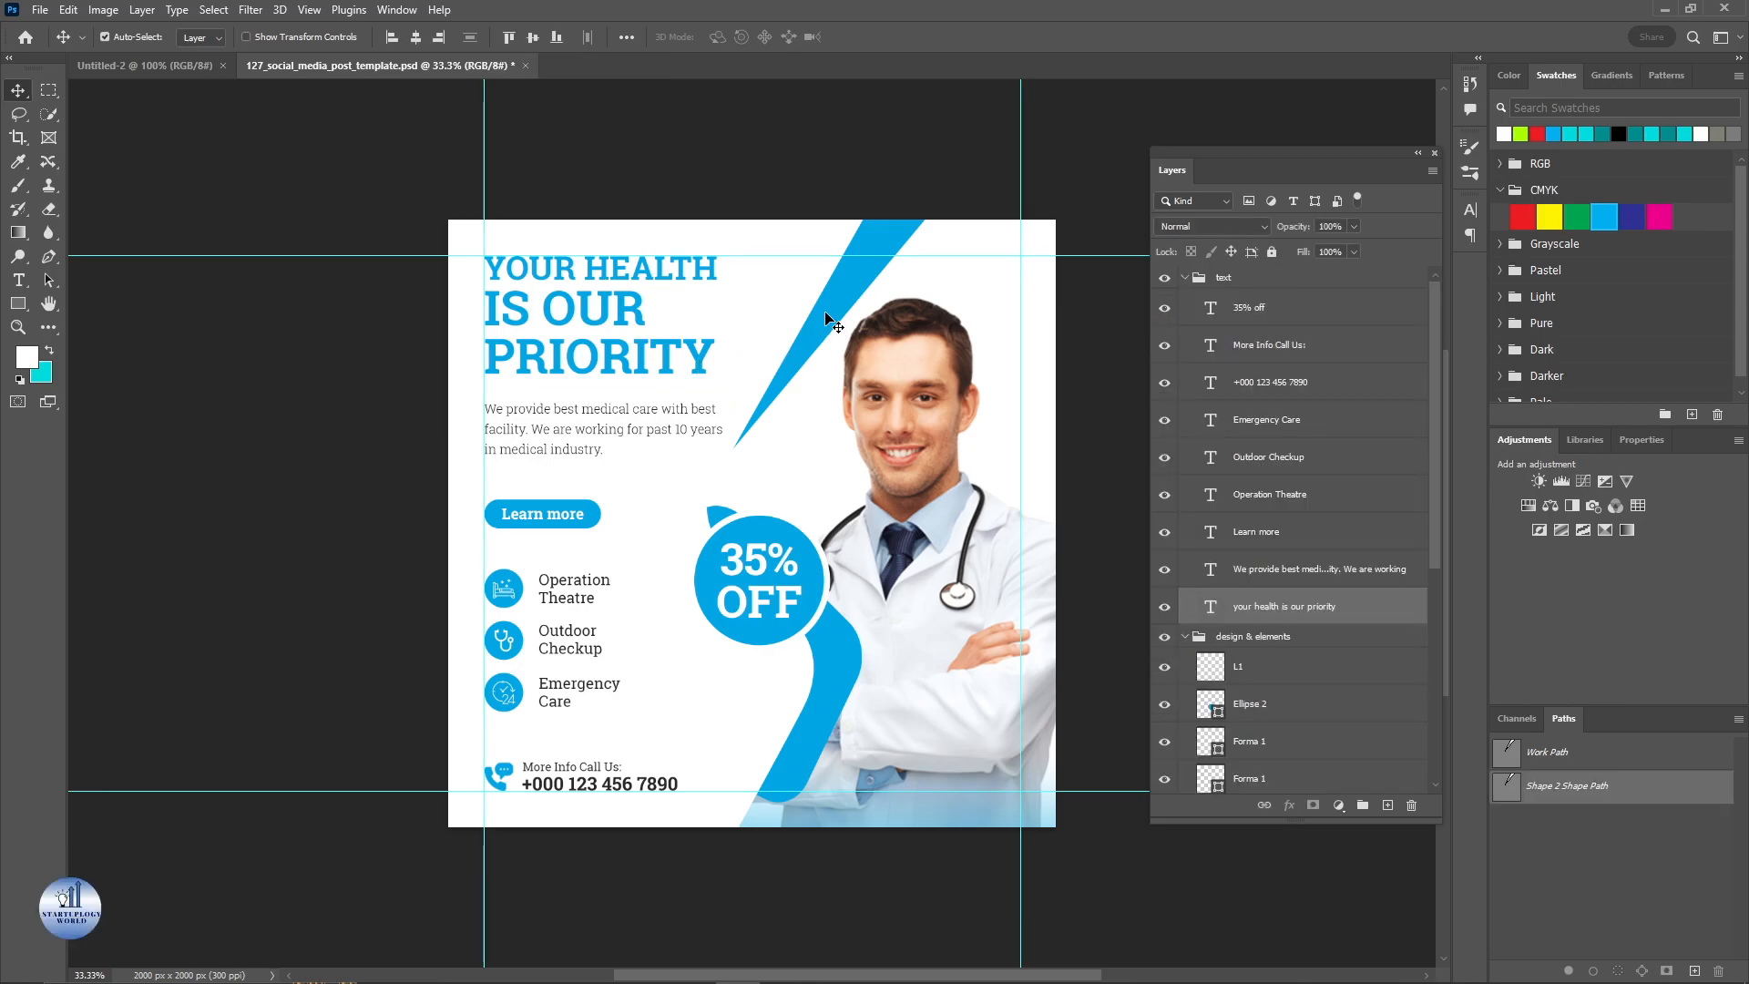
{"action": "left_click", "coordinate": [828, 652], "text": "shift"}
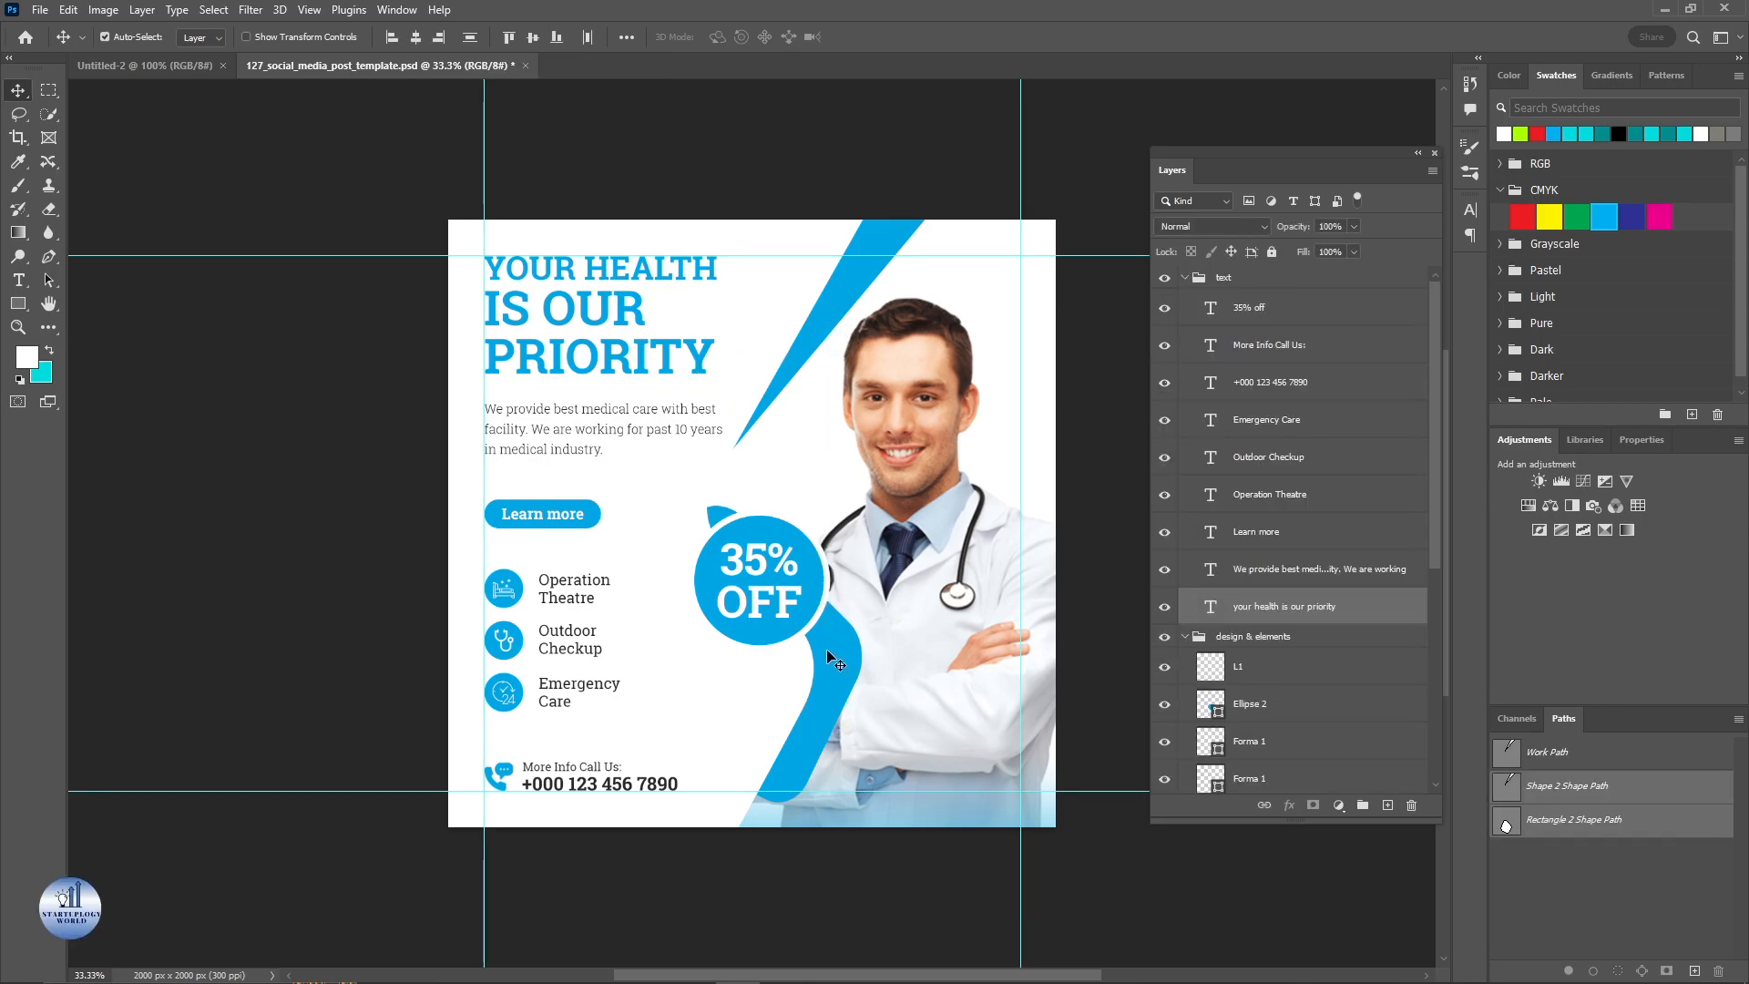
{"action": "left_click", "coordinate": [809, 581], "text": "shift"}
- Add the "Learn more" button background and the three circles behind the service icons to the layer selection
{"action": "scroll", "coordinate": [631, 539], "scroll_direction": "up", "scroll_amount": 3}
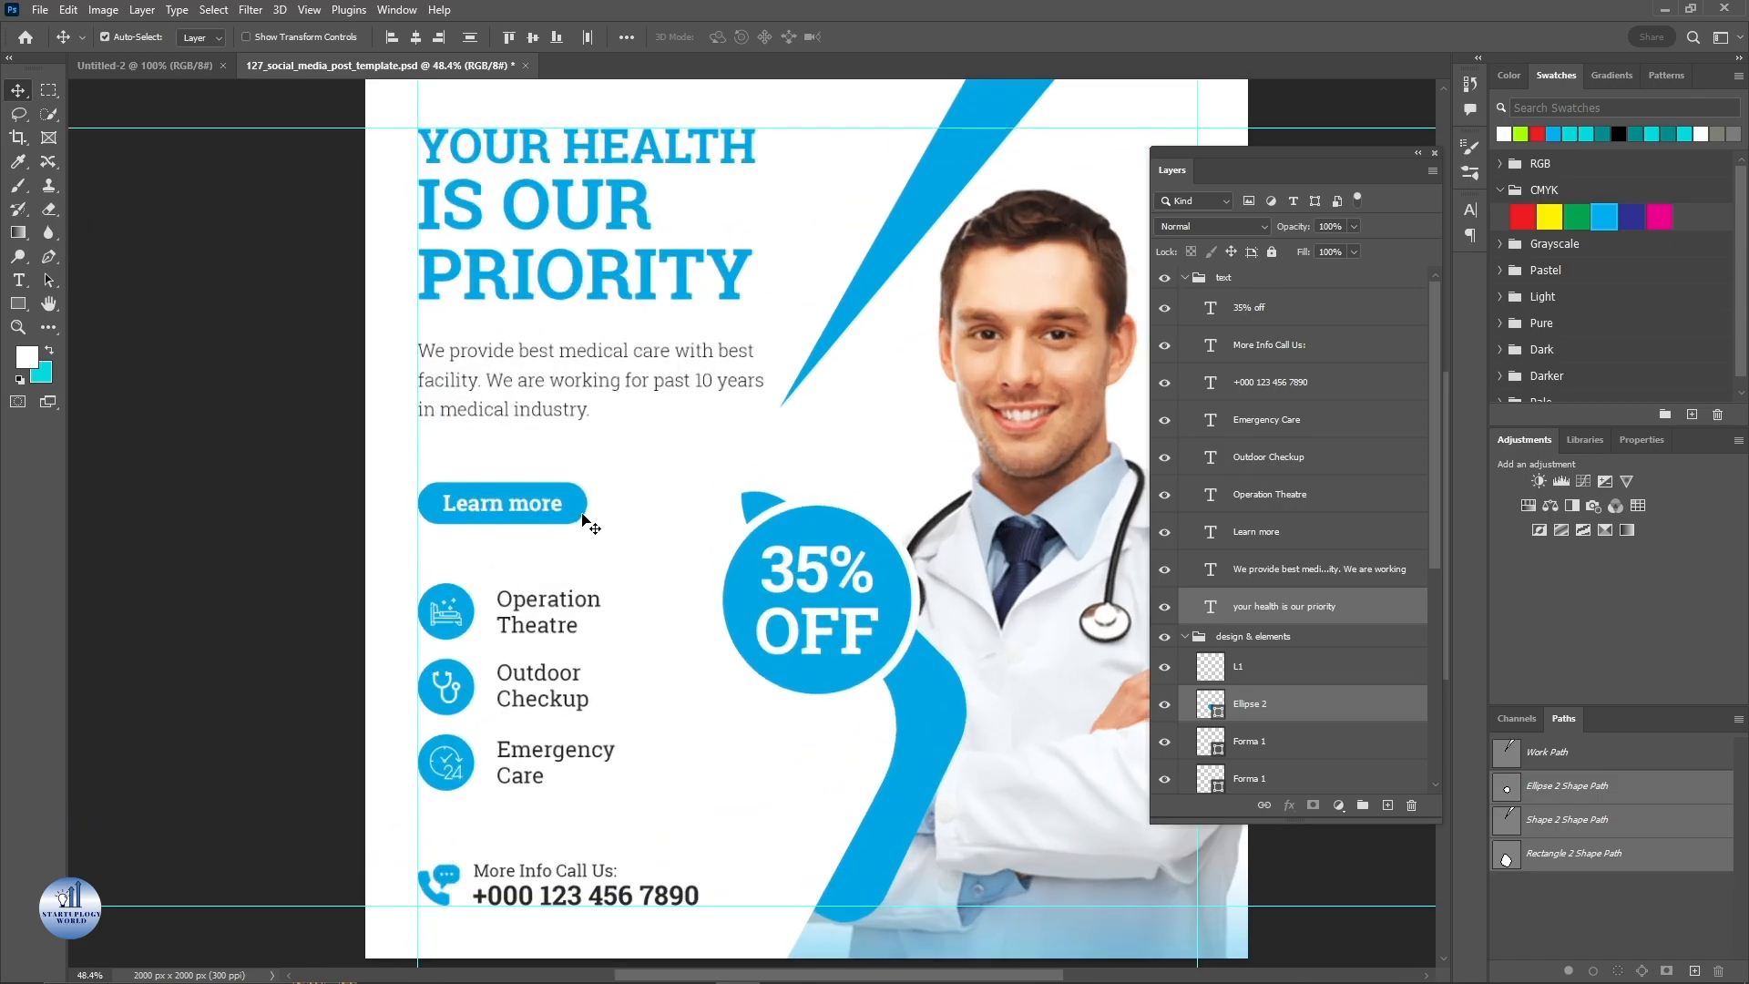
{"action": "left_click", "coordinate": [570, 519], "text": "shift"}
{"action": "scroll", "coordinate": [402, 610], "scroll_direction": "up", "scroll_amount": 4}
{"action": "left_click", "coordinate": [470, 609], "text": "shift"}
{"action": "left_click_drag", "start_coordinate": [750, 742], "coordinate": [777, 218]}
{"action": "left_click", "coordinate": [620, 296], "text": "shift"}
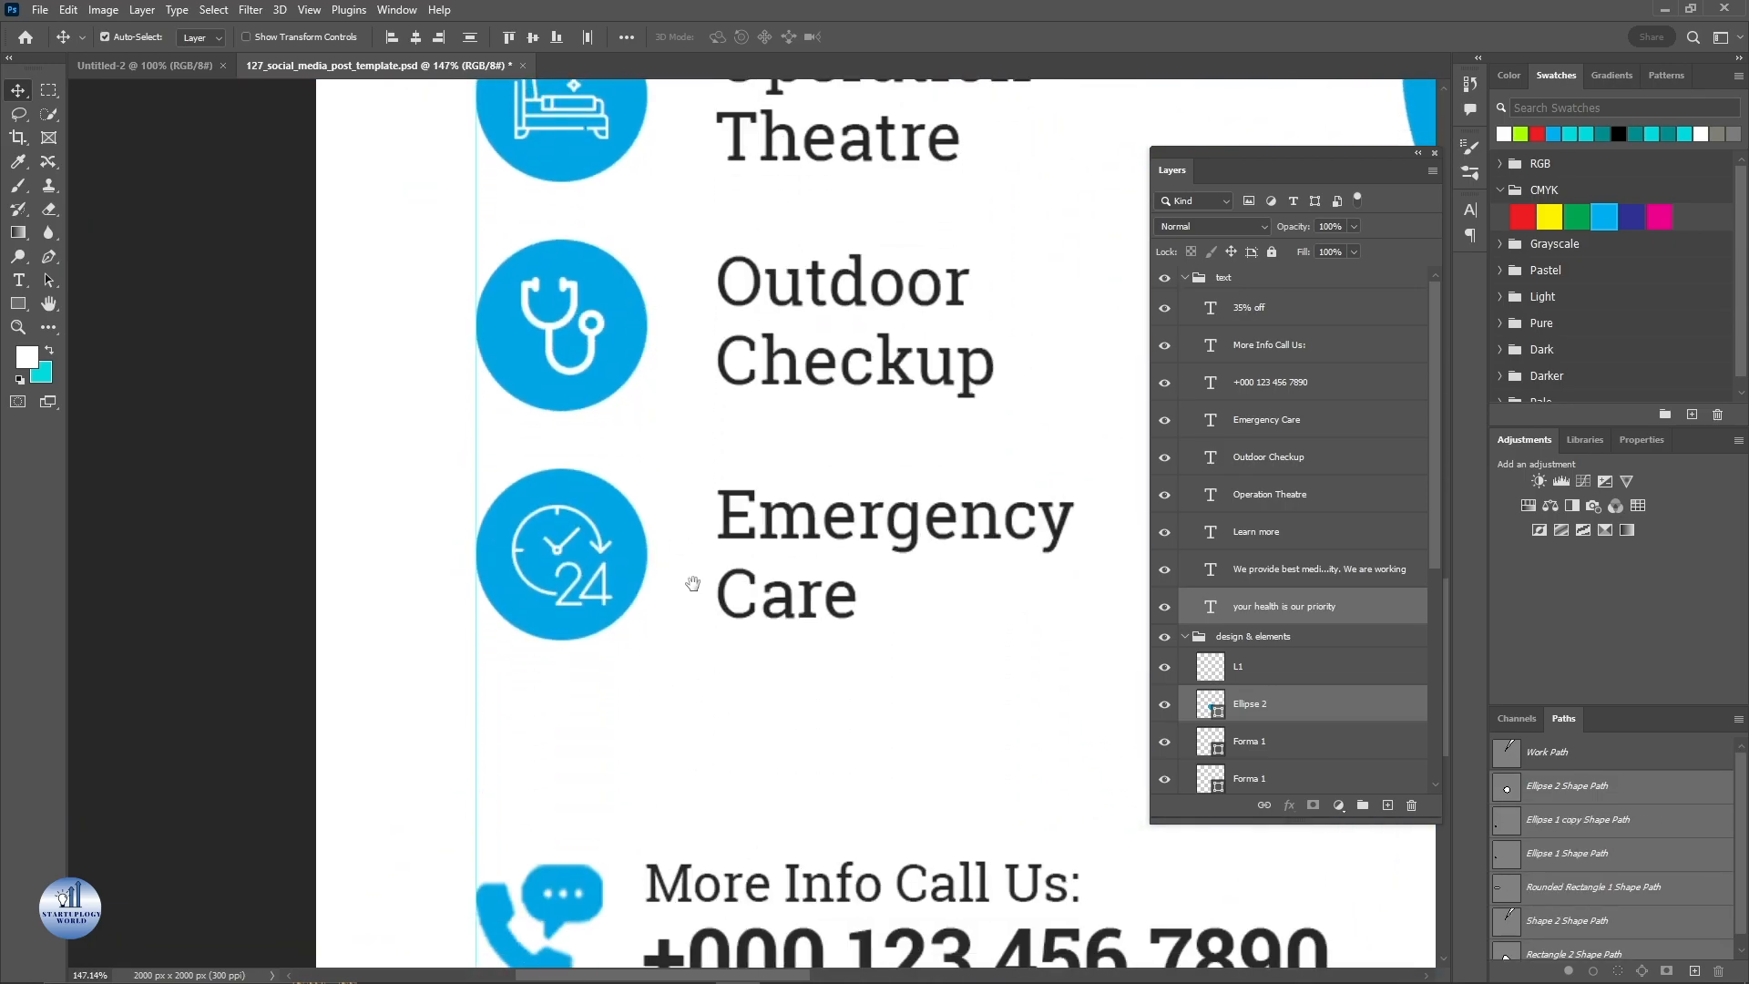
{"action": "left_click_drag", "start_coordinate": [680, 542], "coordinate": [753, 297]}
{"action": "left_click", "coordinate": [633, 155], "text": "shift"}
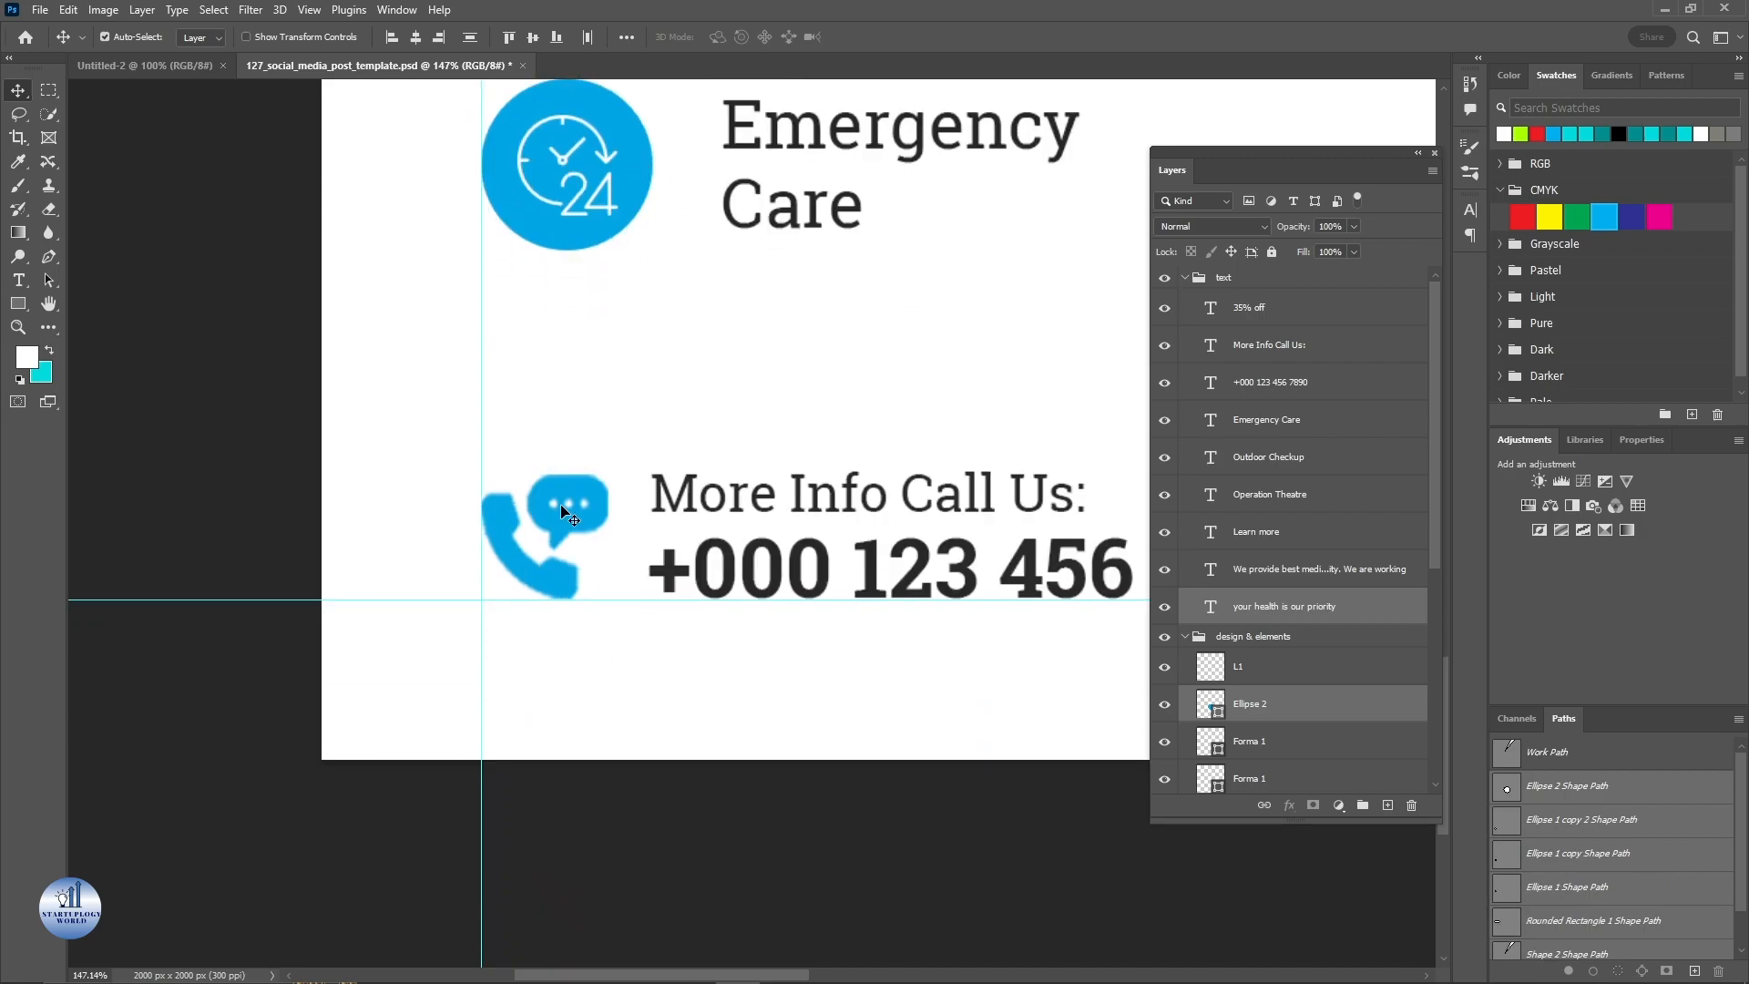
{"action": "scroll", "coordinate": [591, 478], "scroll_direction": "down", "scroll_amount": 4}
{"action": "left_click_drag", "start_coordinate": [783, 249], "coordinate": [668, 553]}
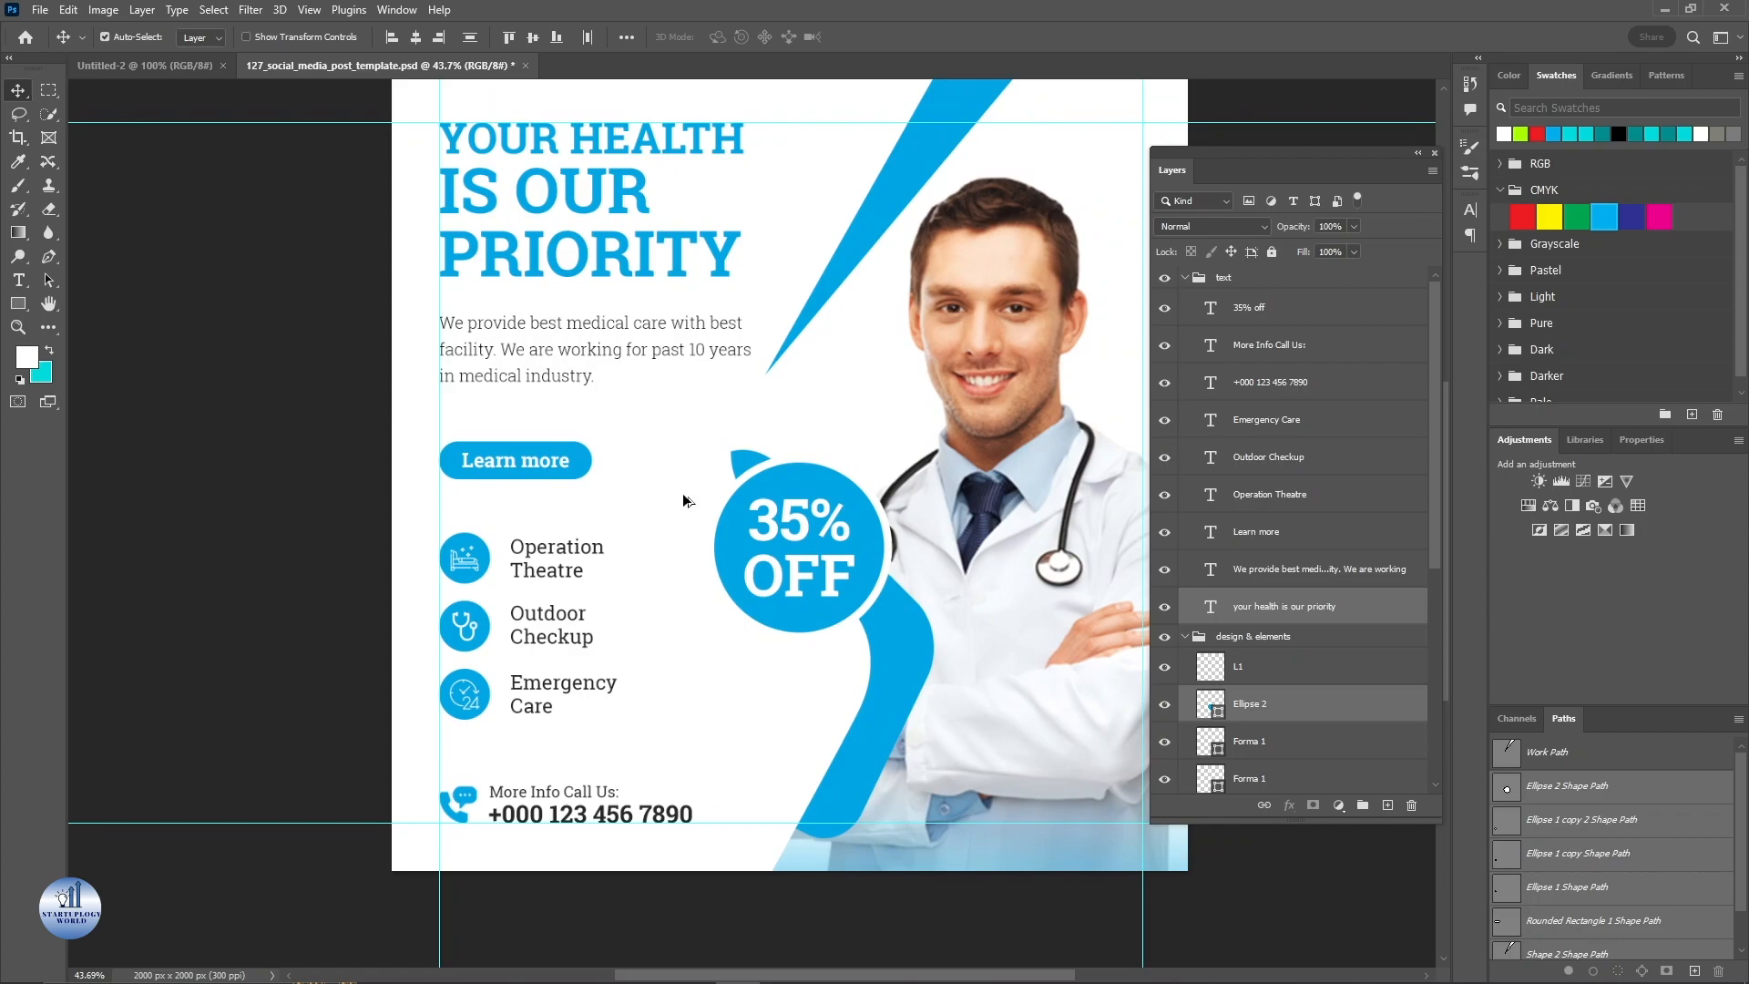
{"action": "scroll", "coordinate": [683, 500], "scroll_direction": "down", "scroll_amount": 1}
{"action": "scroll", "coordinate": [694, 373], "scroll_direction": "down", "scroll_amount": 1}
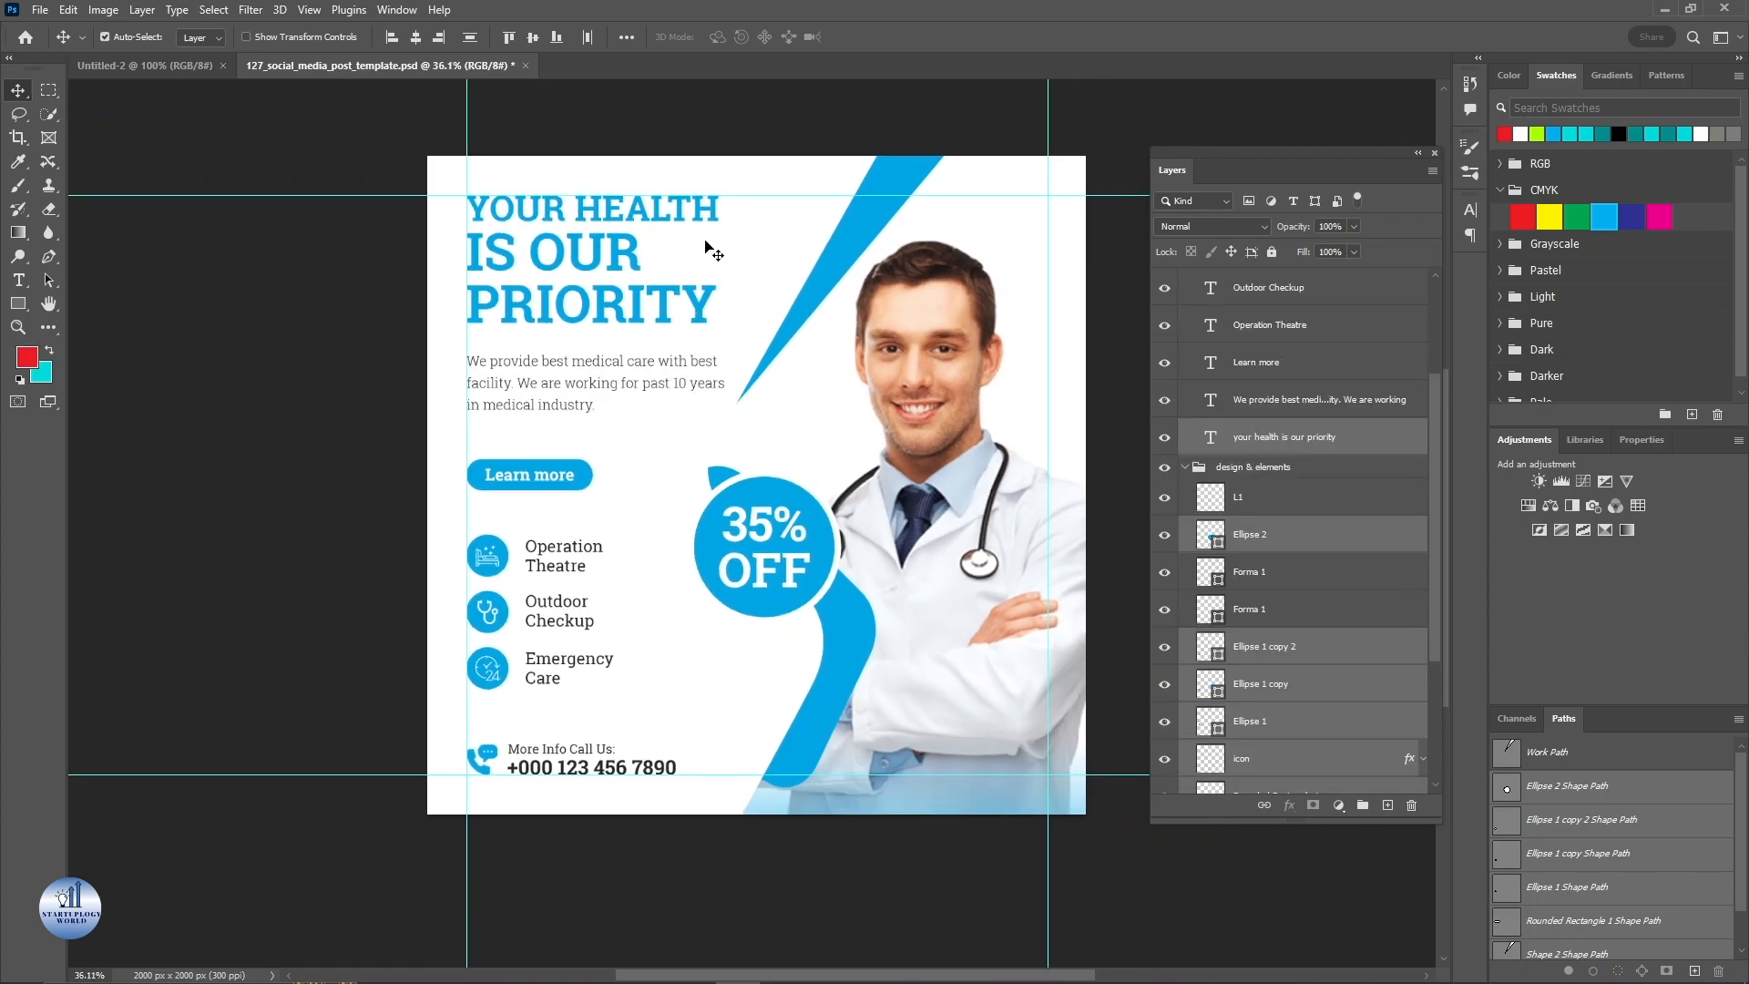
- Try the red, yellow, green and blue swatches on the selected heading and shapes, settle on dark teal, and collapse the layer list
{"action": "left_click", "coordinate": [19, 162]}
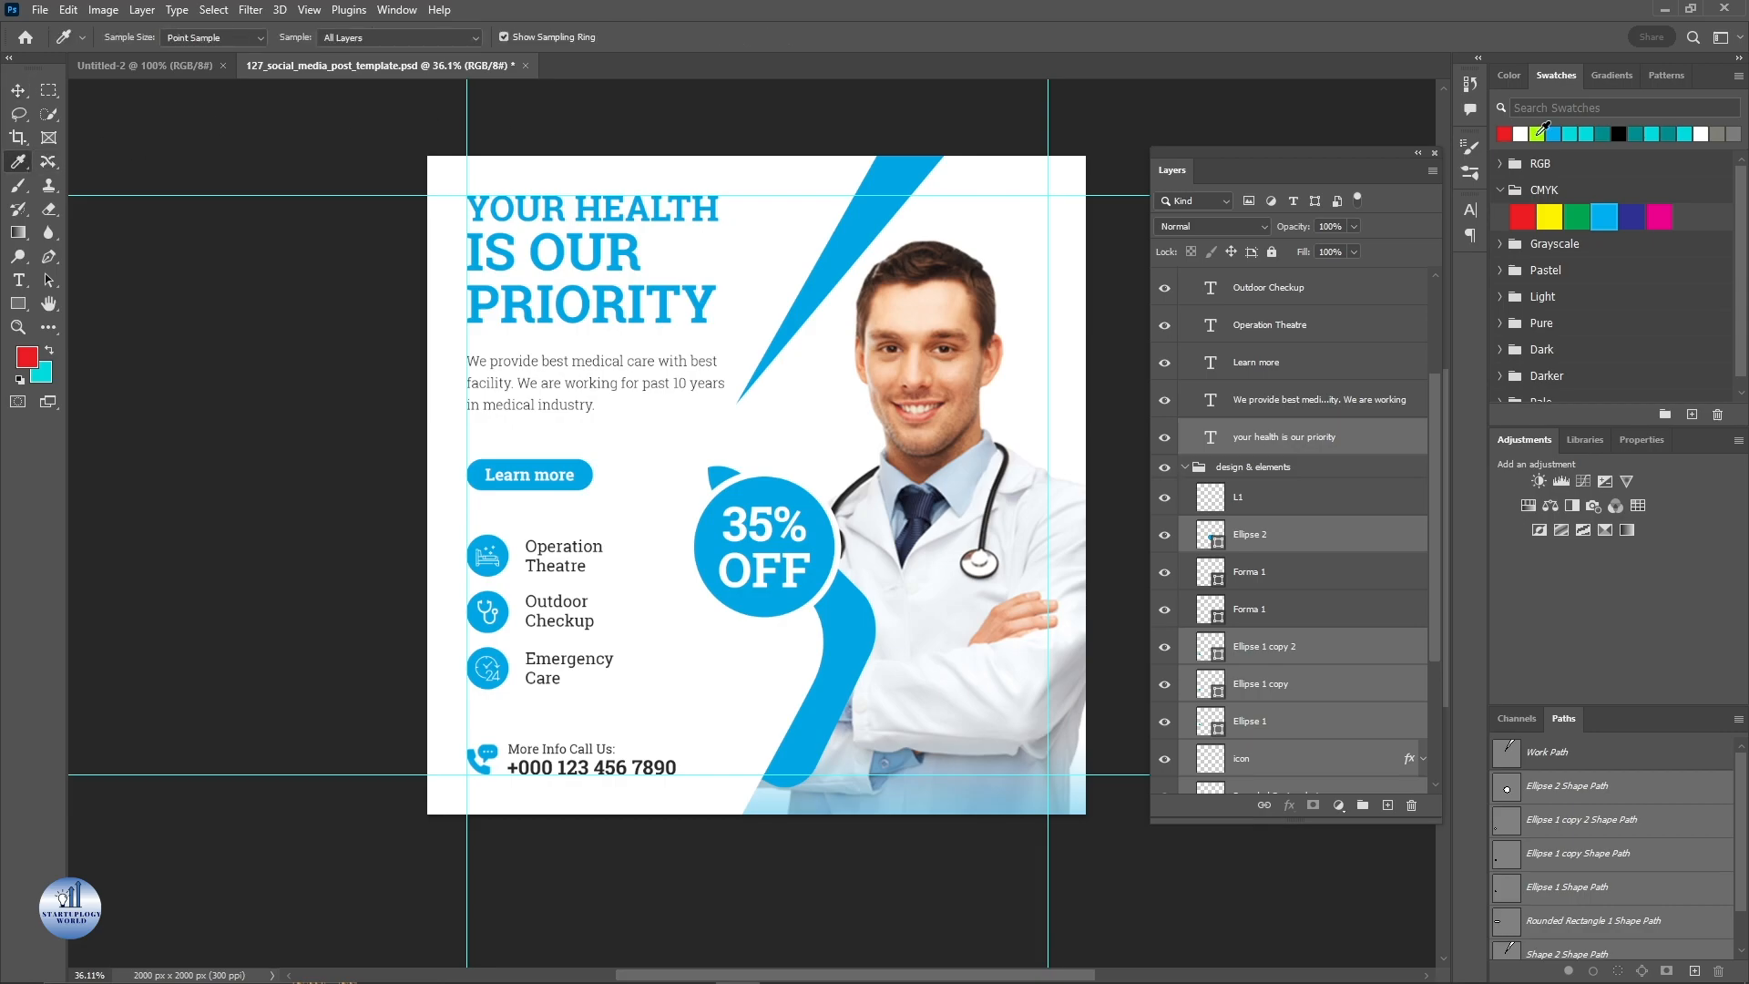
{"action": "left_click", "coordinate": [1522, 216]}
{"action": "left_click", "coordinate": [1549, 216]}
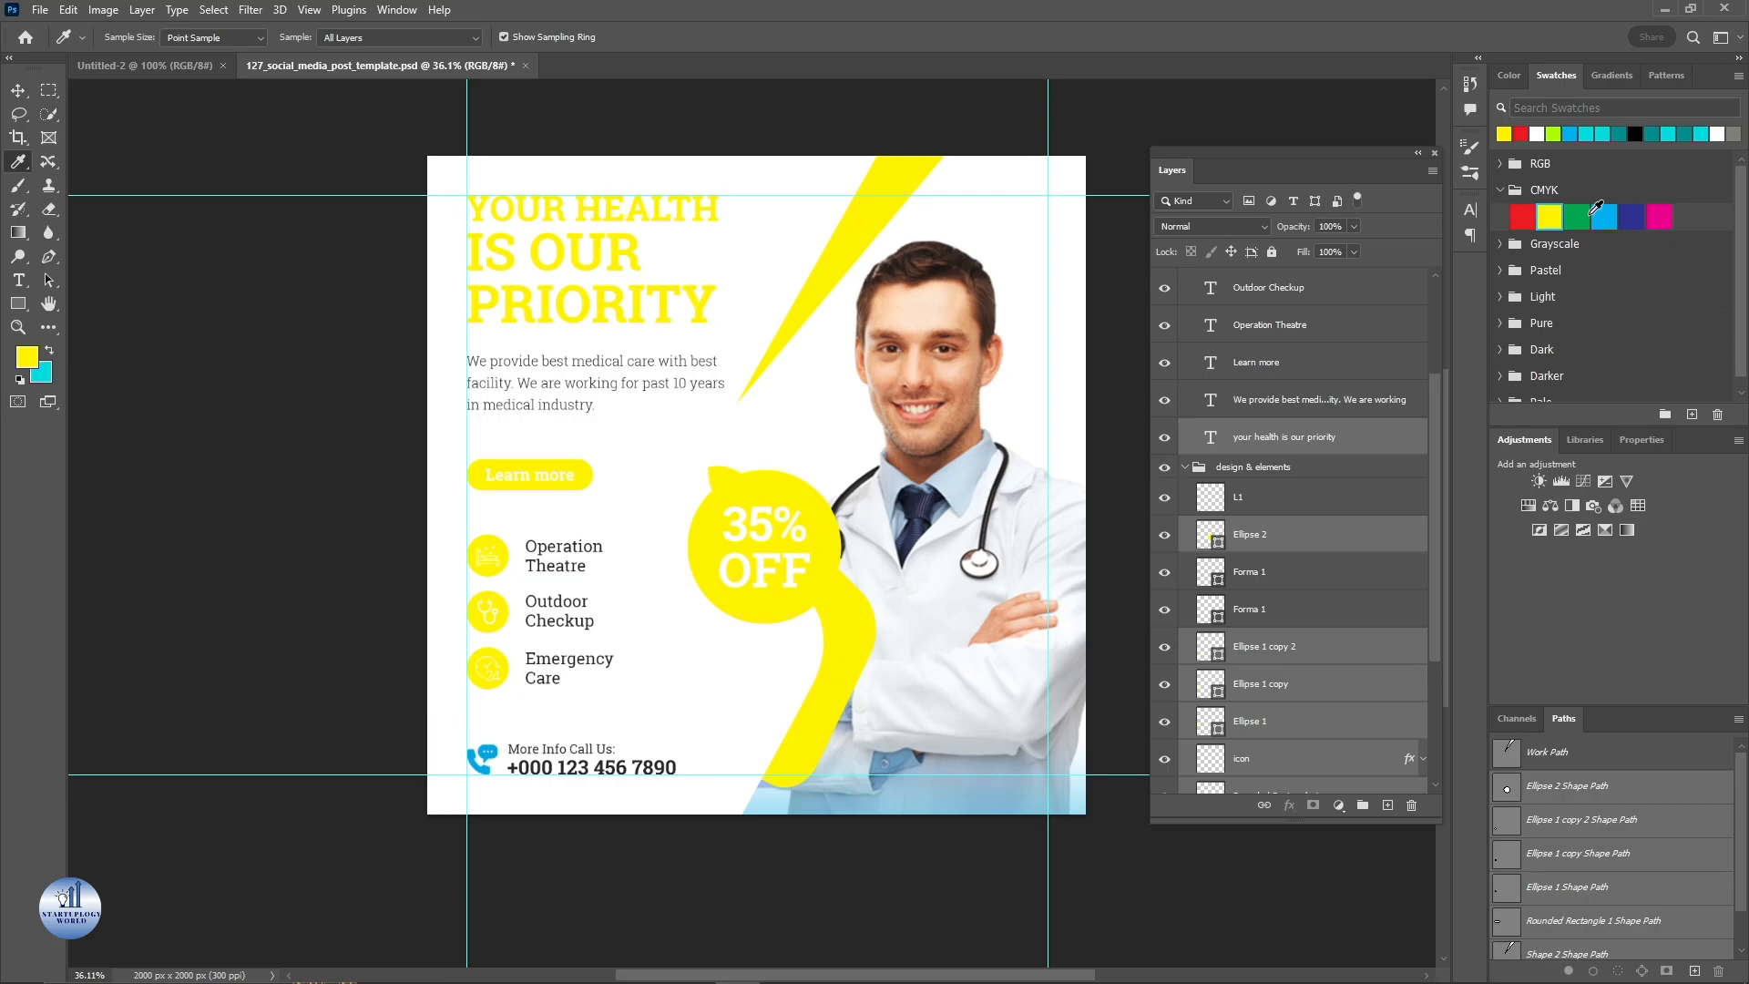
{"action": "left_click", "coordinate": [1577, 216]}
{"action": "left_click", "coordinate": [1604, 215]}
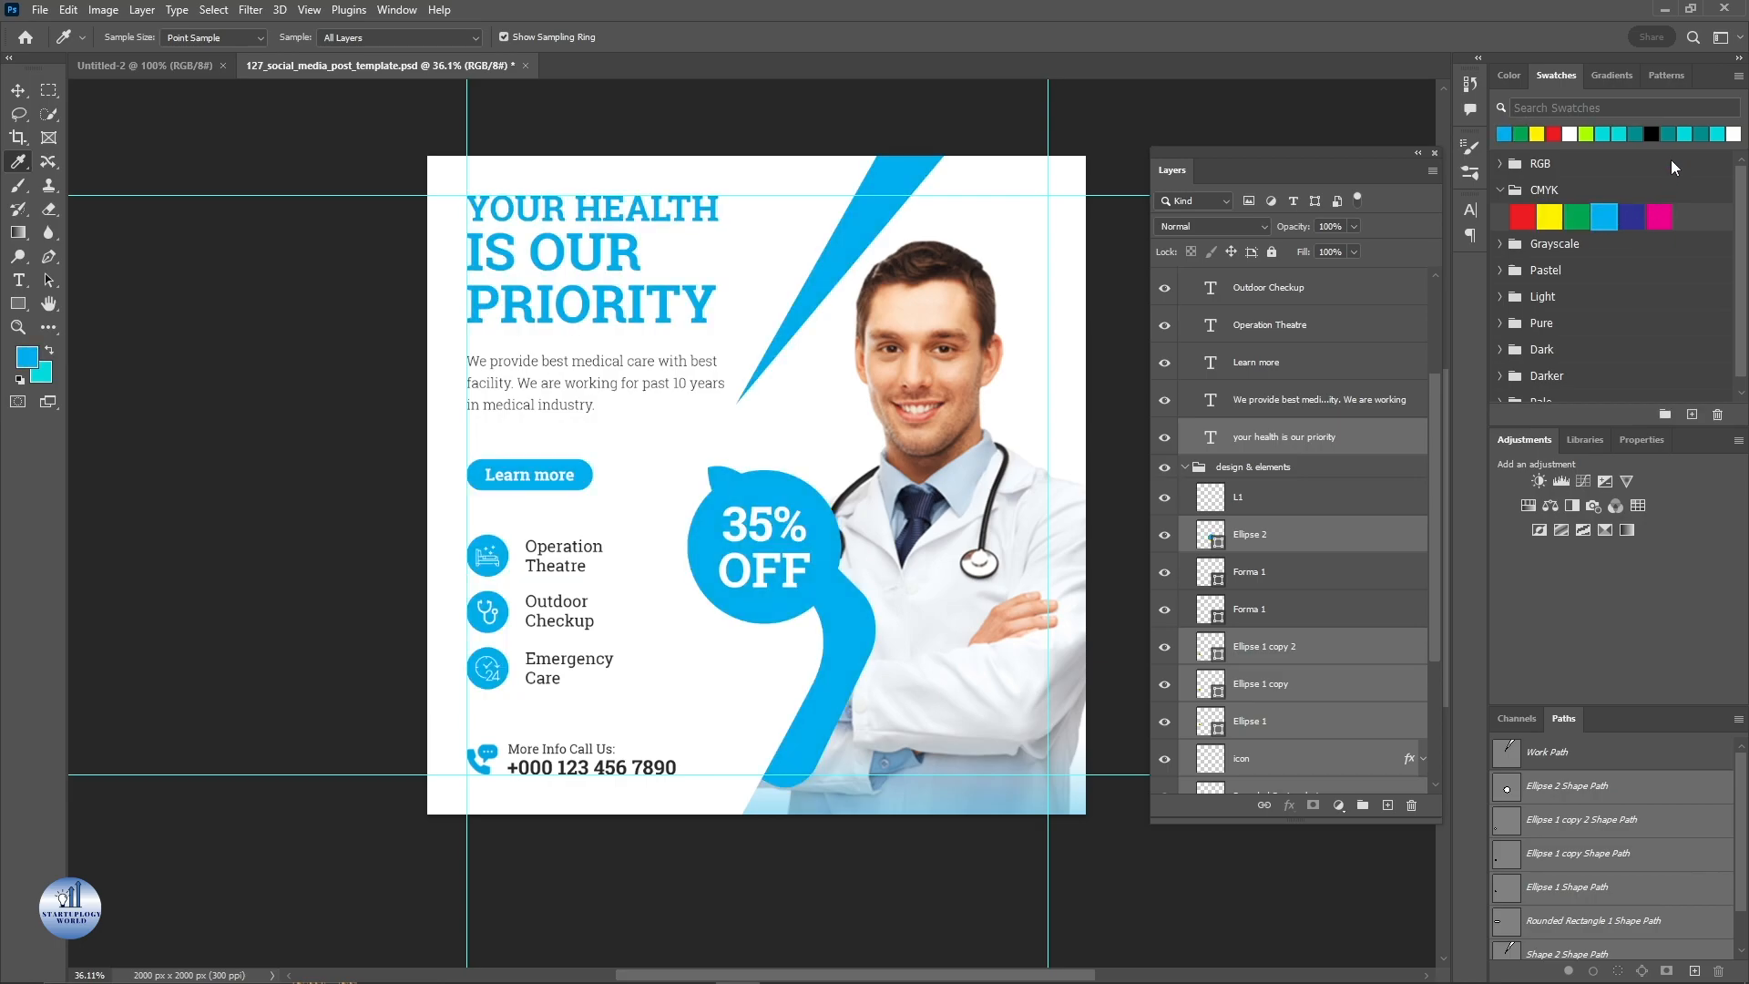
{"action": "left_click", "coordinate": [1699, 133]}
{"action": "left_click", "coordinate": [1684, 133]}
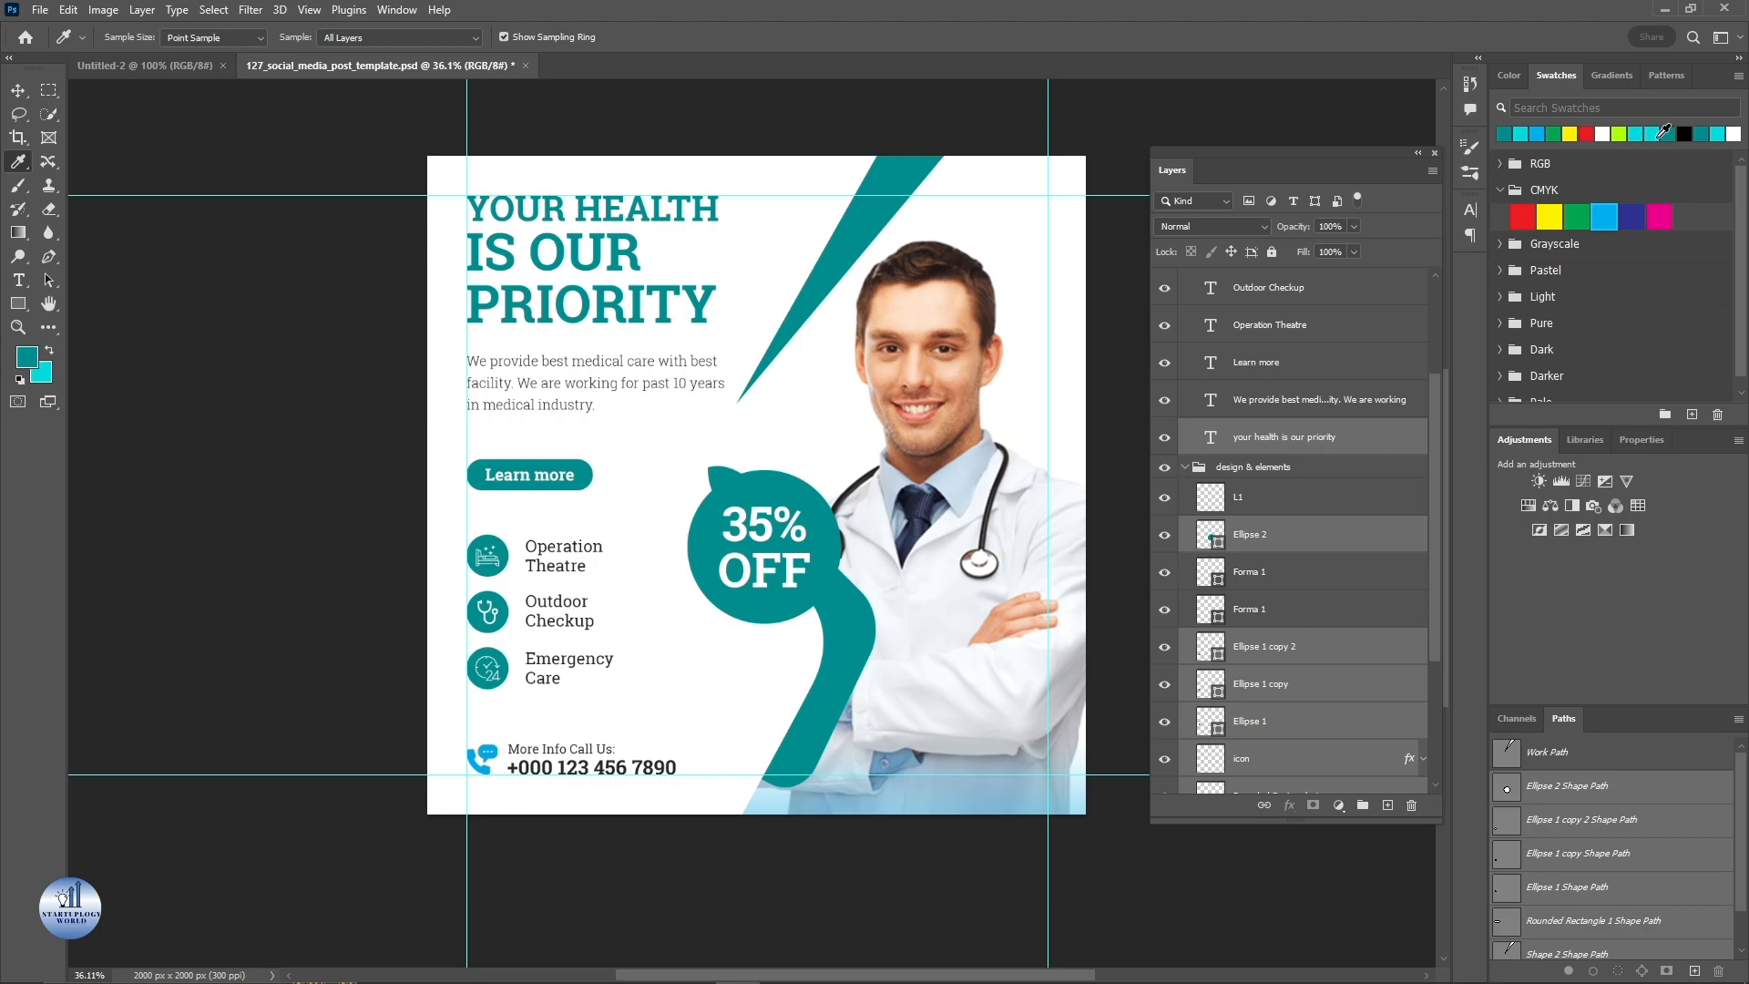
{"action": "left_click", "coordinate": [1417, 155]}
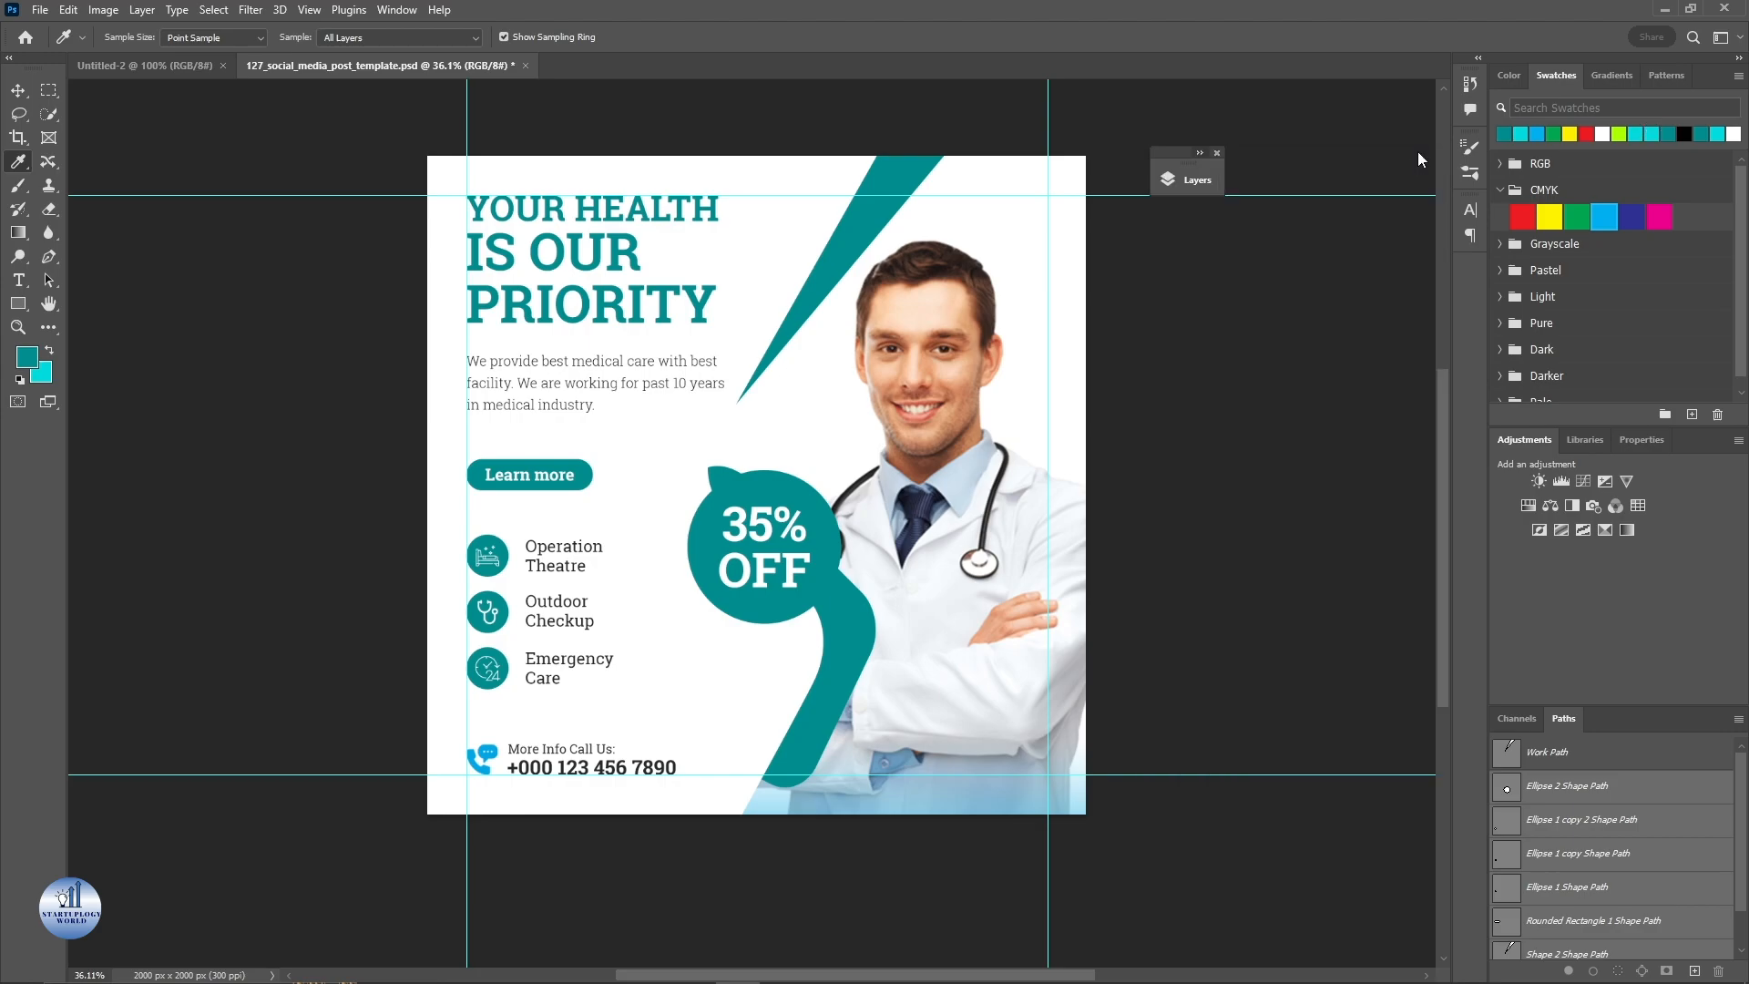
- Export the design with Save for Web as a JPEG at quality 100, saved to the Desktop as 127_social_media_post_template.jpg
{"action": "left_click", "coordinate": [38, 10]}
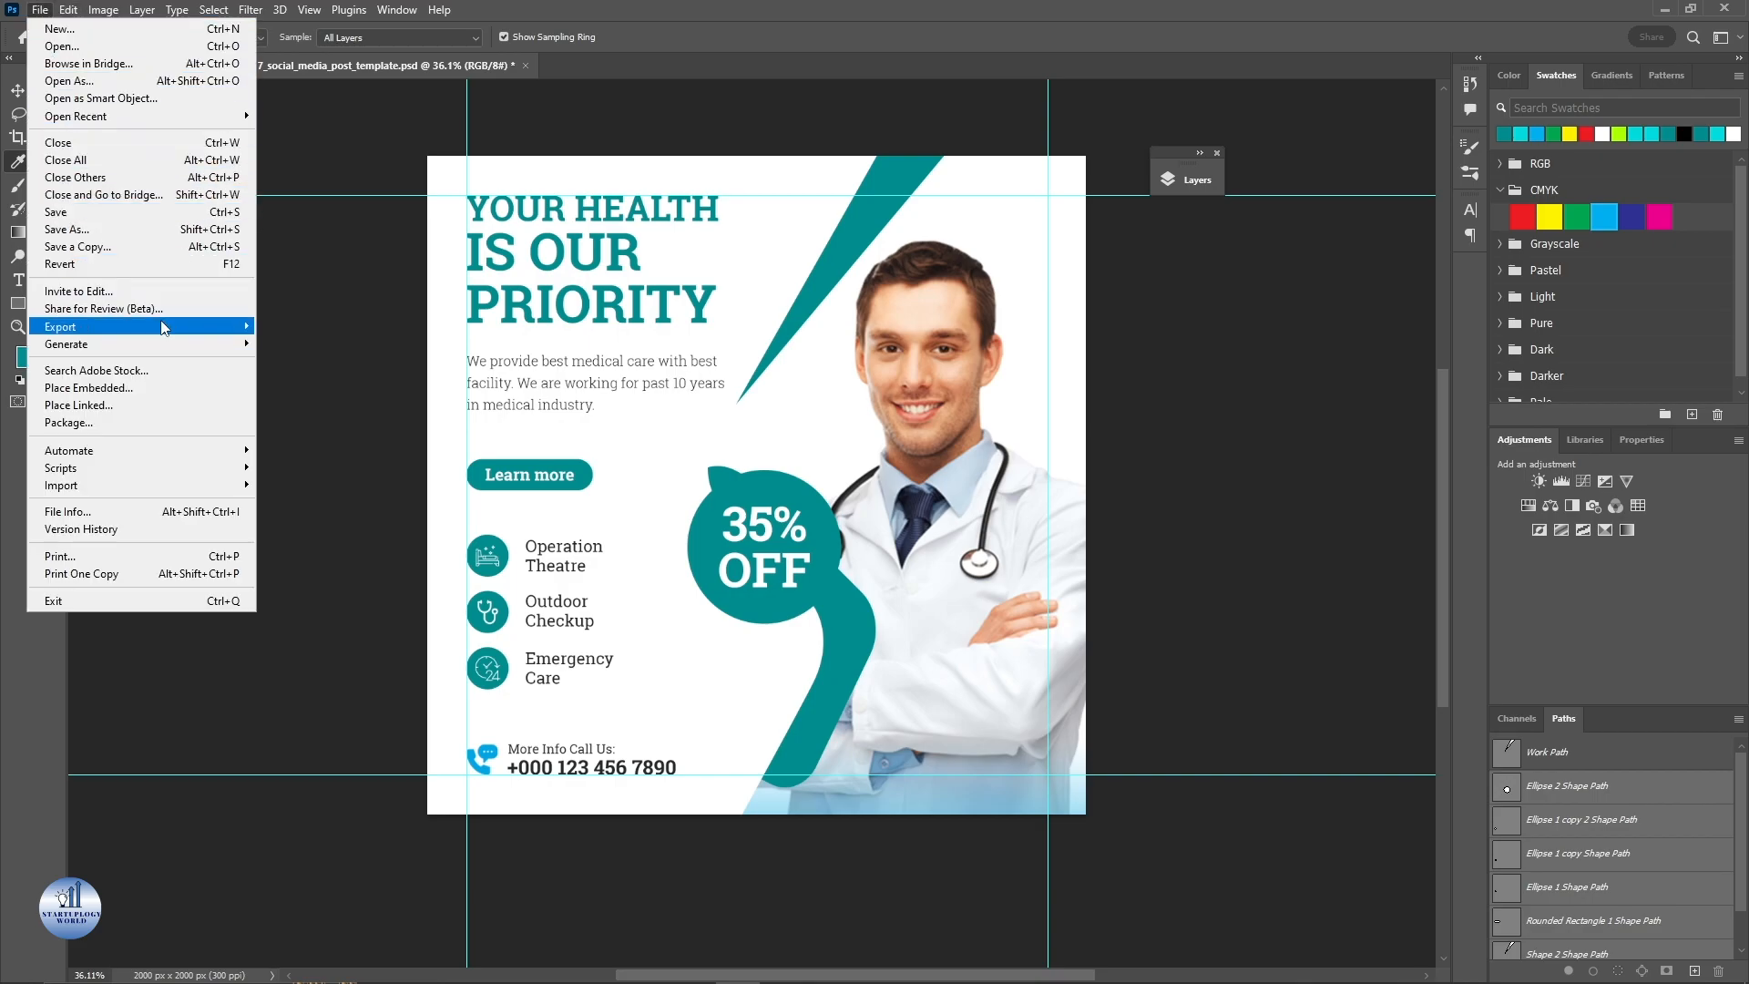
{"action": "mouse_move", "coordinate": [164, 328]}
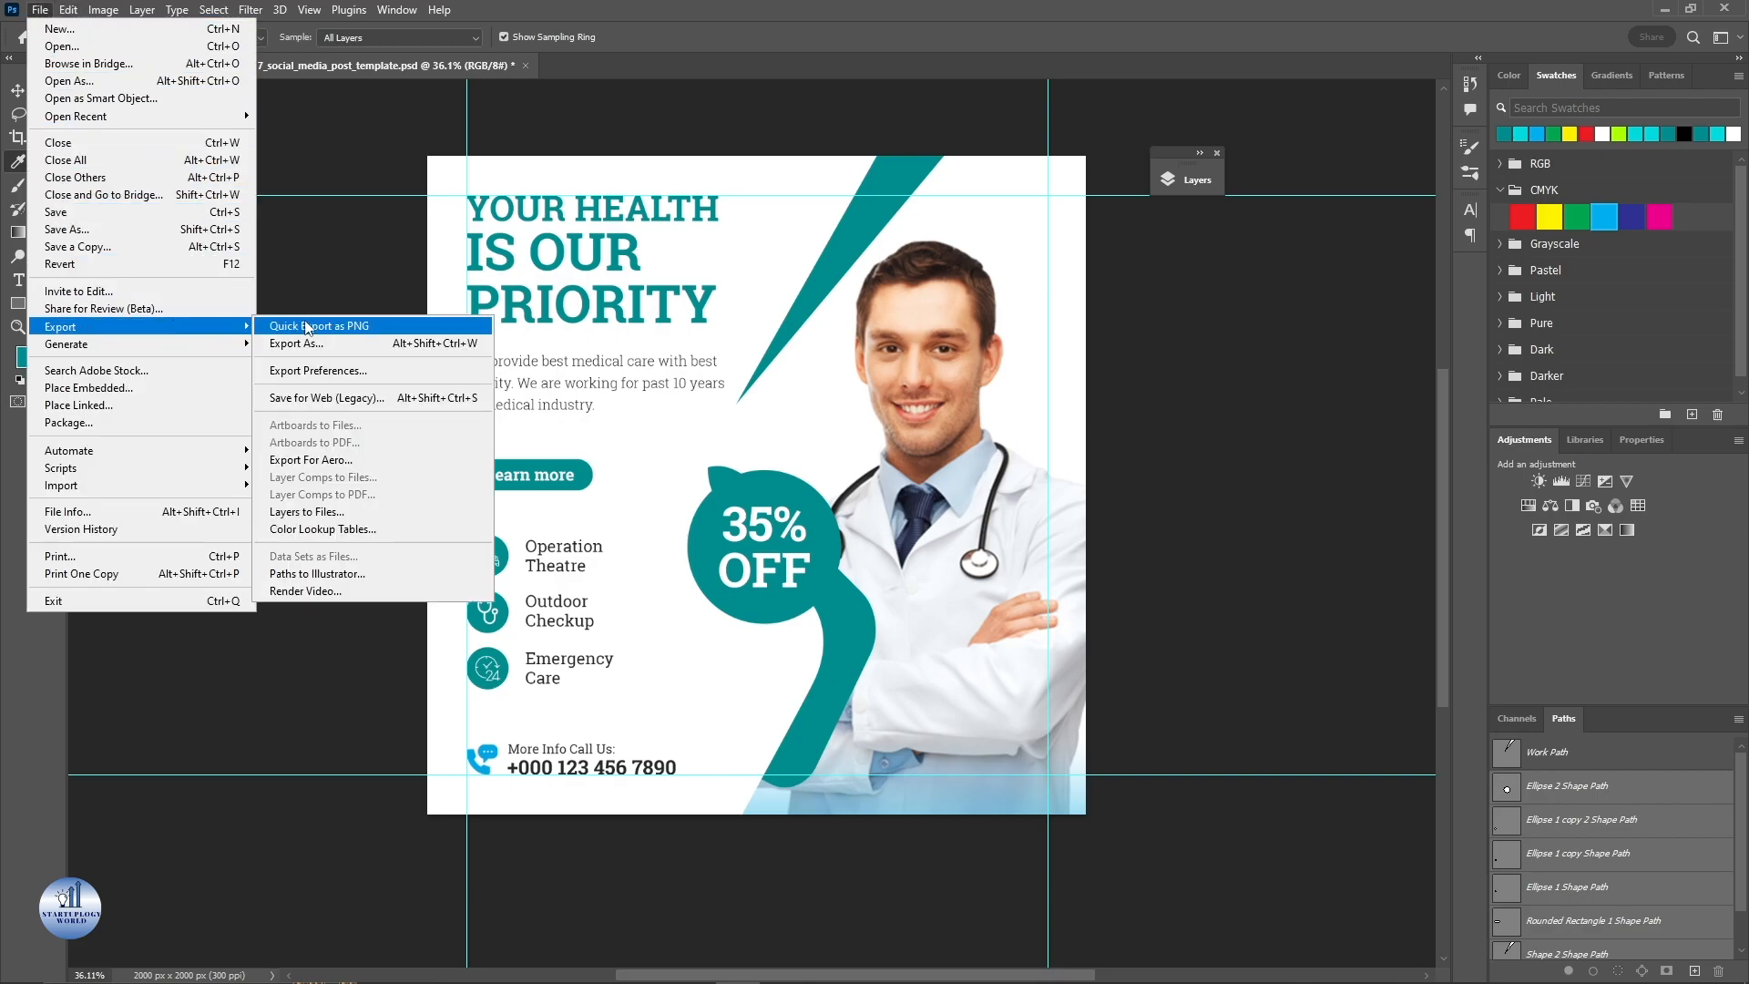
{"action": "left_click", "coordinate": [383, 398]}
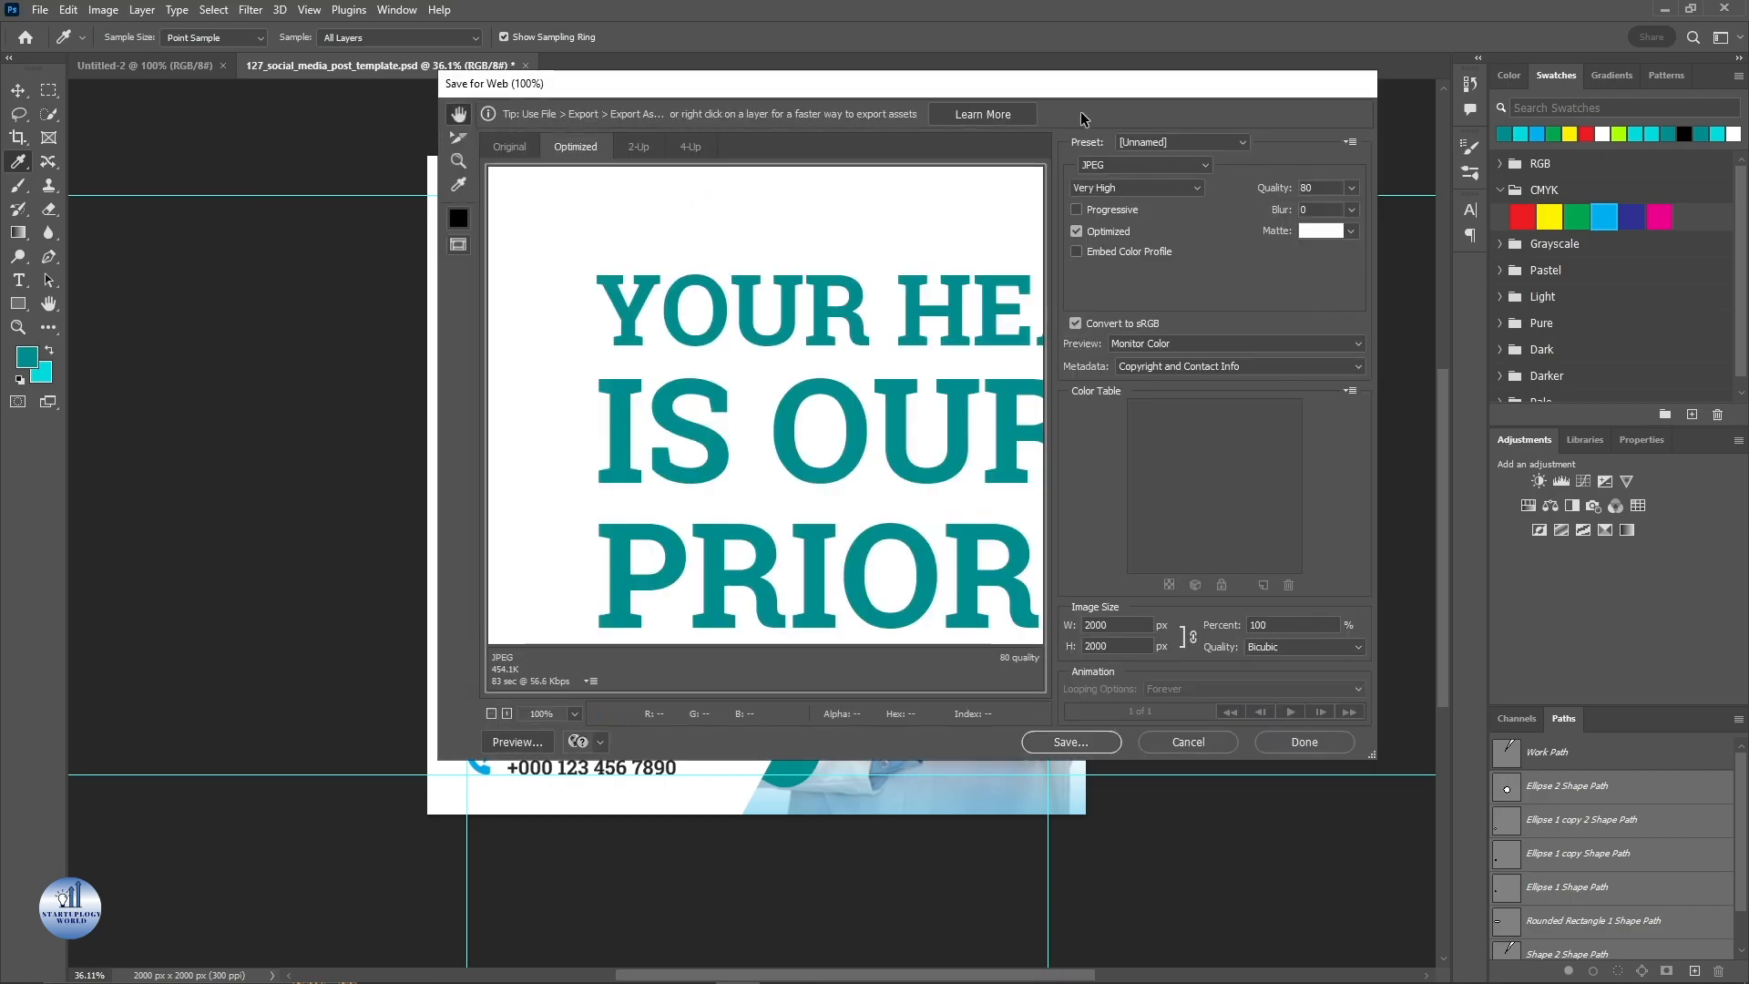
{"action": "left_click", "coordinate": [1142, 164]}
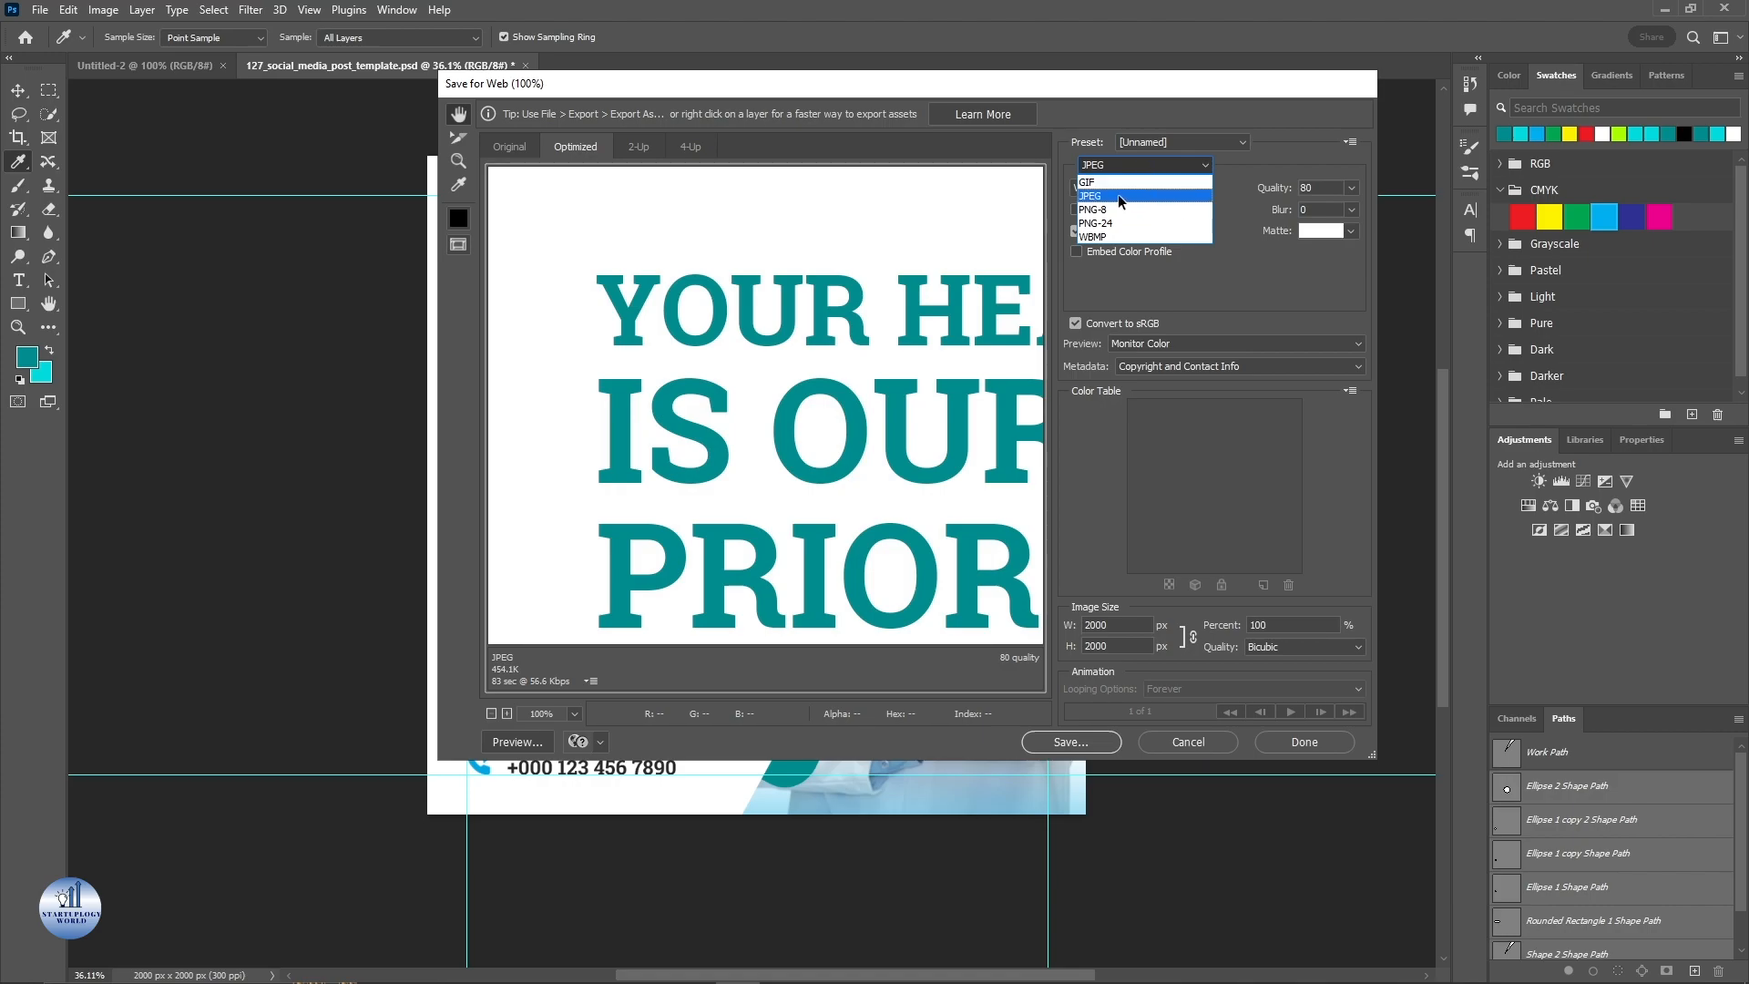
{"action": "left_click", "coordinate": [1118, 195]}
{"action": "left_click", "coordinate": [1352, 188]}
{"action": "left_click_drag", "start_coordinate": [1342, 211], "coordinate": [1385, 223]}
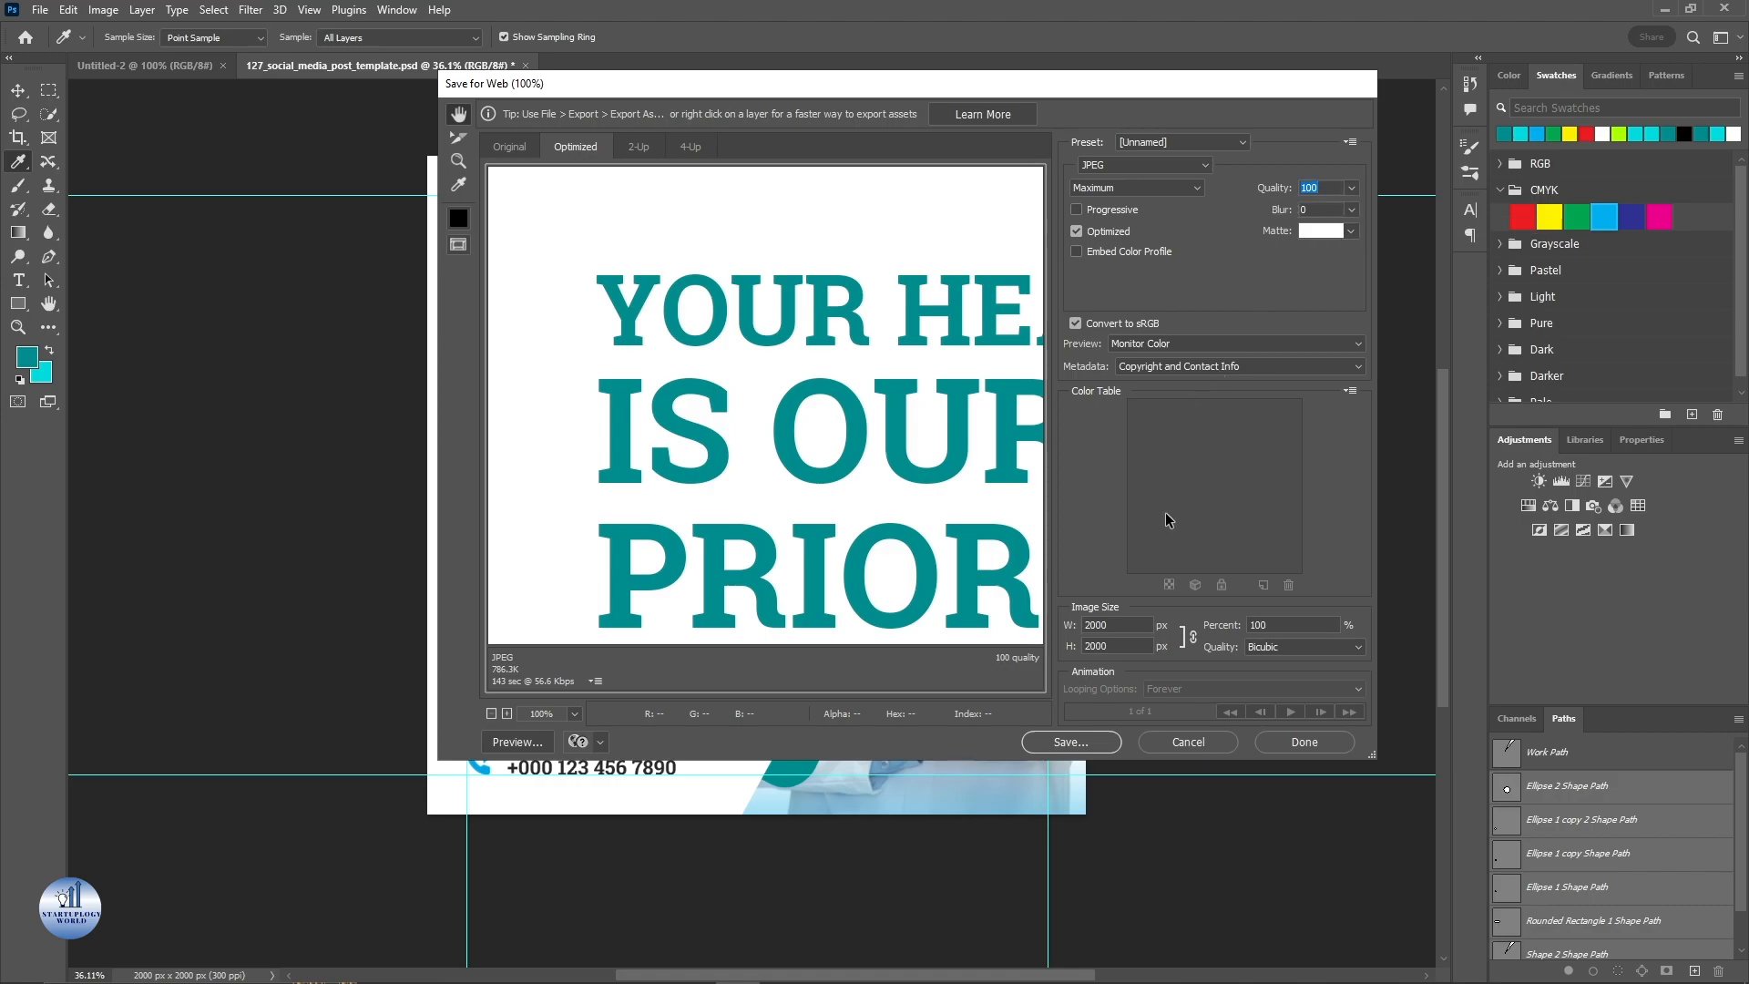
{"action": "left_click", "coordinate": [1069, 741]}
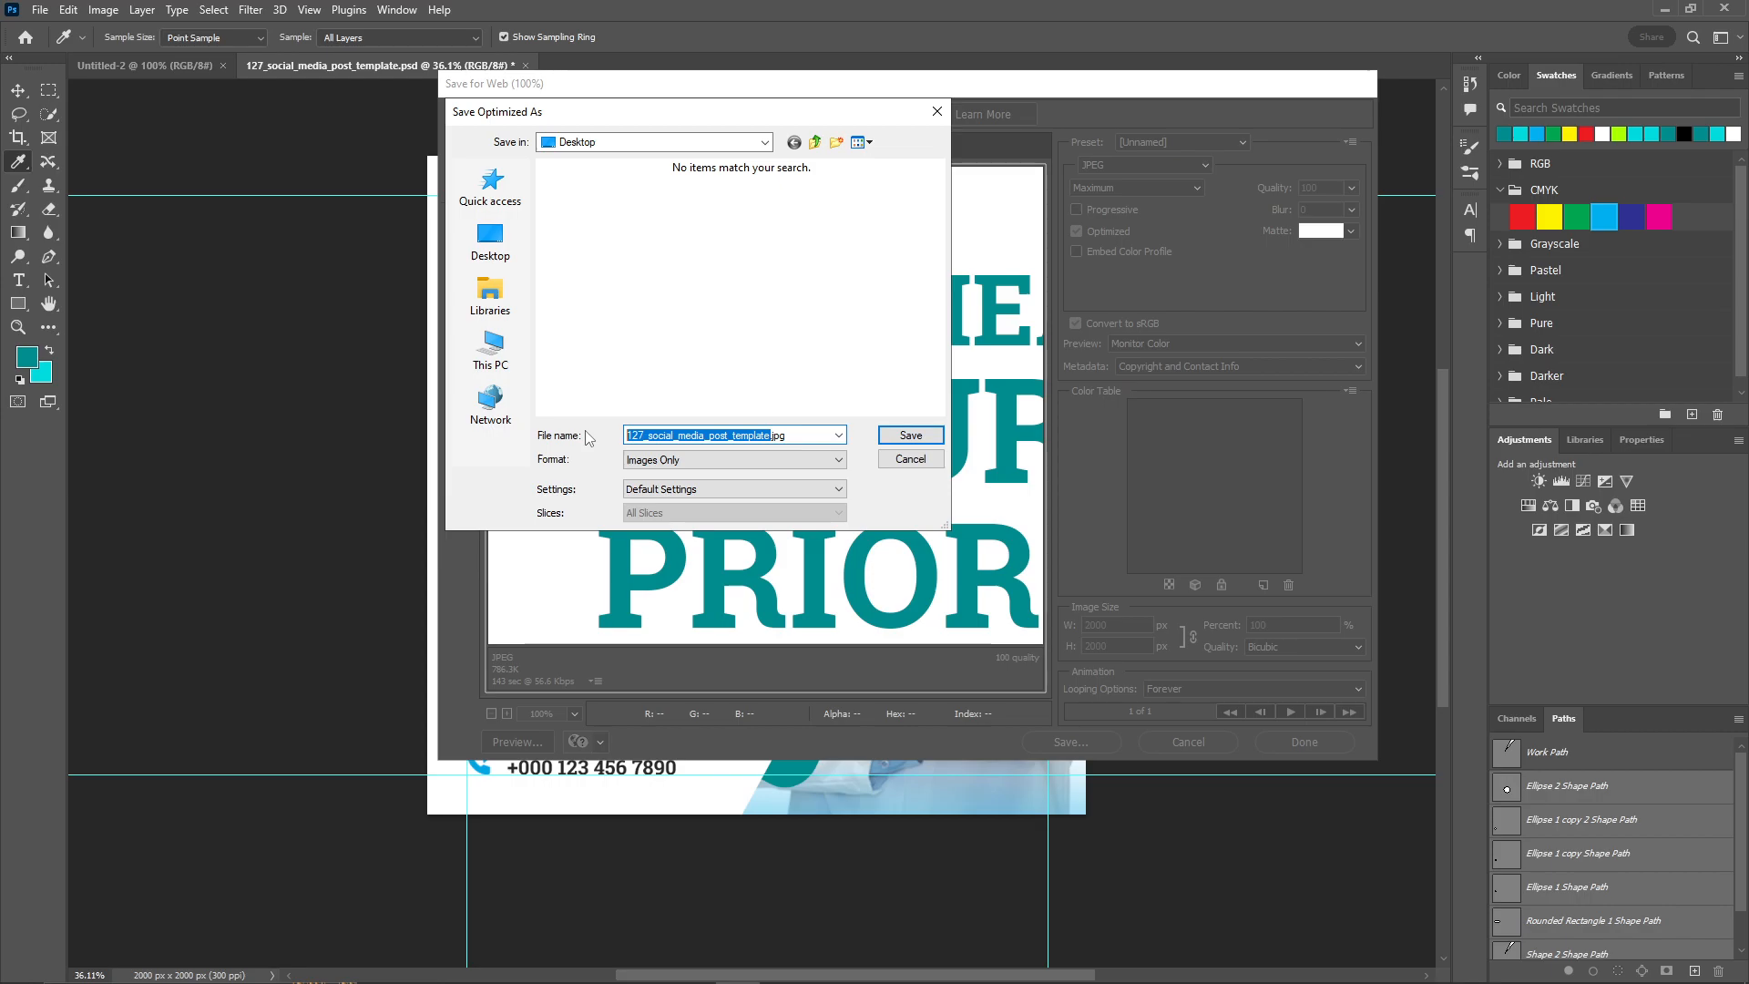
{"action": "left_click", "coordinate": [881, 439]}
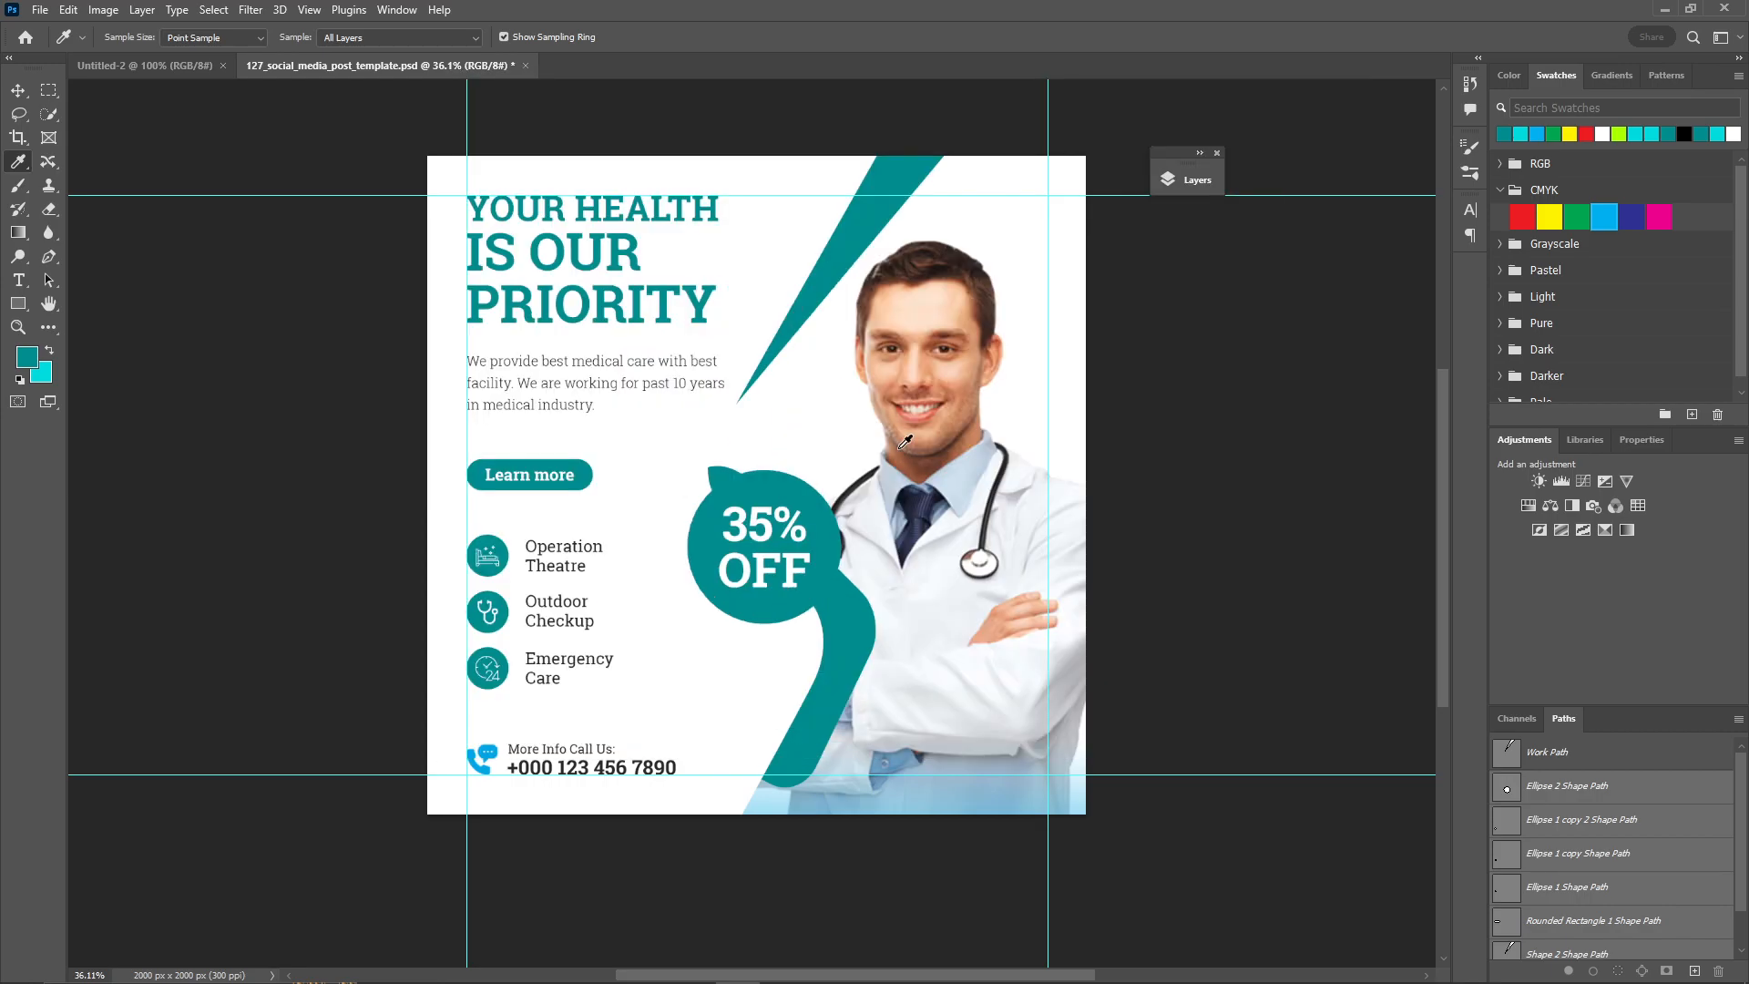